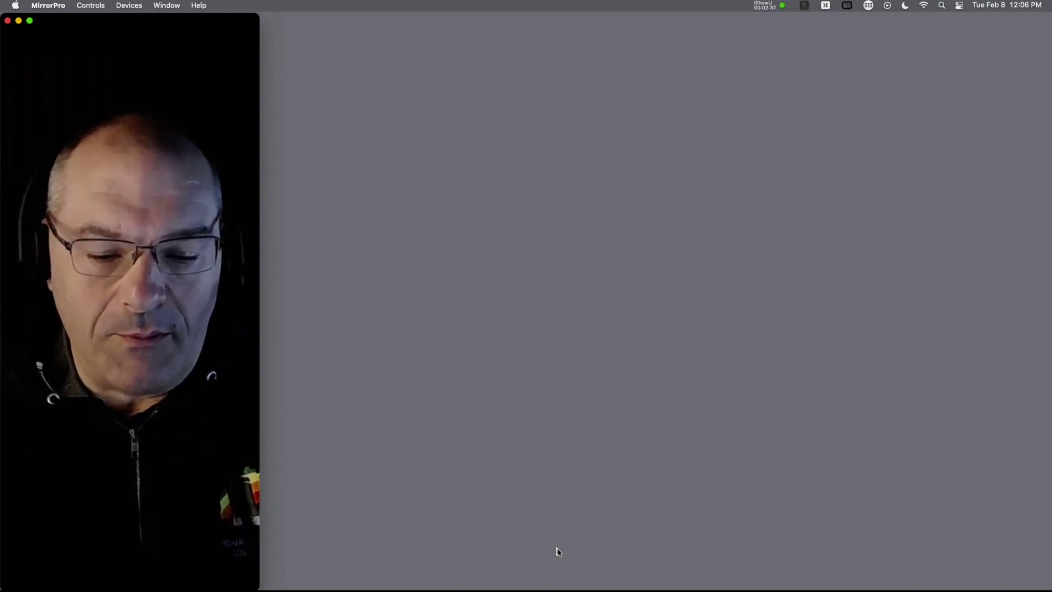
Switch from MirrorPro to Safari showing the FMTraining.tv live training page.
key("super+Tab")
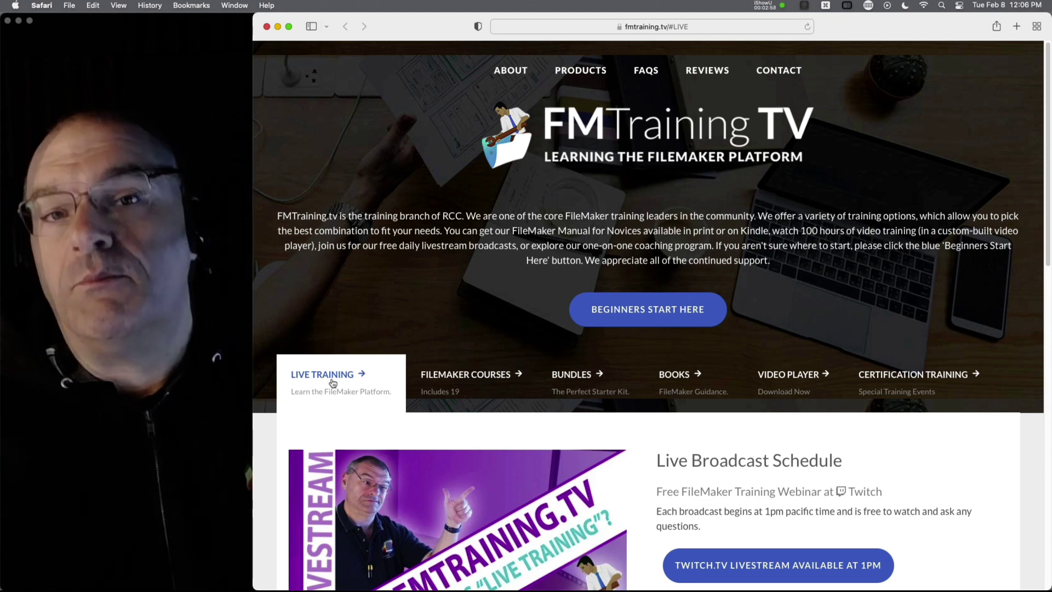
Browse the FMTraining.tv Bundles and FileMaker Courses sections, ending back on Bundles.
left_click(585, 378)
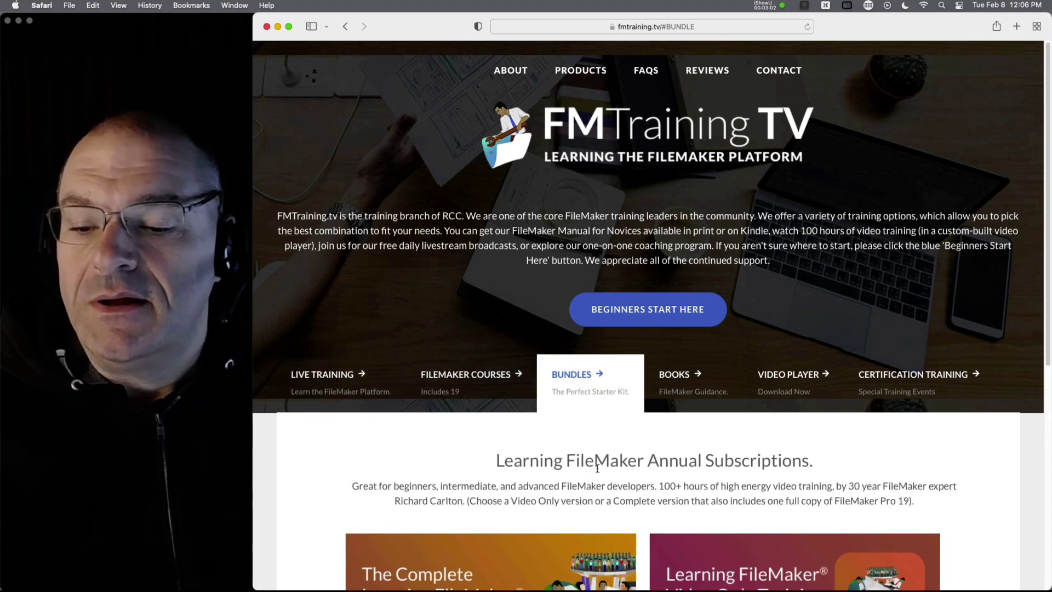
scroll(597, 469, "down", 2)
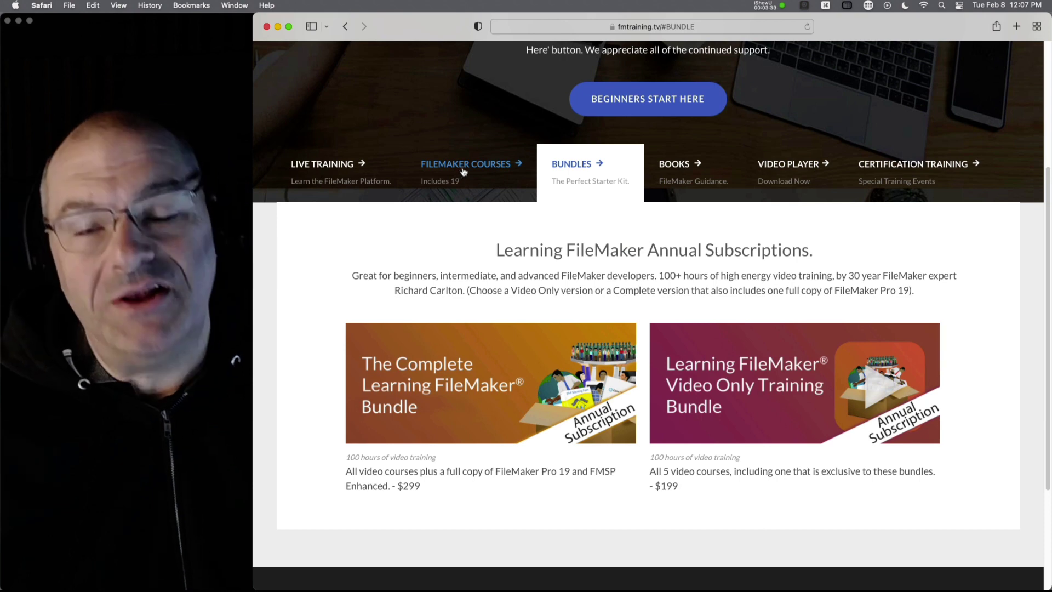
left_click(463, 172)
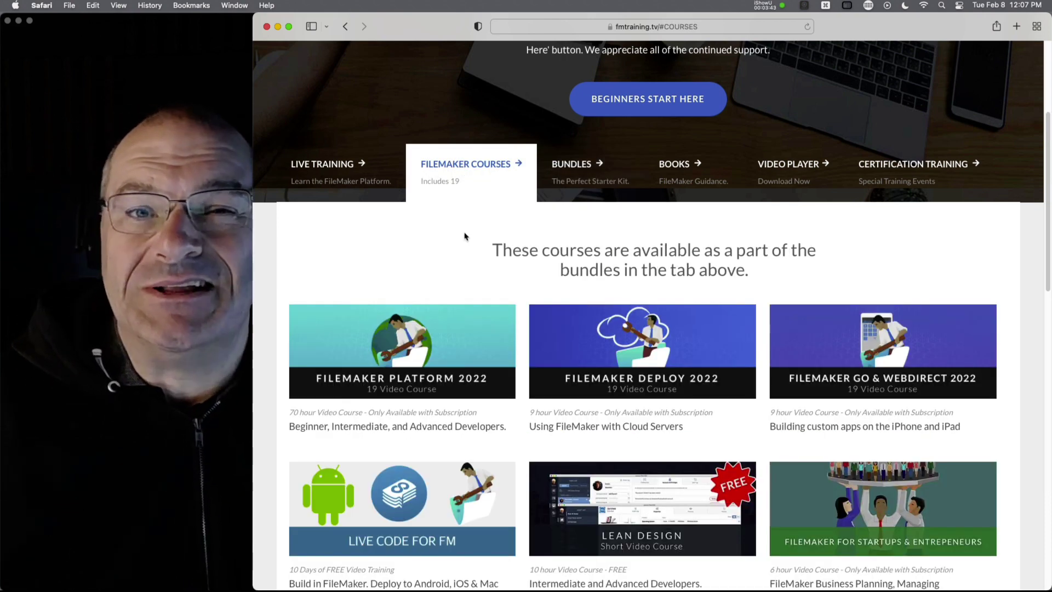
left_click(568, 180)
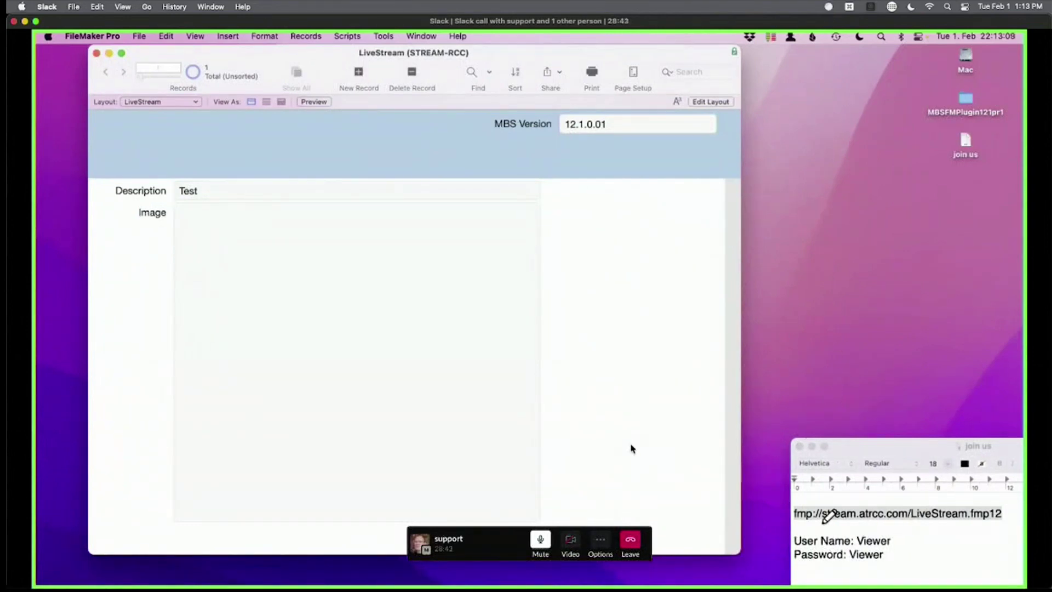
mouse_move(823, 489)
left_mouse_down()
mouse_move(1010, 466)
mouse_move(963, 564)
mouse_move(837, 579)
left_mouse_up()
left_click(565, 130)
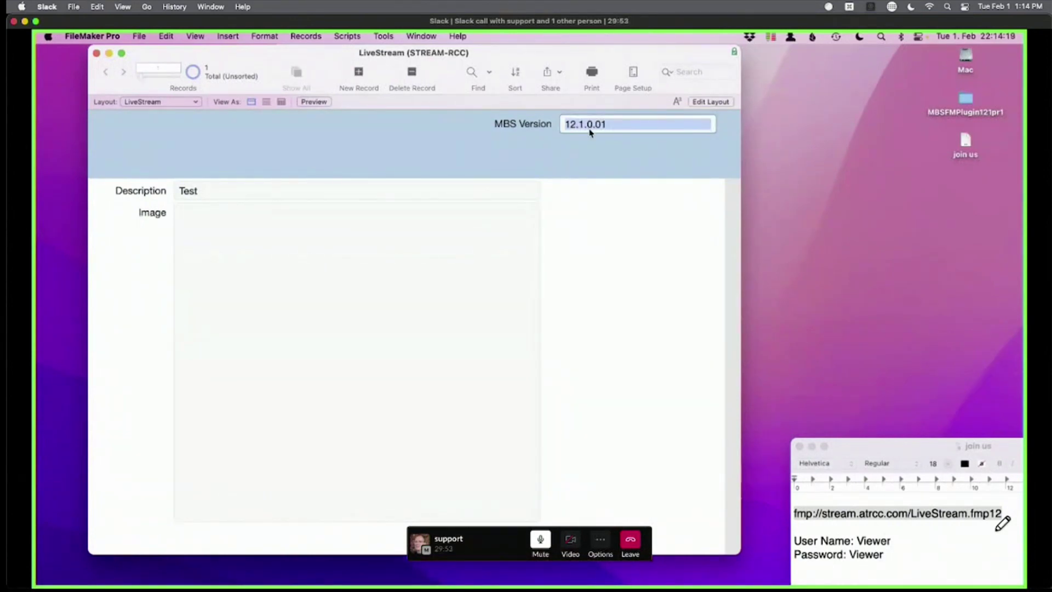
left_click(584, 161)
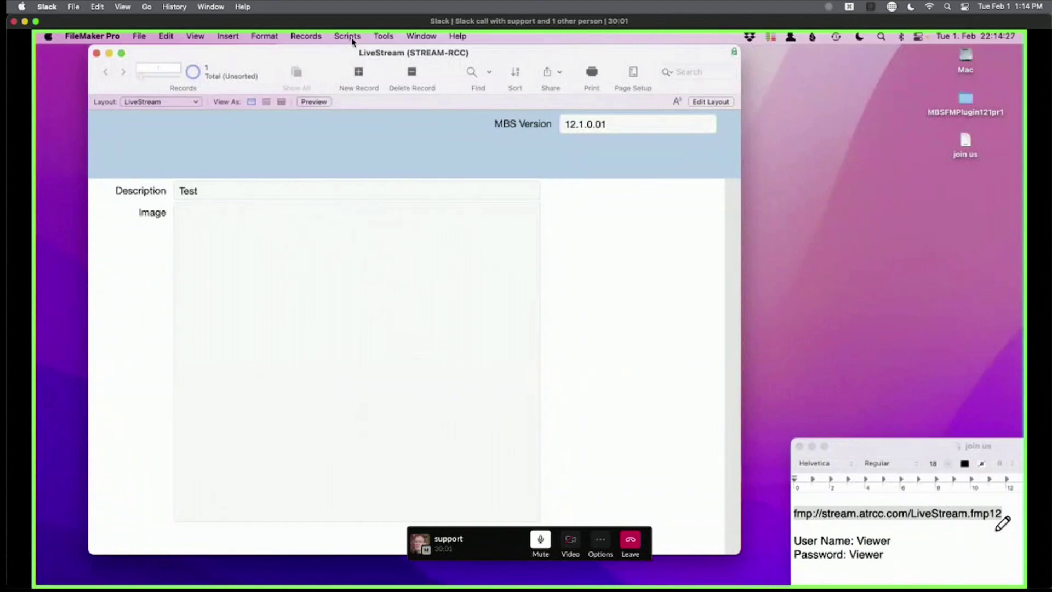
In Manage Database, create the table 'PluginTable' and show its default fields.
left_click(136, 41)
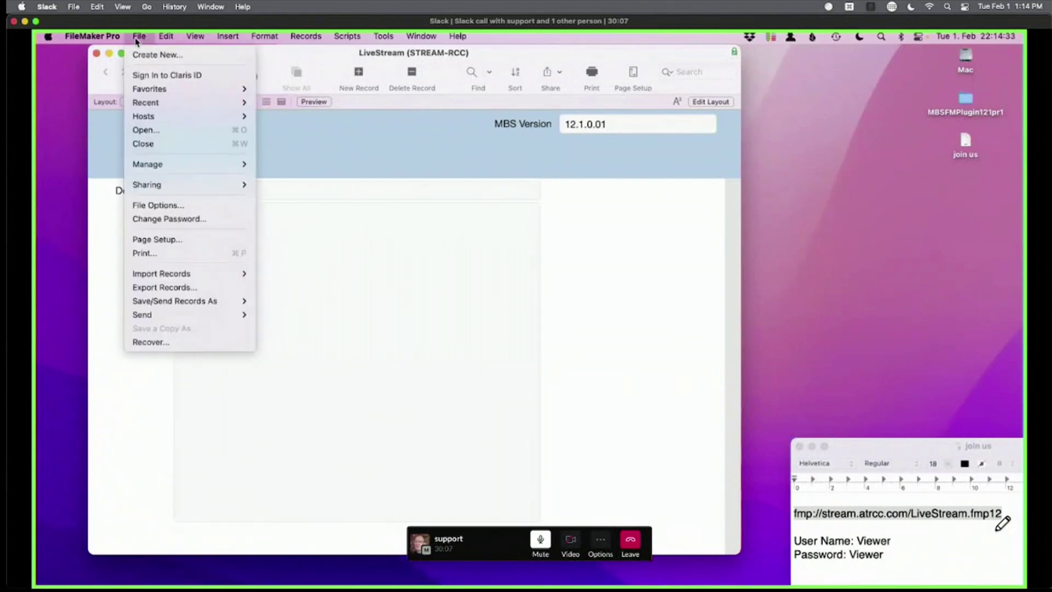
left_click(570, 359)
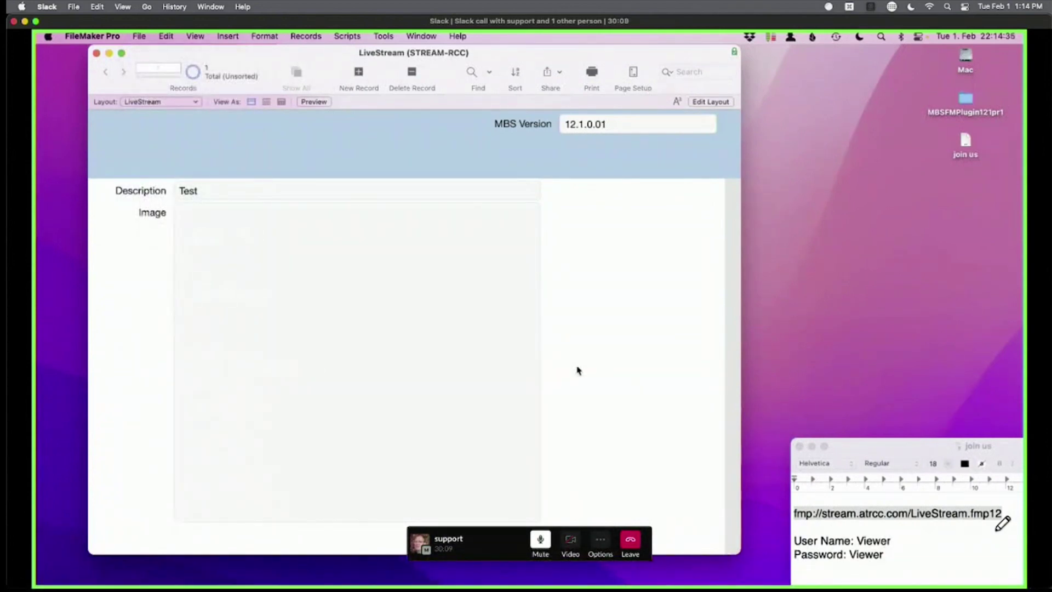
key("super+shift+o")
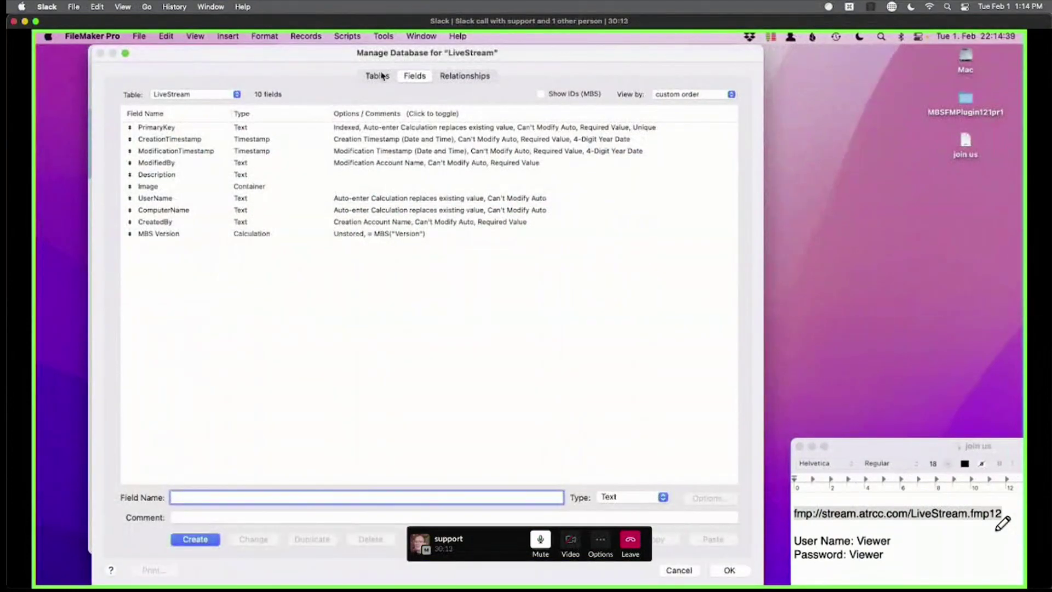
left_click(382, 77)
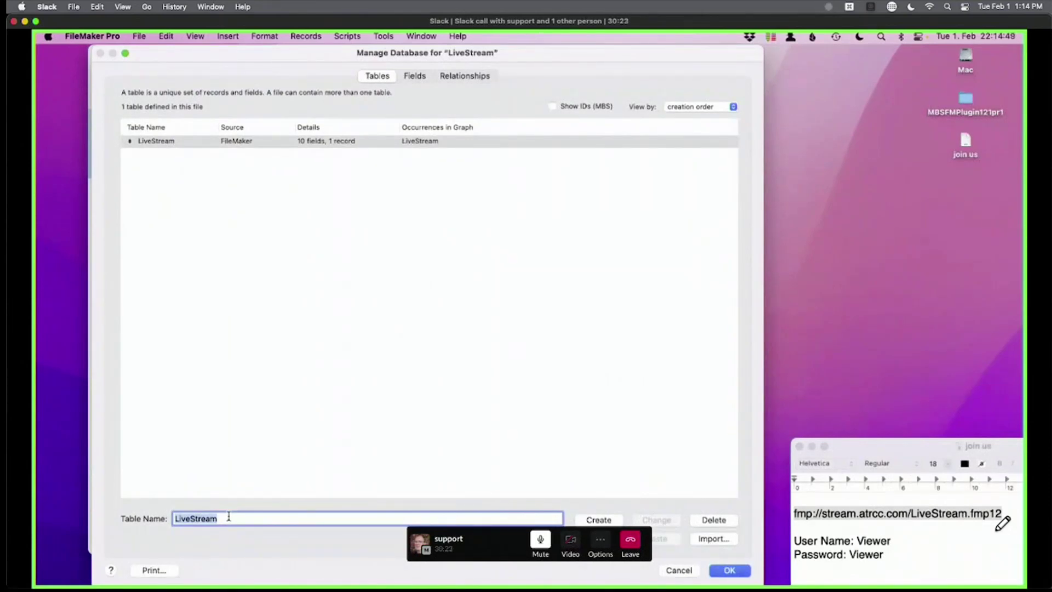
type("PluginTable")
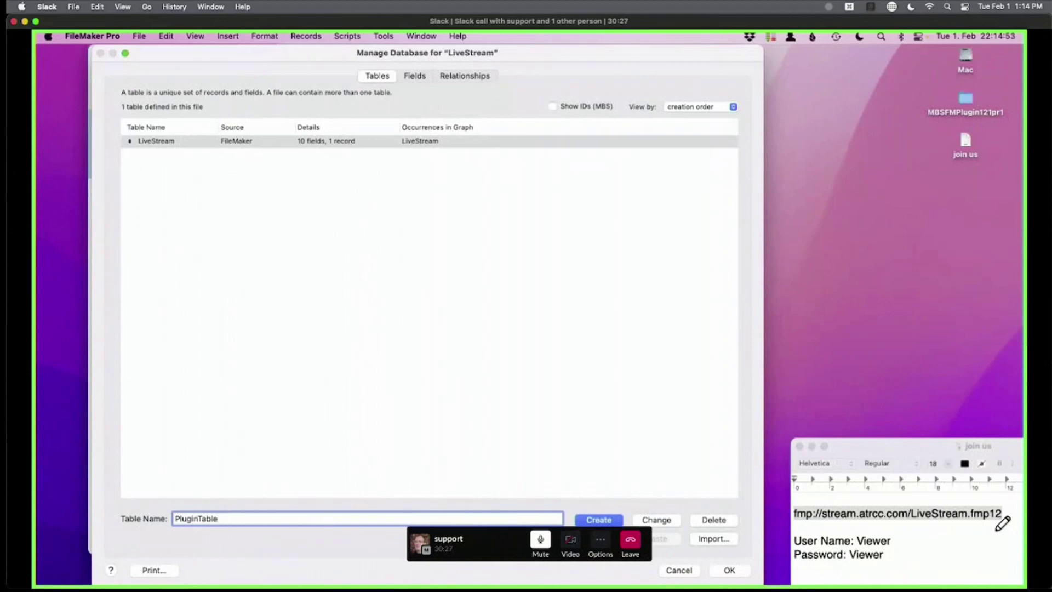
key("Return")
left_click(245, 154)
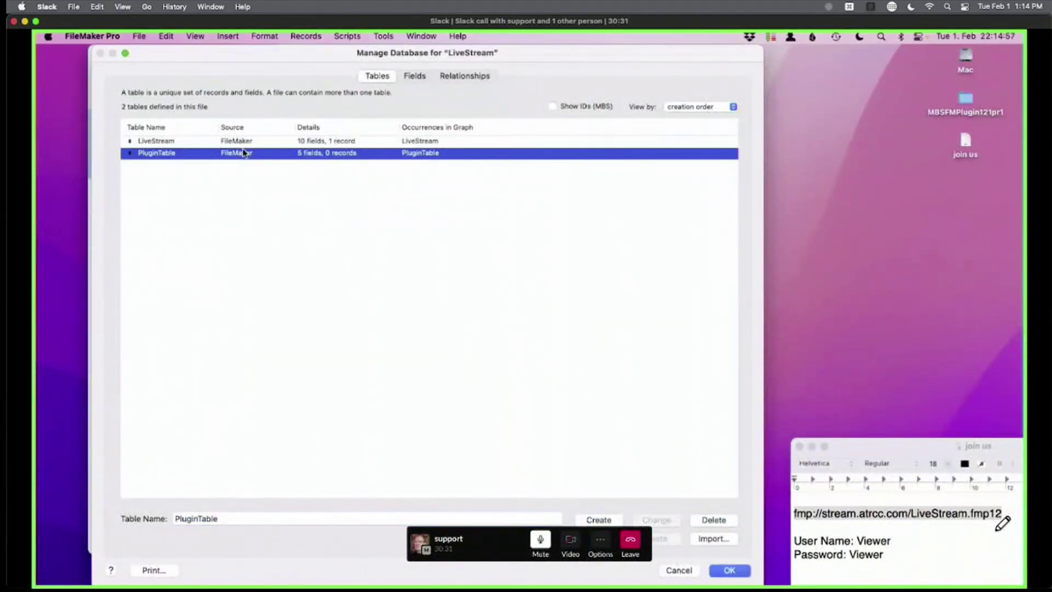
double_click(244, 153)
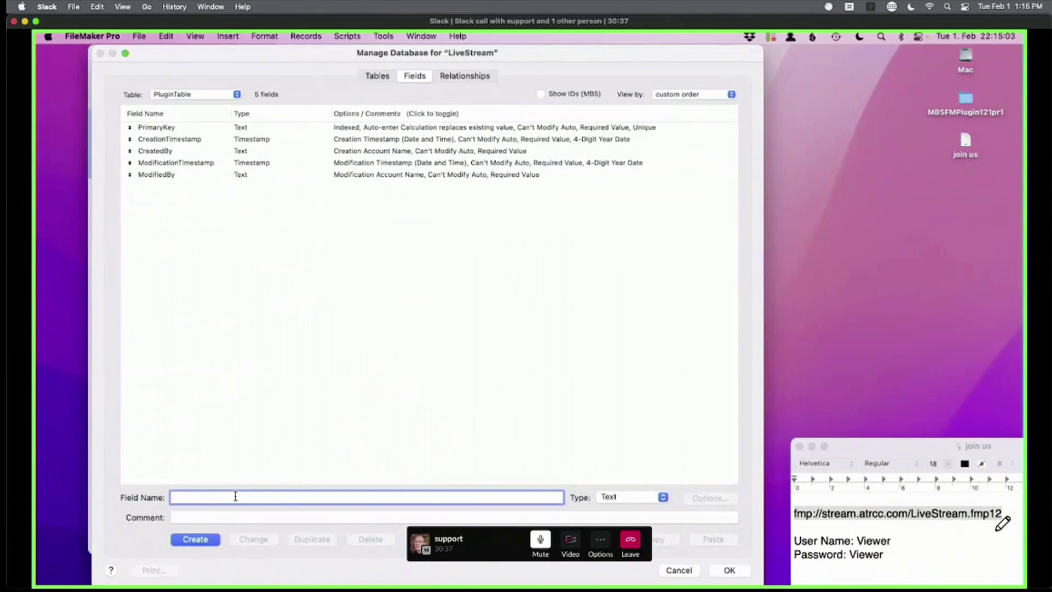
Add a container field named PluginFile to PluginTable.
type("PluginFile")
left_click(627, 500)
left_click(625, 566)
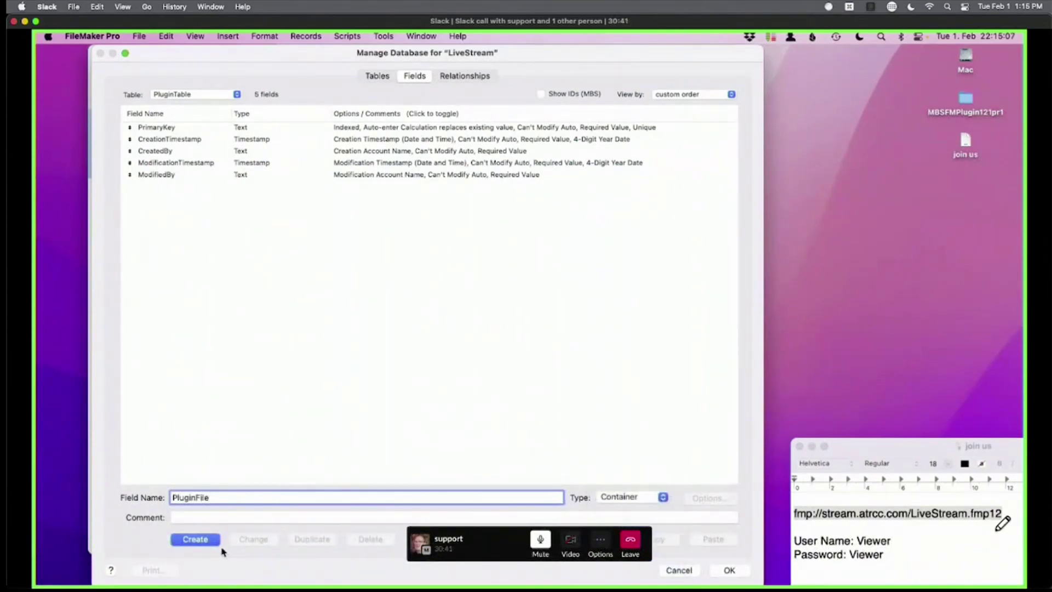
left_click(200, 540)
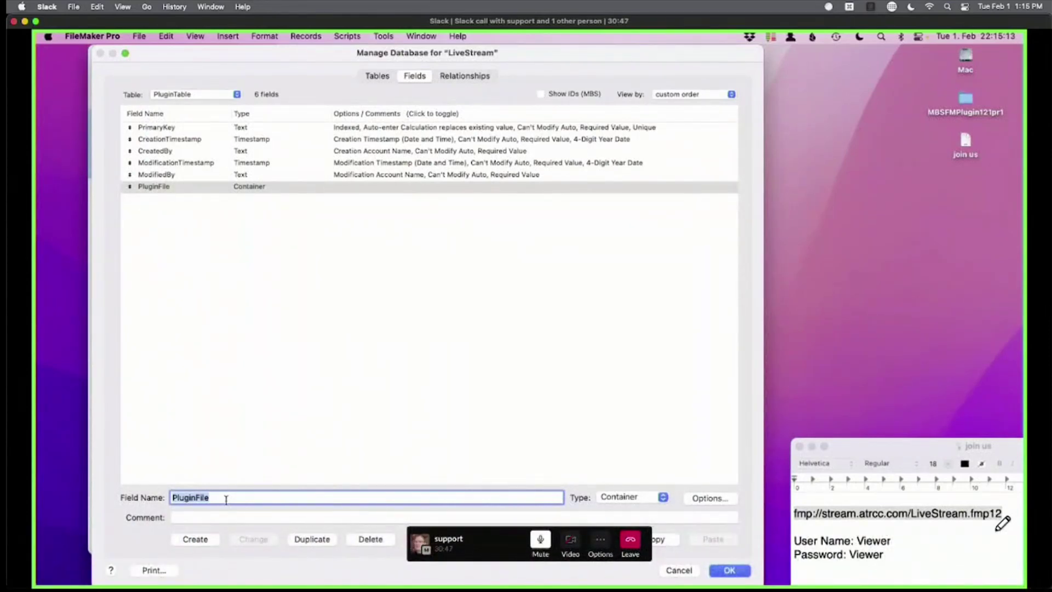
Add a text field named Version.
type("Plugin")
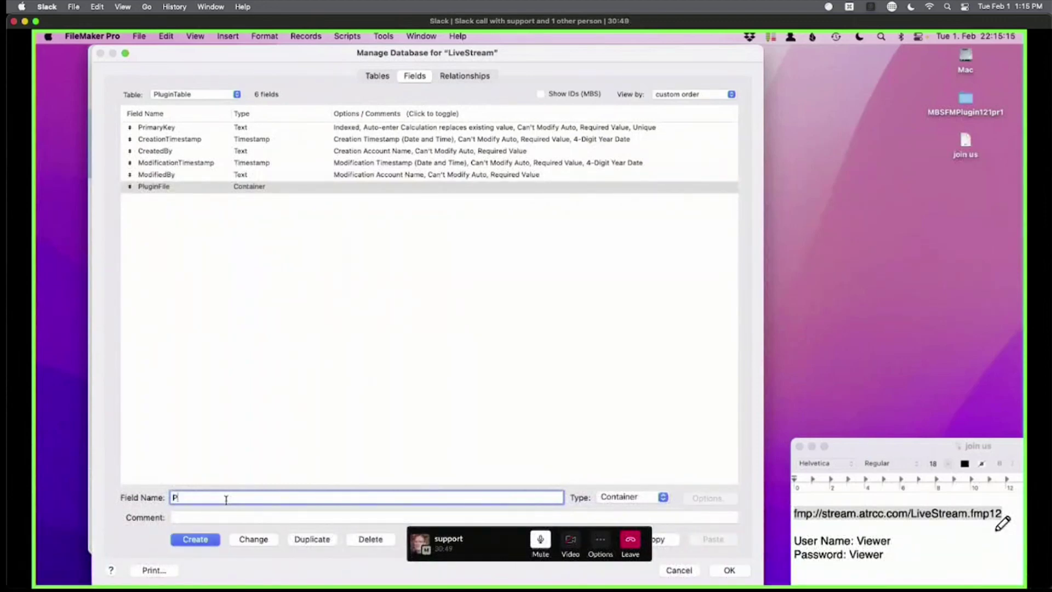
key("BackSpace")
key("BackSpace")
key("BackSpace")
key("BackSpace")
key("BackSpace")
key("BackSpace")
type("Version")
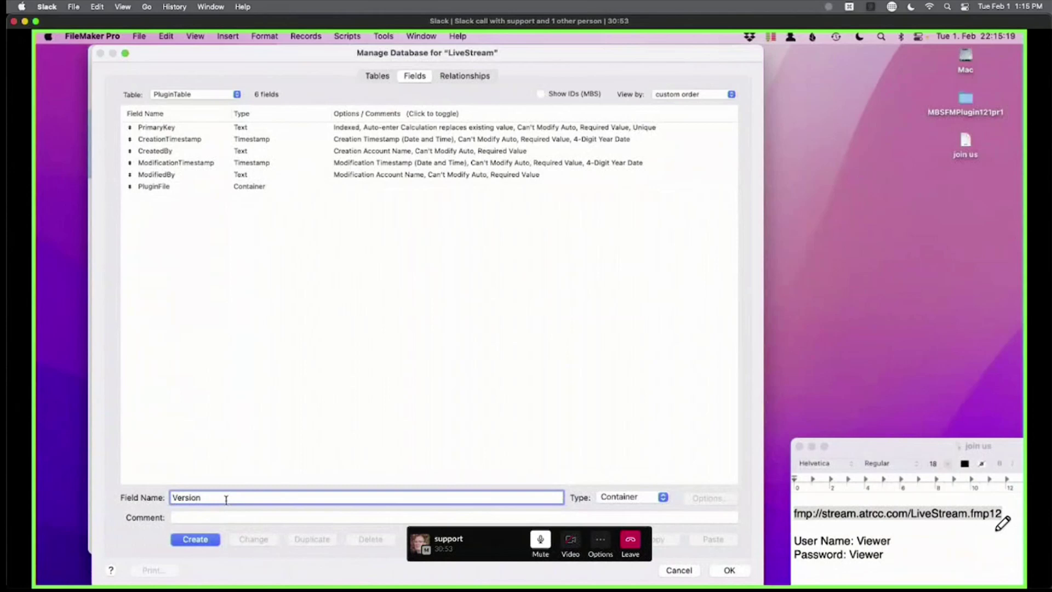
left_click(628, 499)
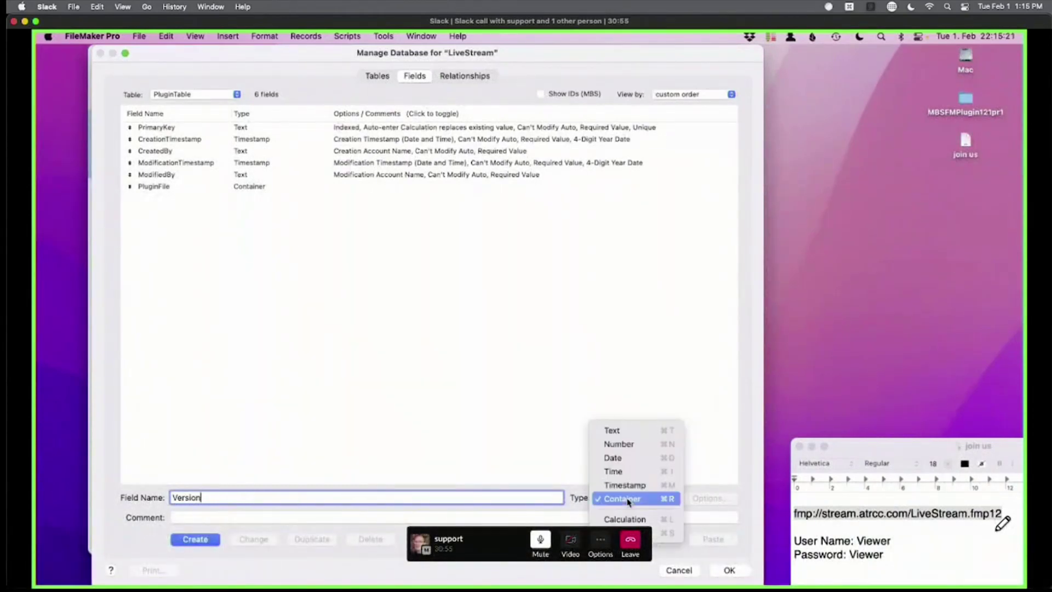
left_click(613, 431)
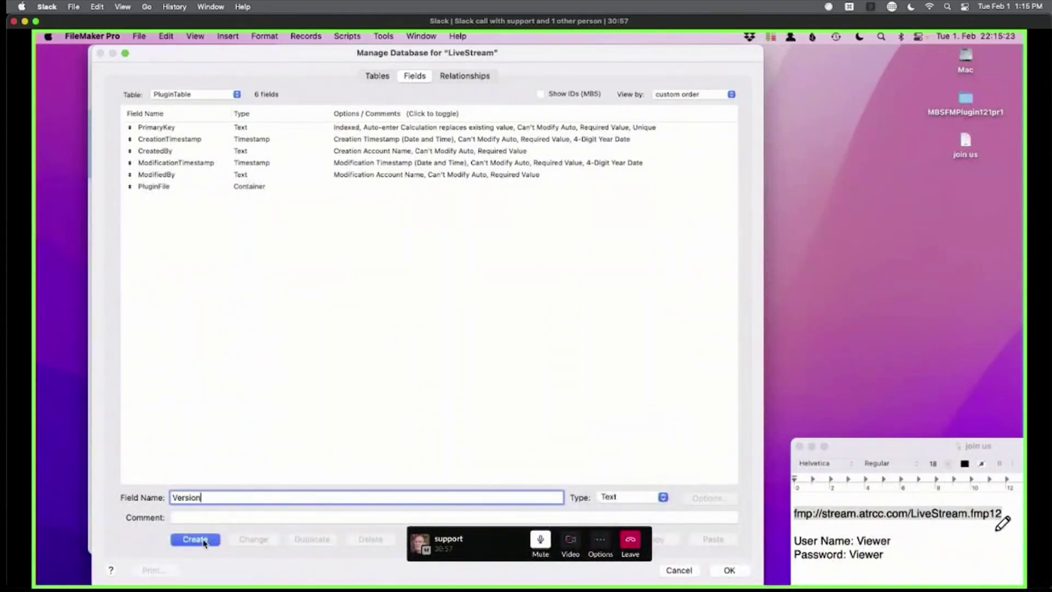
left_click(195, 540)
Add a text field named Description and close Manage Database, keeping the changes.
type("Descrip")
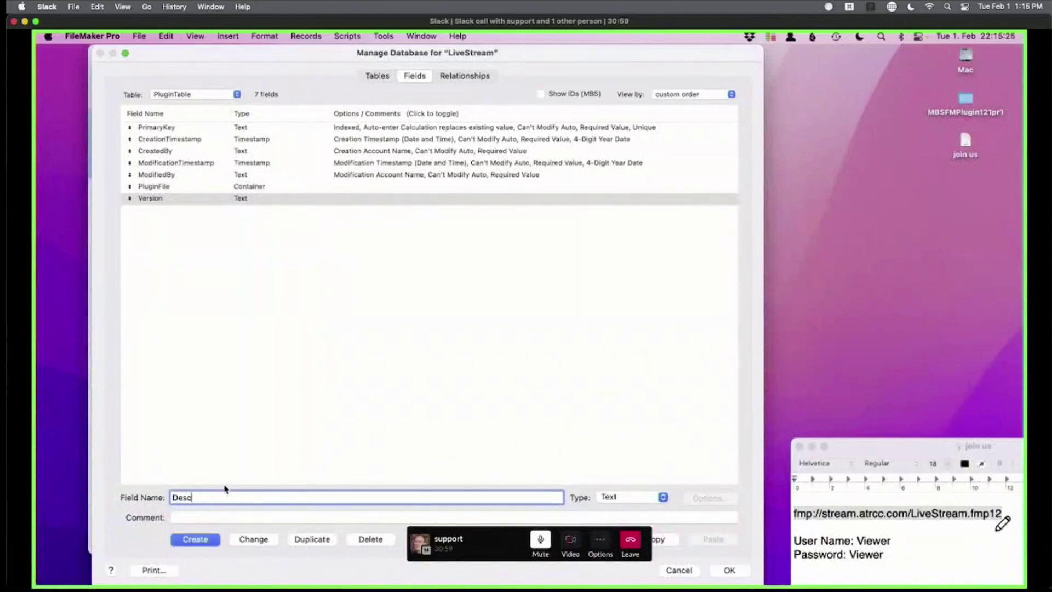
key("BackSpace")
key("BackSpace")
key("BackSpace")
type("rr")
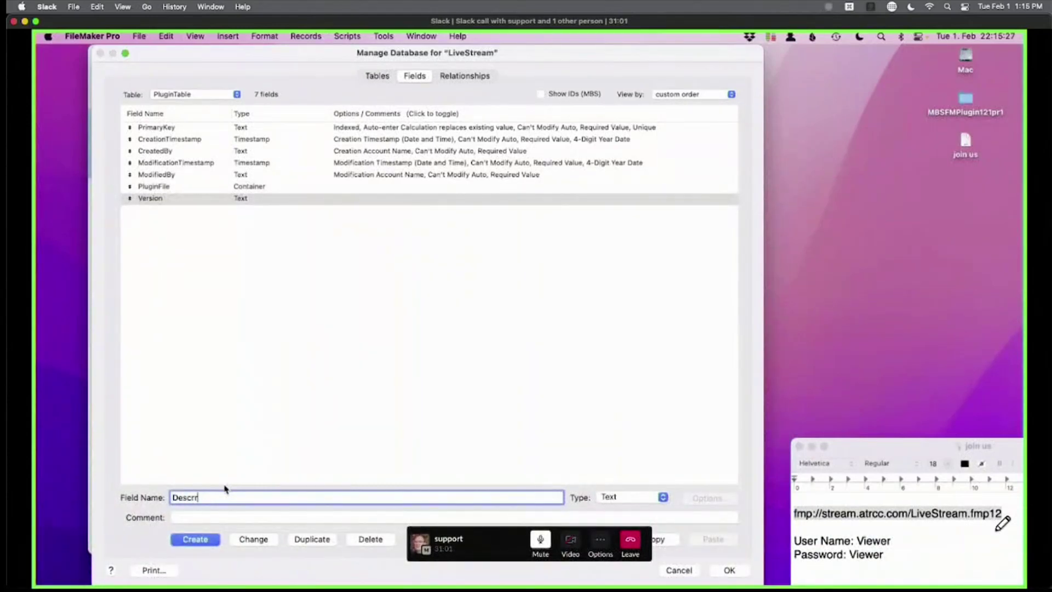
key("BackSpace")
key("BackSpace")
type("ription")
key("Return")
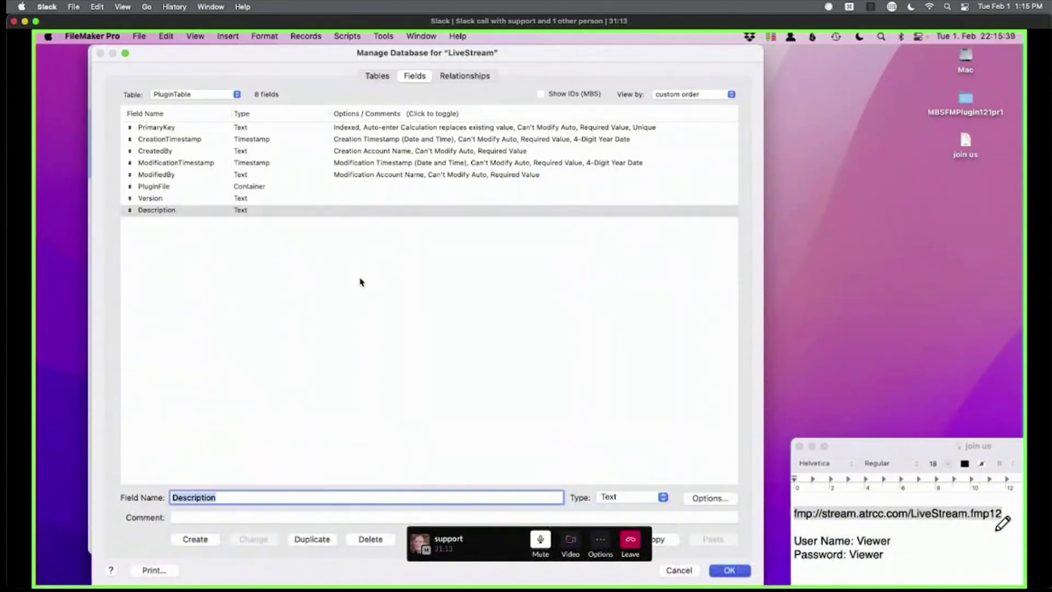
key("Return")
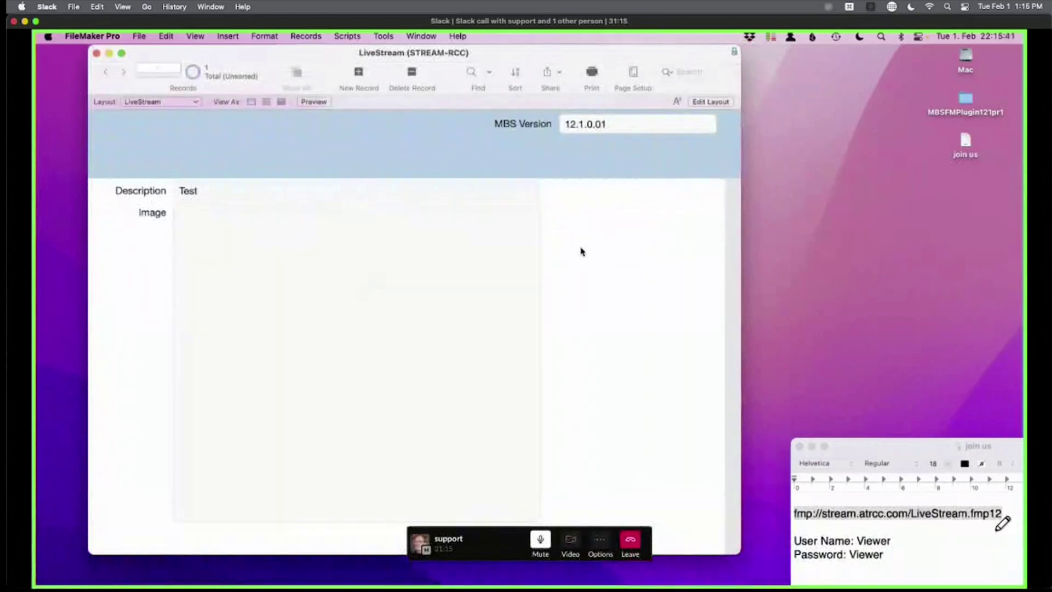
Switch to the PluginTable layout and add a new empty plugin record.
left_click(182, 103)
left_click(176, 115)
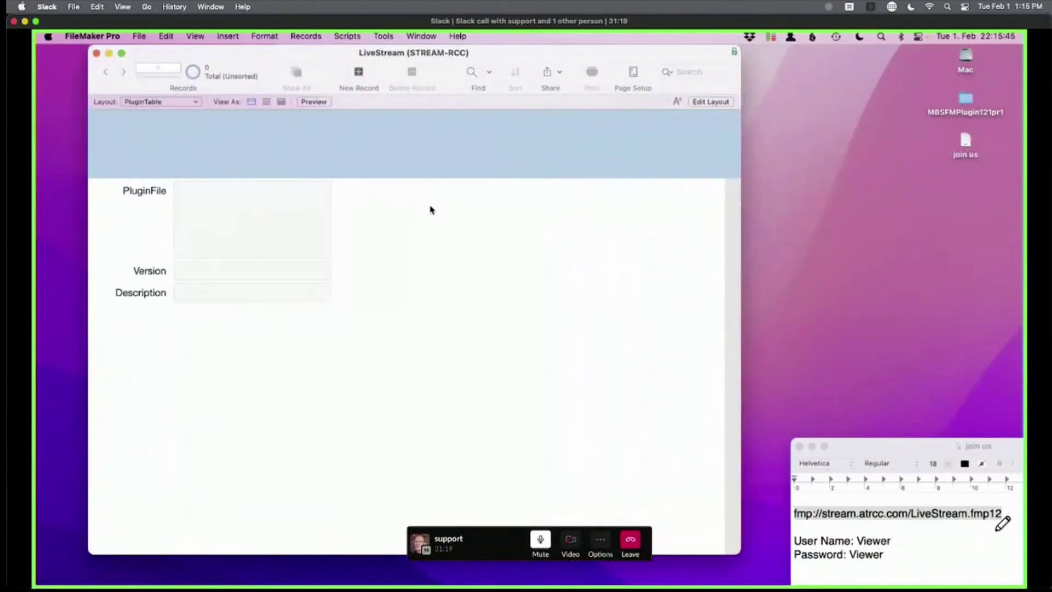
left_click(266, 236)
left_click(483, 257)
left_click(360, 74)
Drag MBS.fmplugin from the Plugin for Mac folder into the PluginFile container.
left_click(829, 239)
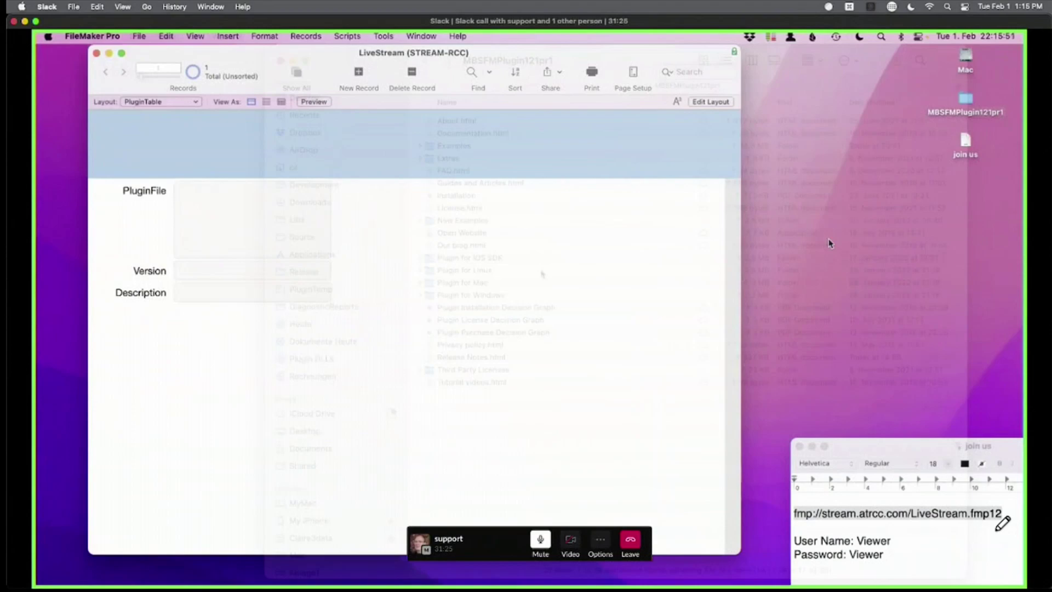
double_click(478, 281)
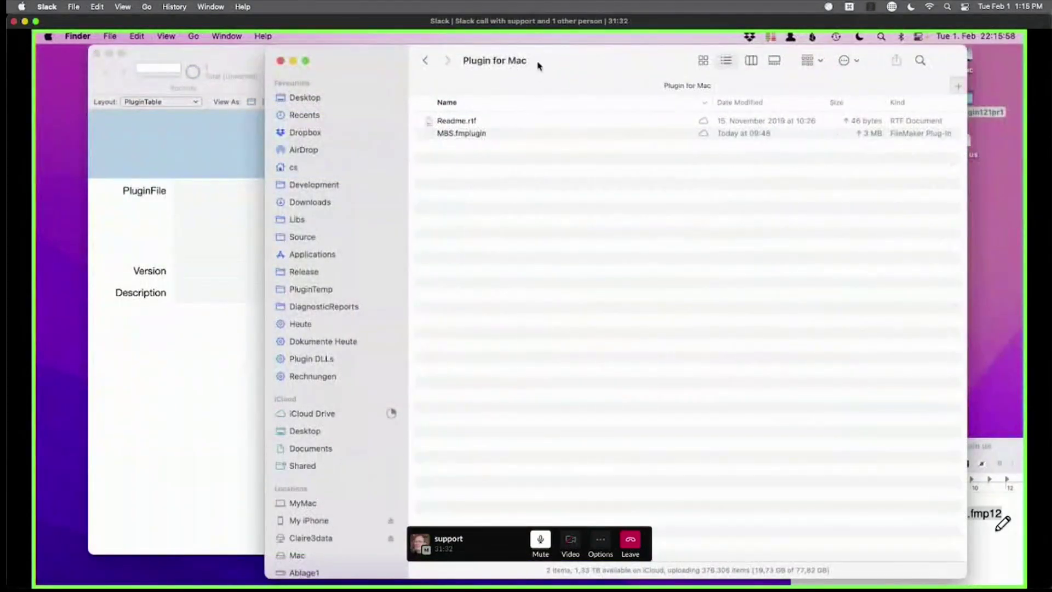
left_click_drag(543, 64, 652, 324)
left_click_drag(570, 395, 450, 362)
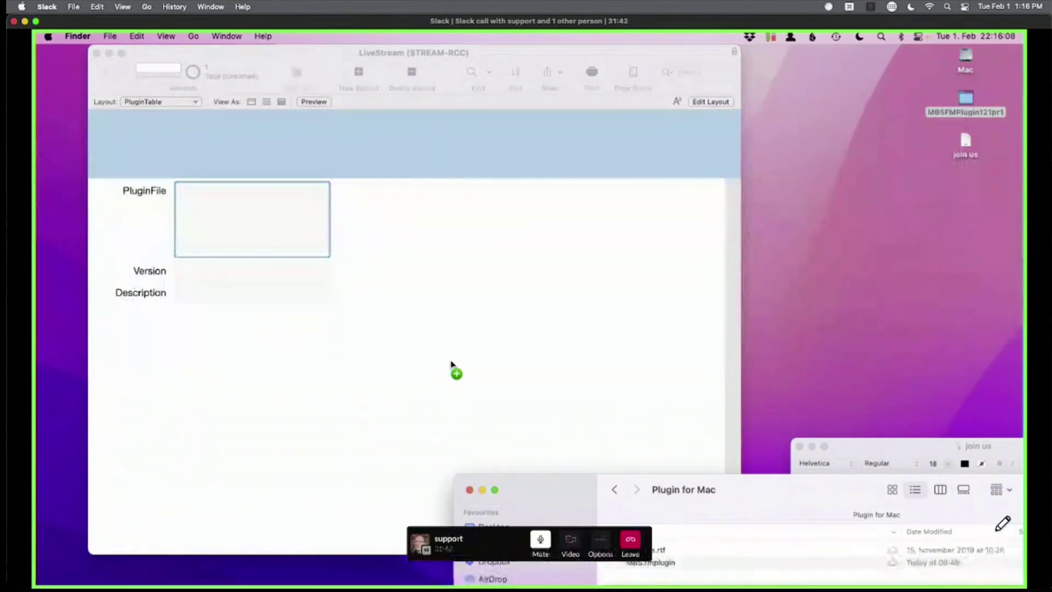
left_click_drag(450, 362, 800, 280)
left_click_drag(800, 280, 800, 279)
left_click_drag(800, 282, 538, 287)
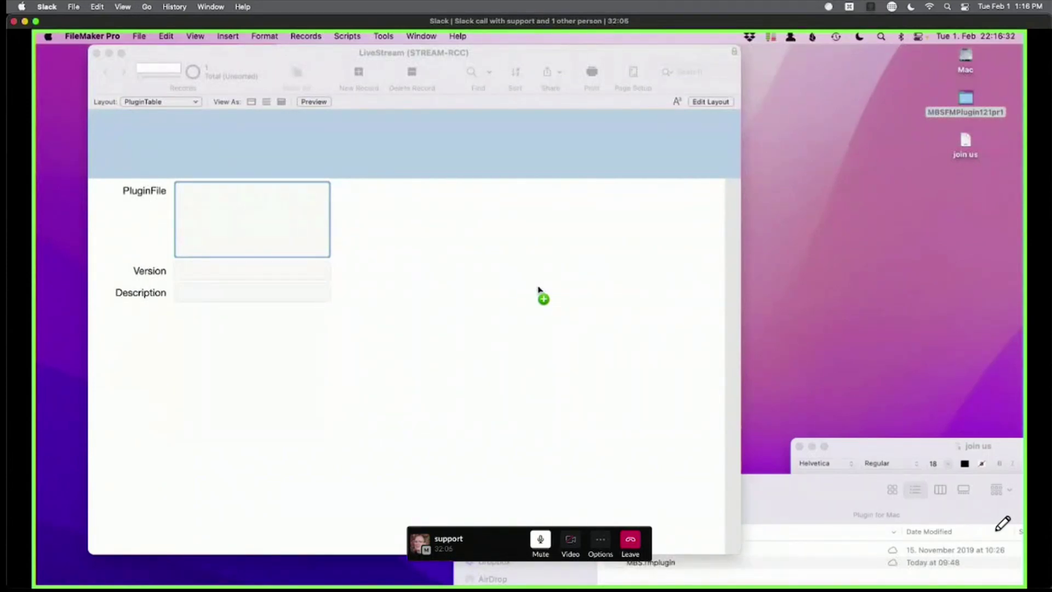
left_click_drag(538, 288, 538, 287)
left_click_drag(538, 288, 540, 290)
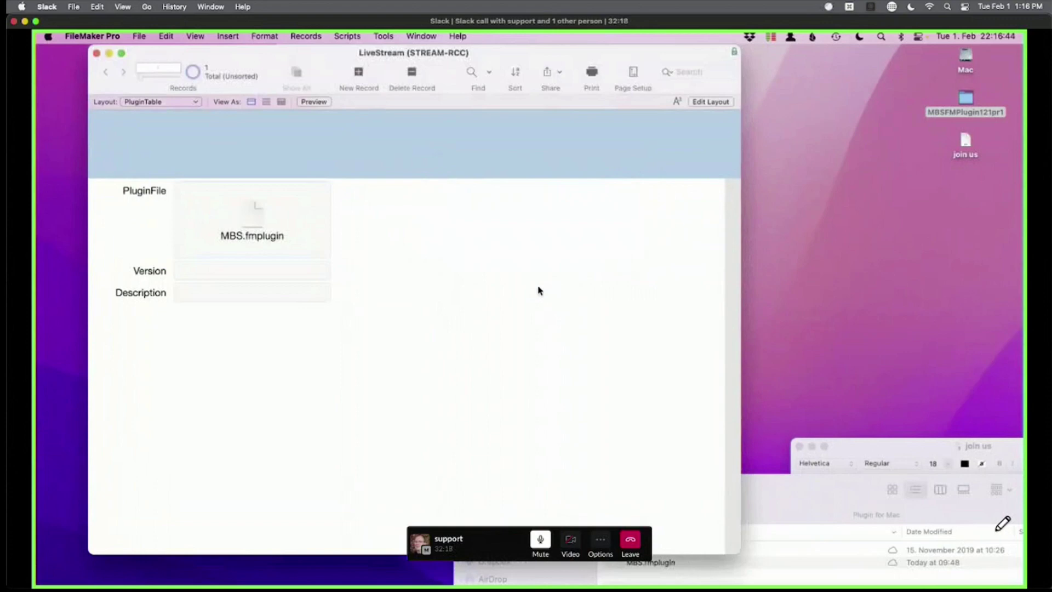
Fill in Version 12.1.0.01 and Description 'Mac version' on the plugin record.
left_click(272, 273)
type("12")
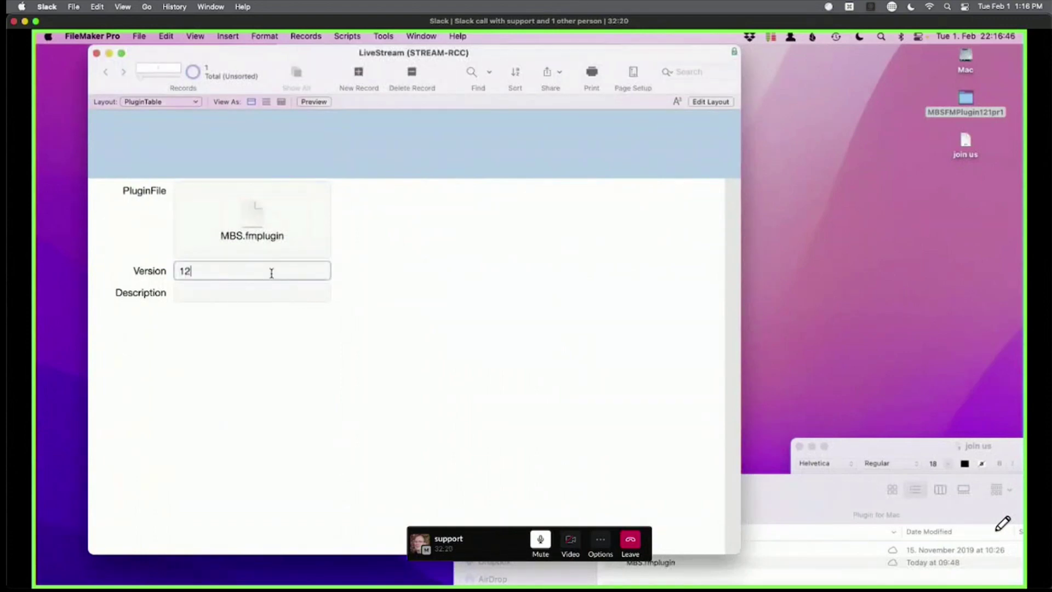
type(".0.")
key("BackSpace")
key("BackSpace")
type("1.0.01")
left_click(398, 284)
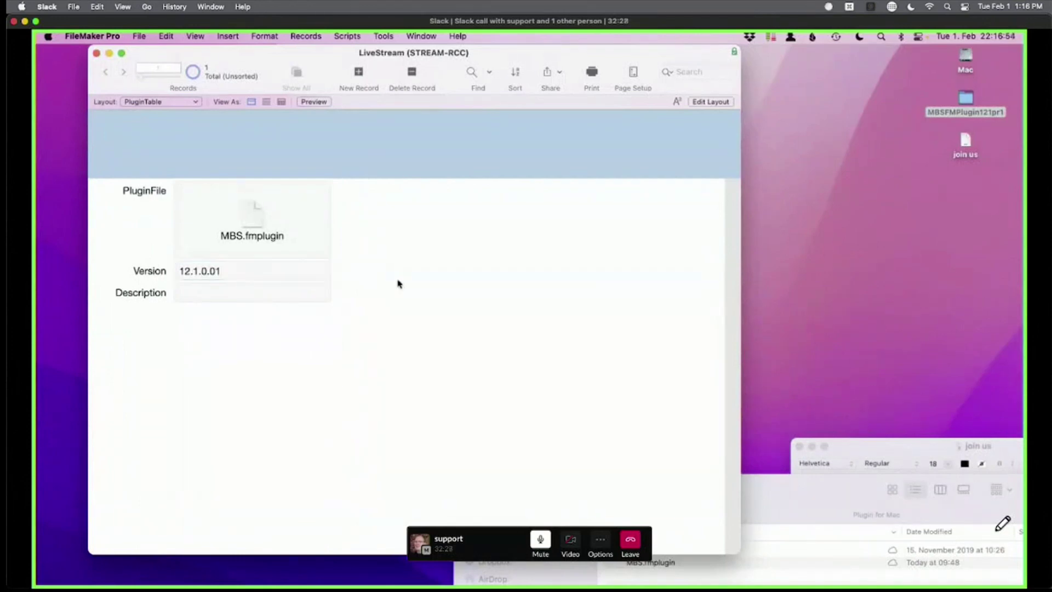
left_click(255, 297)
type("Mac versi")
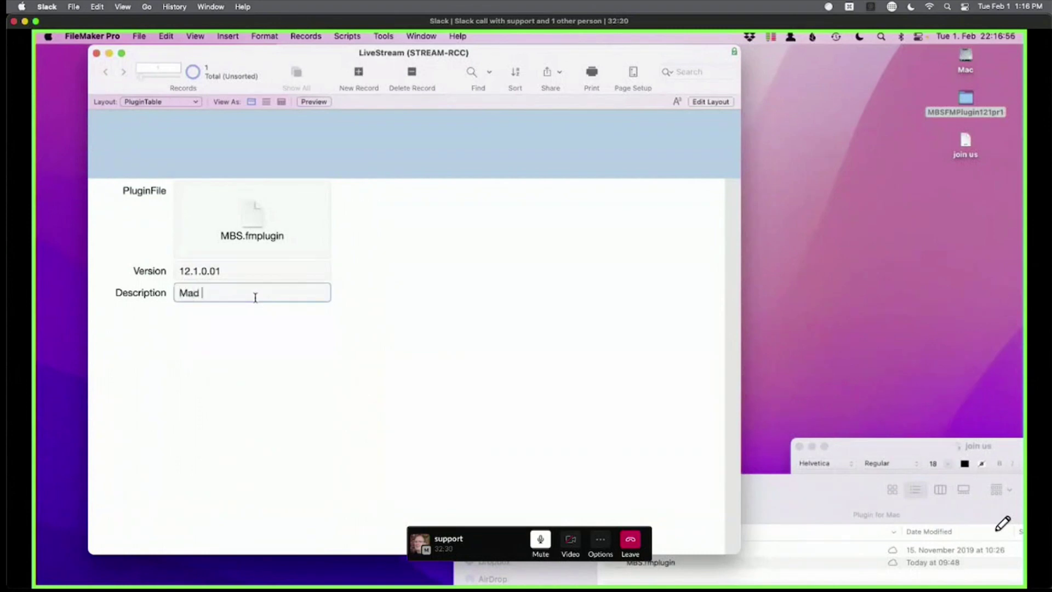
type("on")
left_click(370, 319)
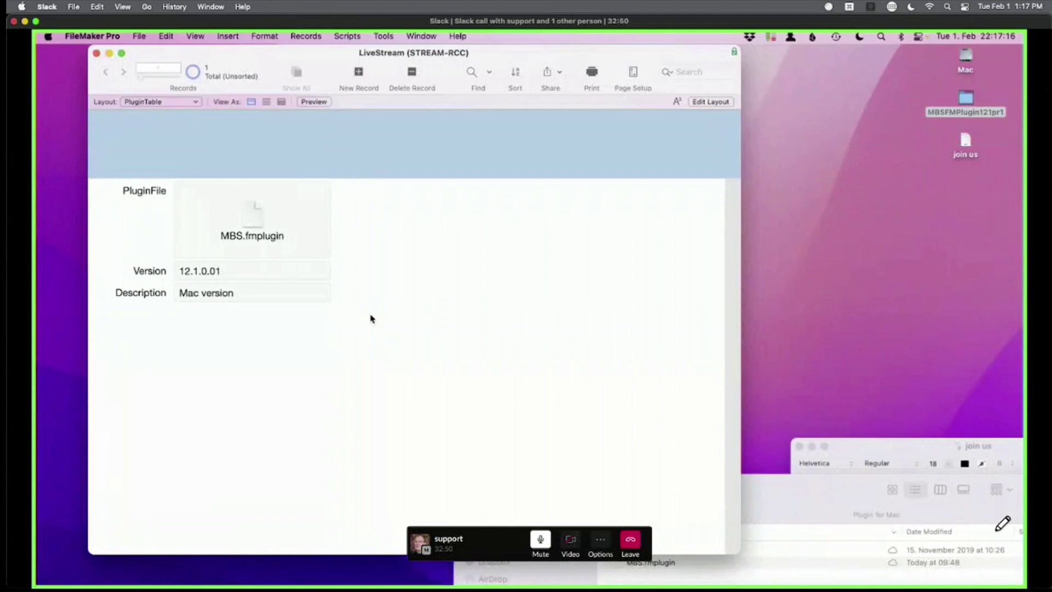
Open the Script Workspace and arrange it to show the scripts pane.
left_click(345, 38)
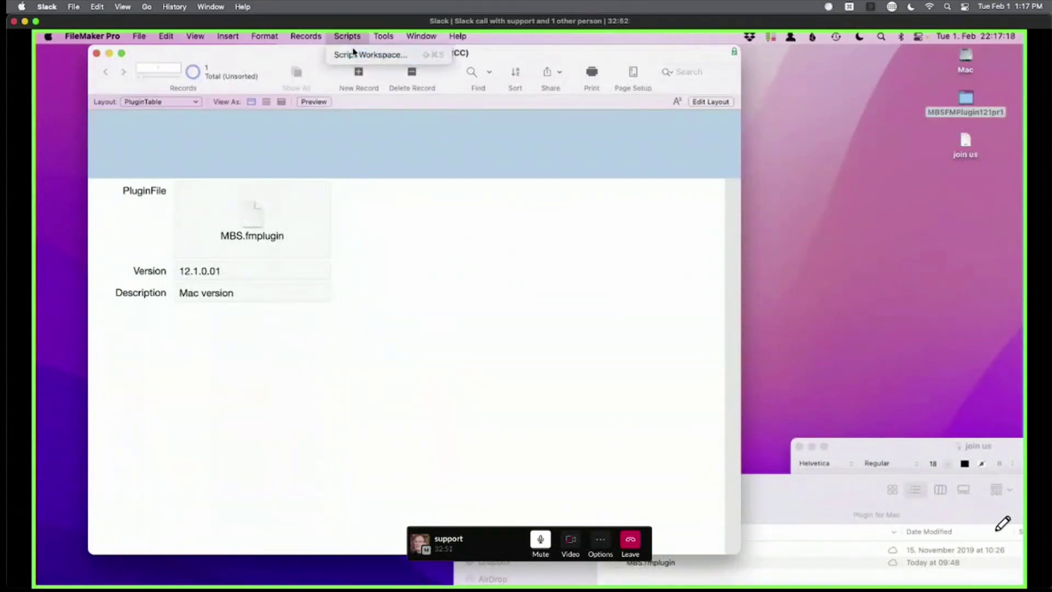
left_click(362, 55)
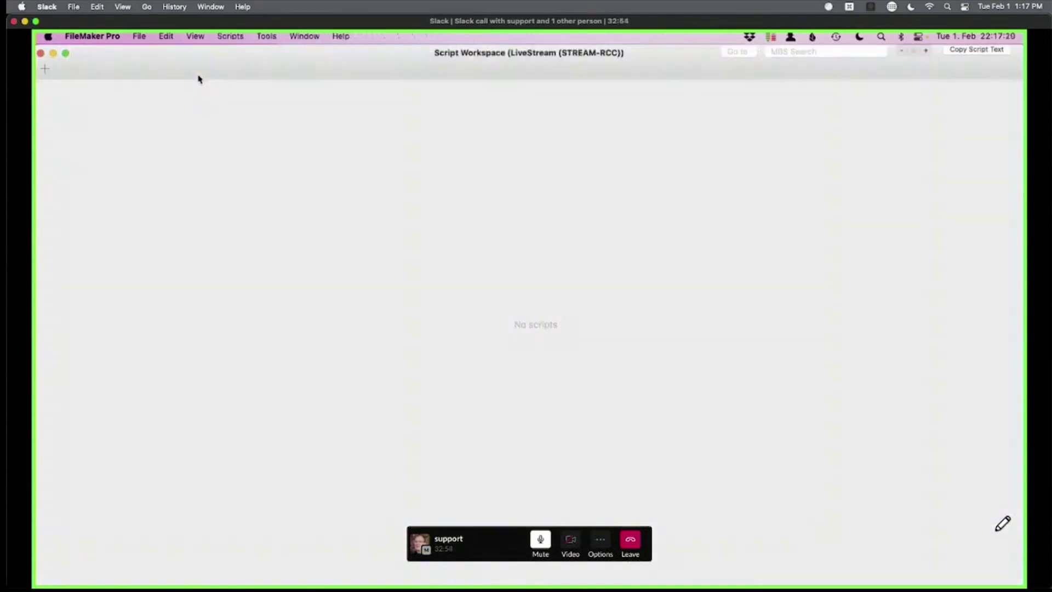
double_click(183, 63)
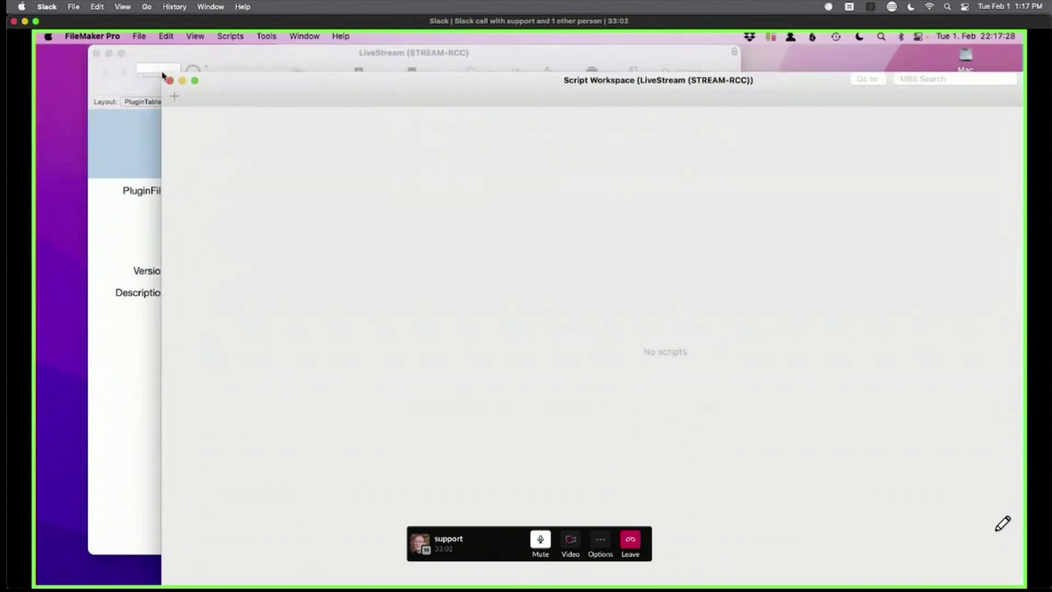
left_click_drag(165, 154, 392, 161)
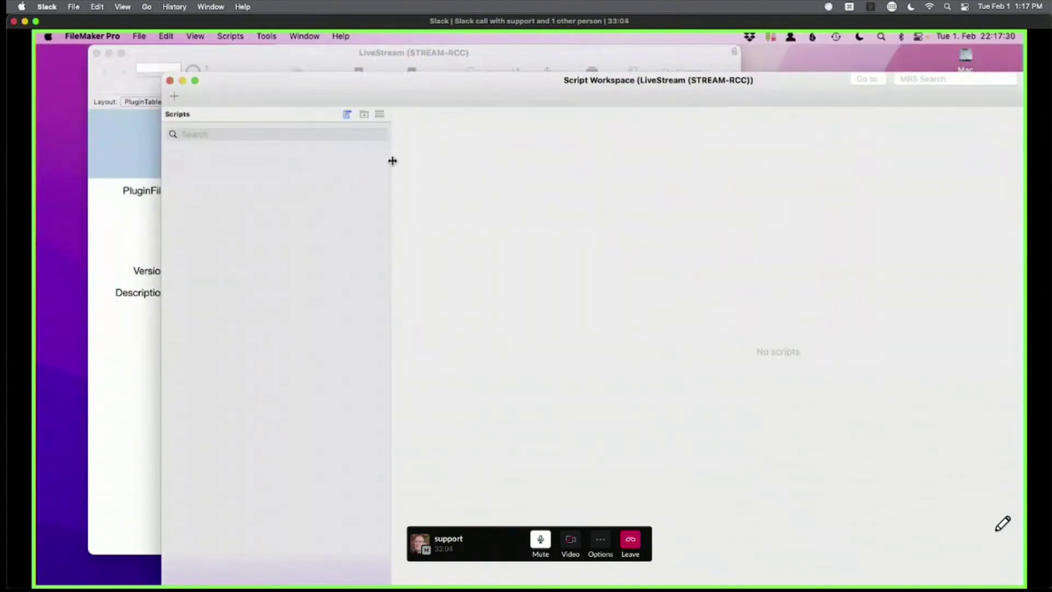
left_click_drag(449, 89, 331, 74)
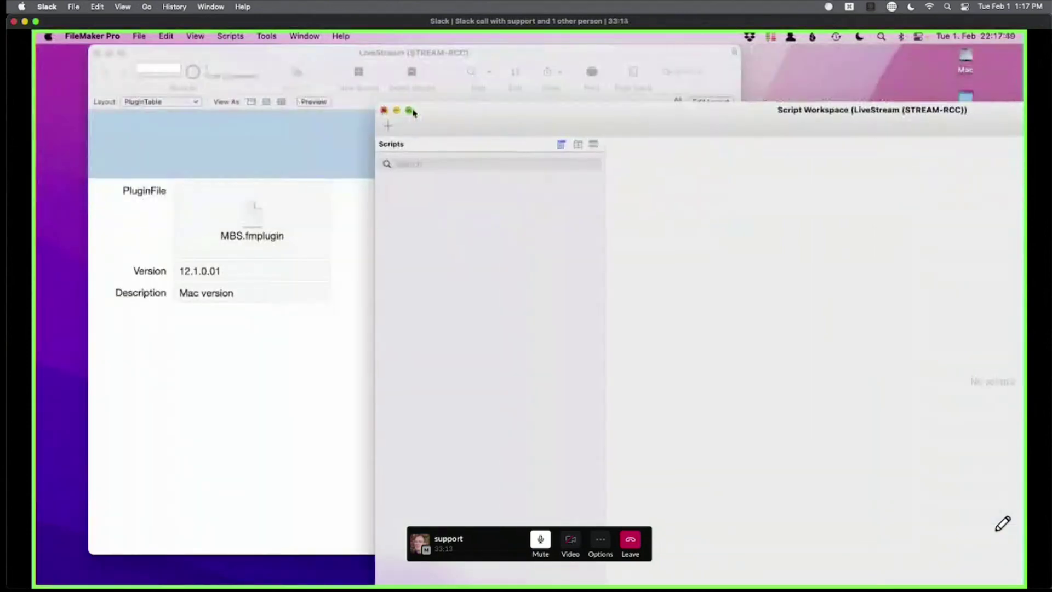
left_click(410, 109)
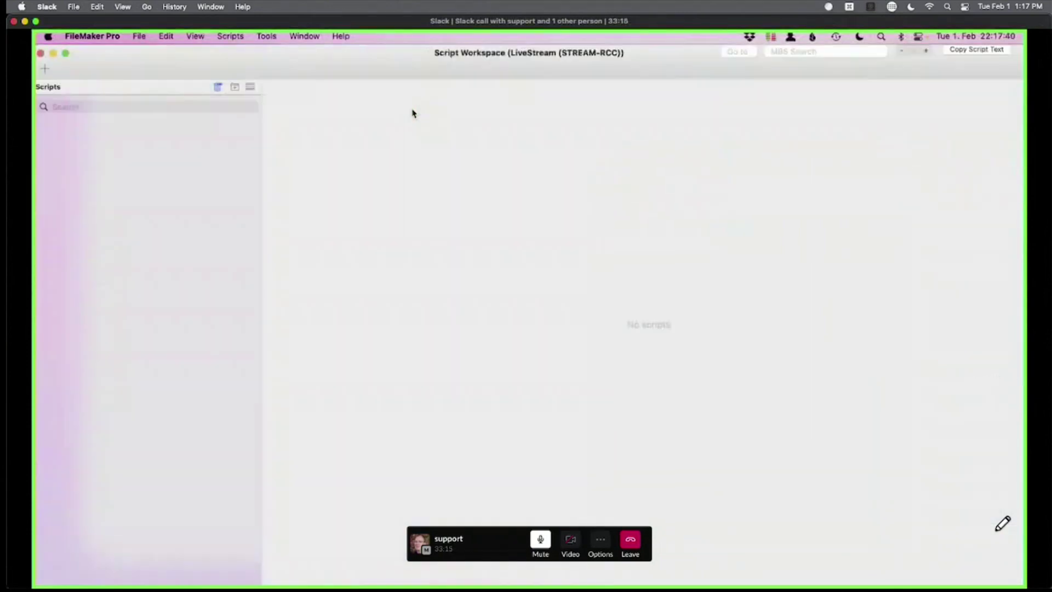
Create a new script named 'Install Plugin' and save it.
left_click(45, 70)
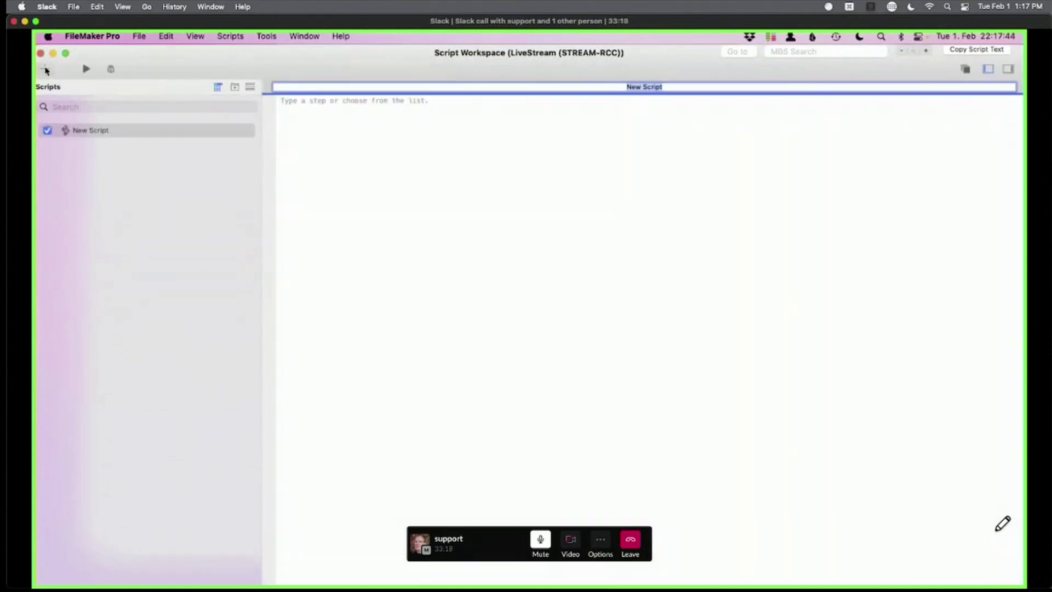
type("Install")
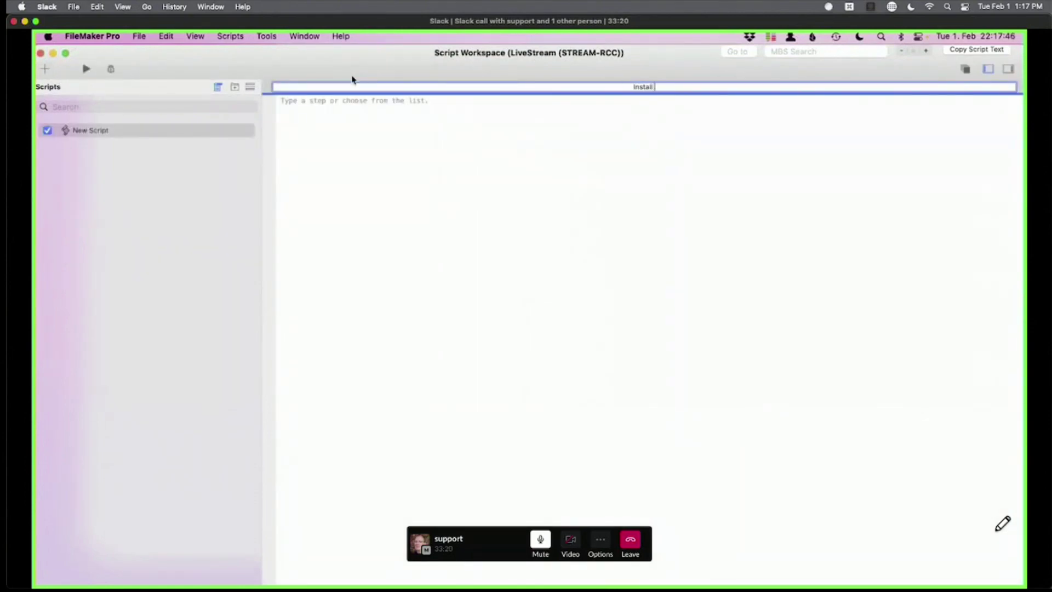
type(" Plugin")
key("Return")
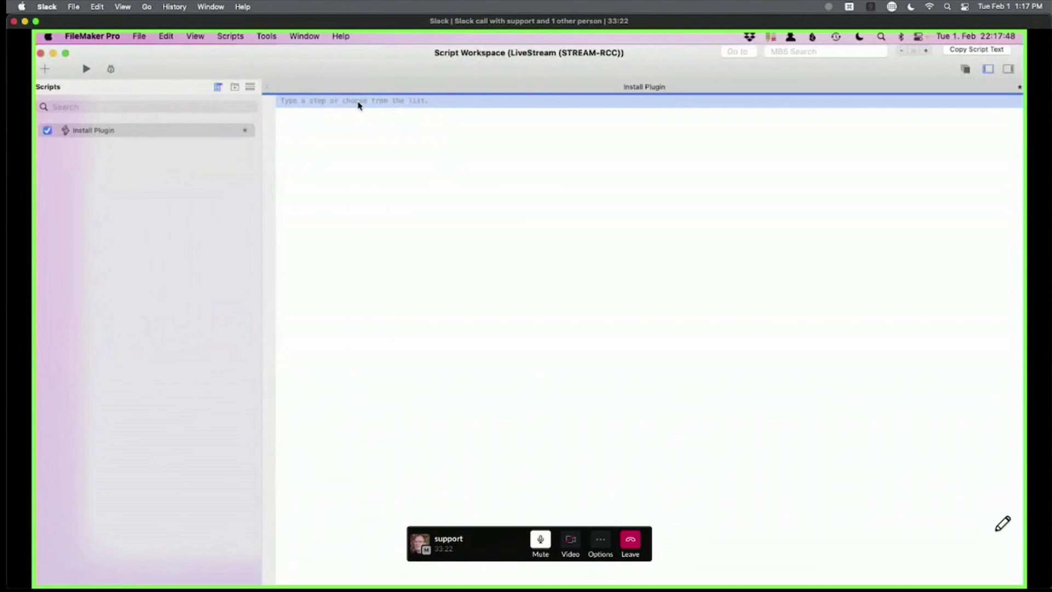
key("super+s")
Add Go to Layout [PluginTable] and Go to Record [First] steps, then save.
left_click_drag(344, 56, 387, 294)
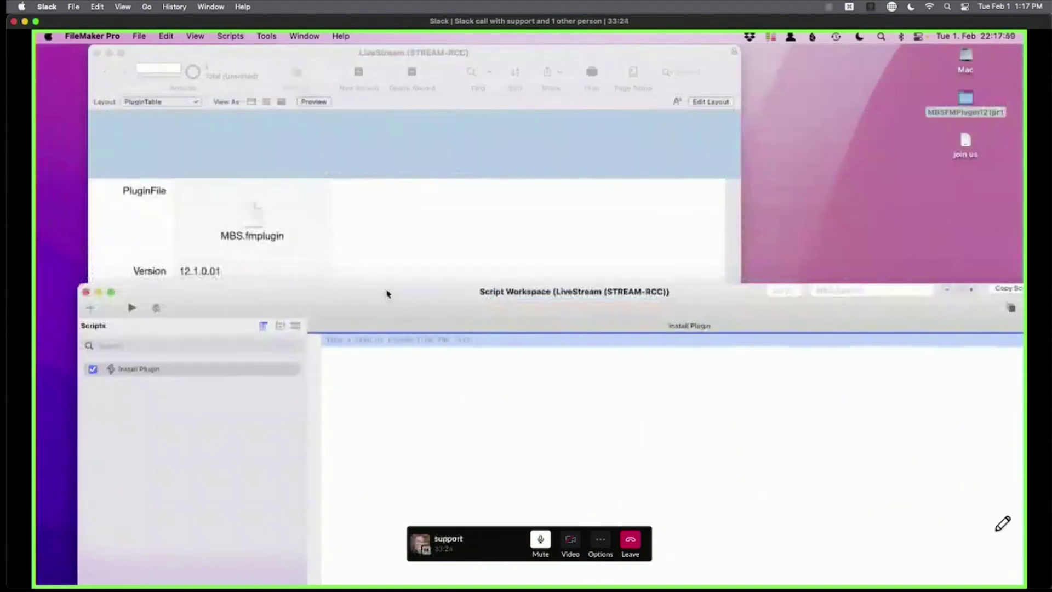
type("go to")
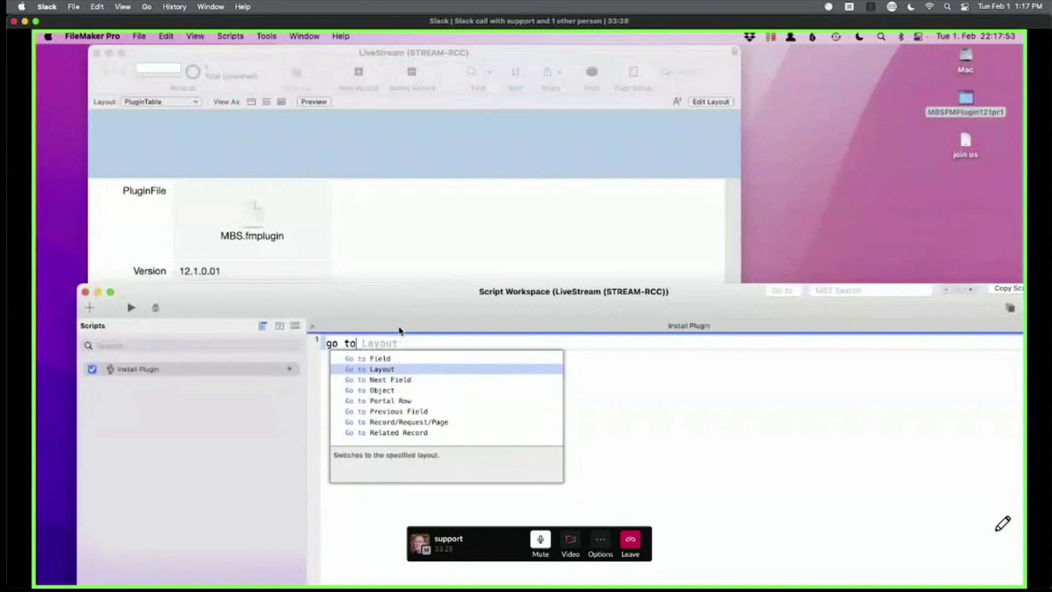
key("Return")
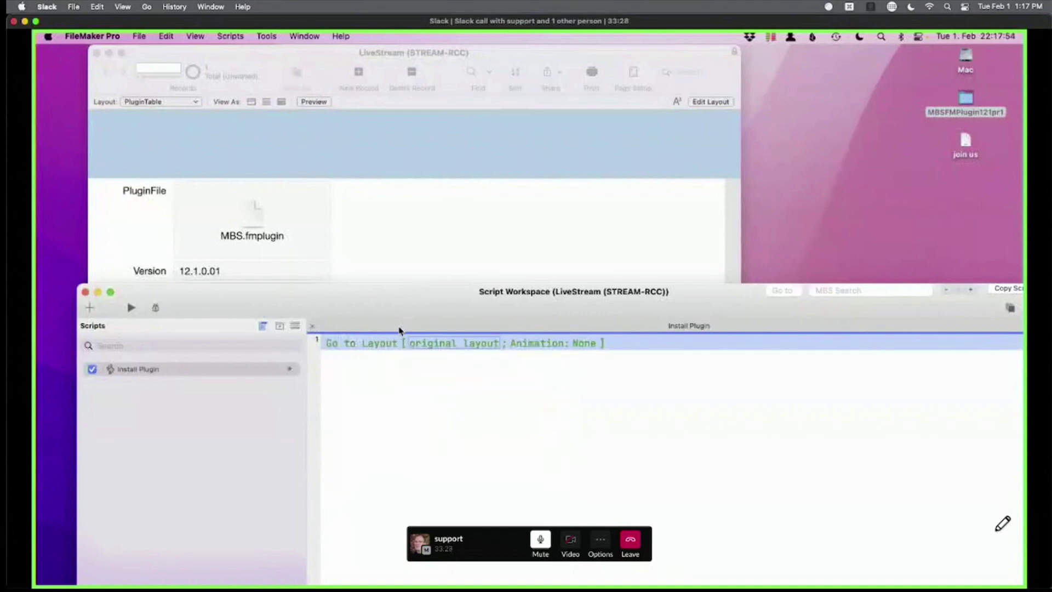
left_click(428, 344)
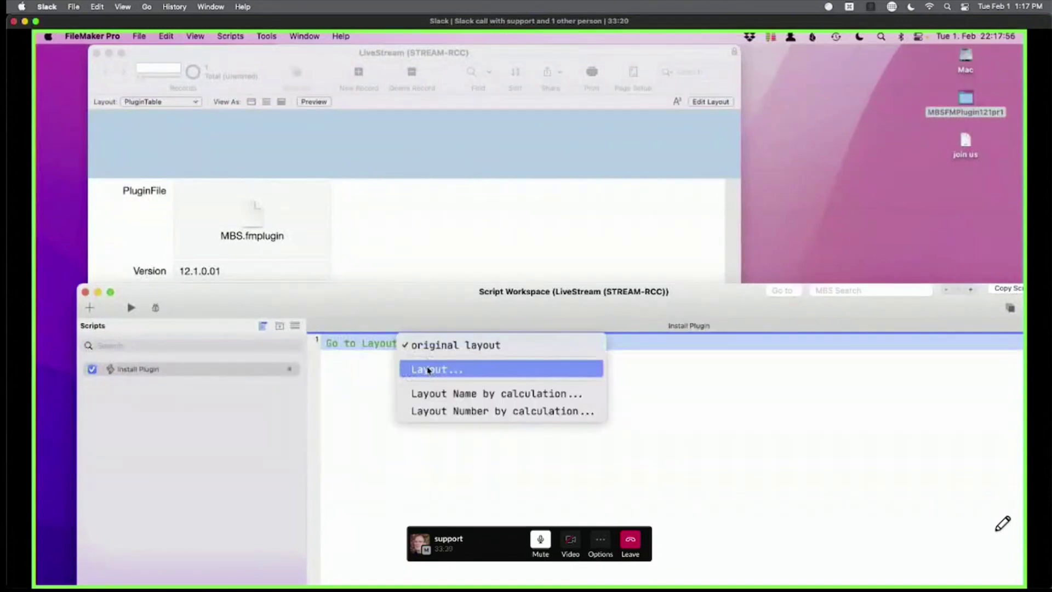
left_click(426, 369)
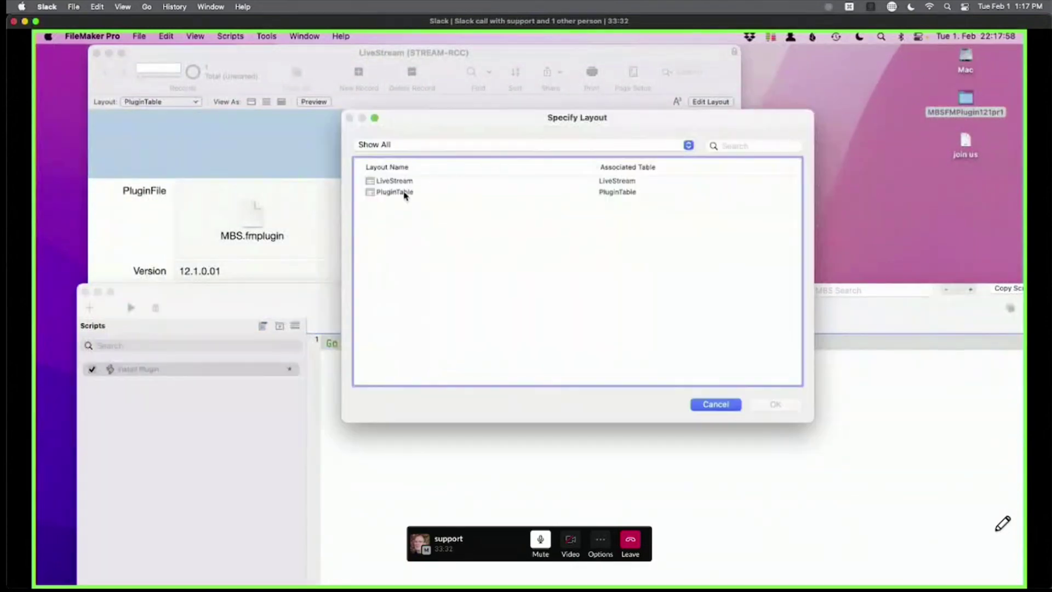
left_click(404, 192)
key("Return")
type("go to rec")
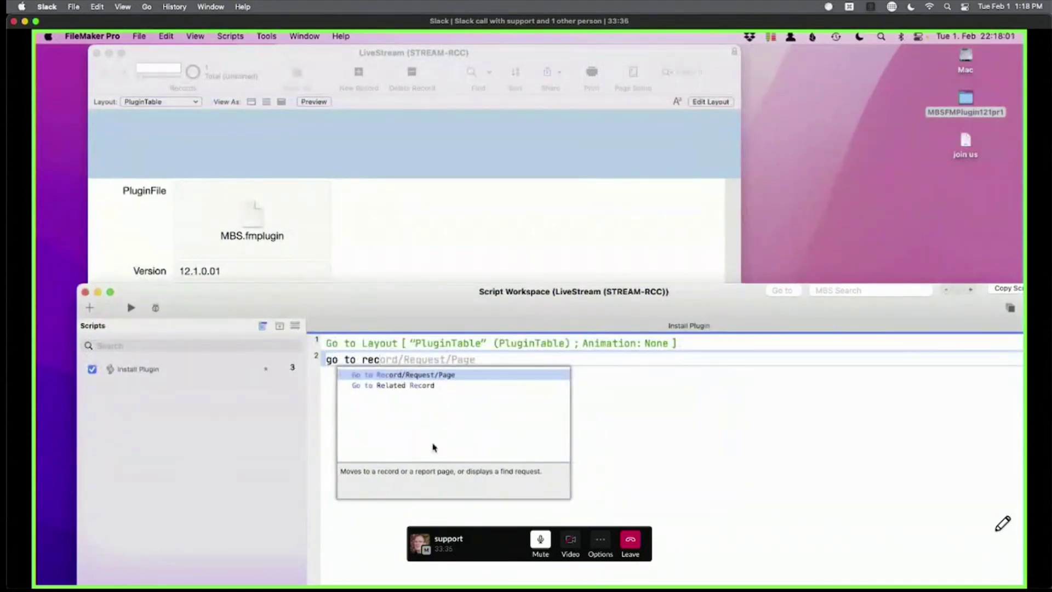
key("Return")
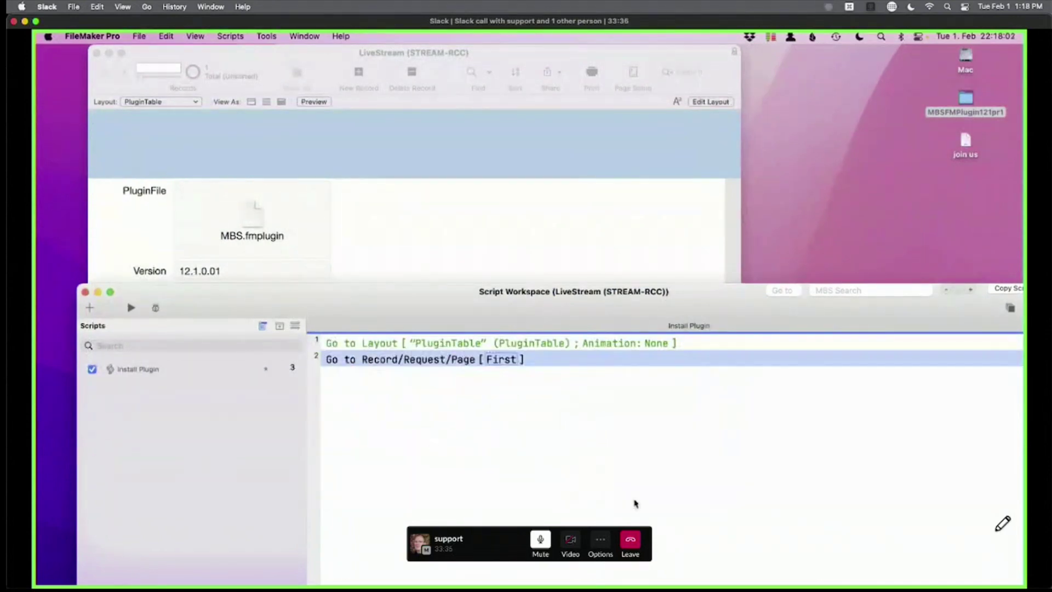
key("super+s")
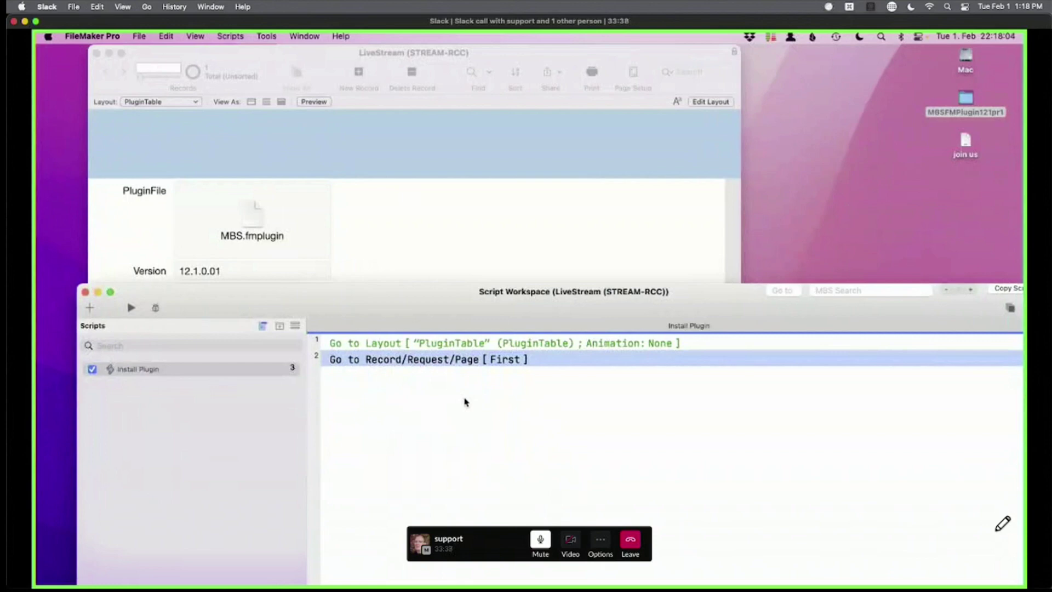
Add an Install Plug-In File step targeting PluginTable::PluginFile.
key("Return")
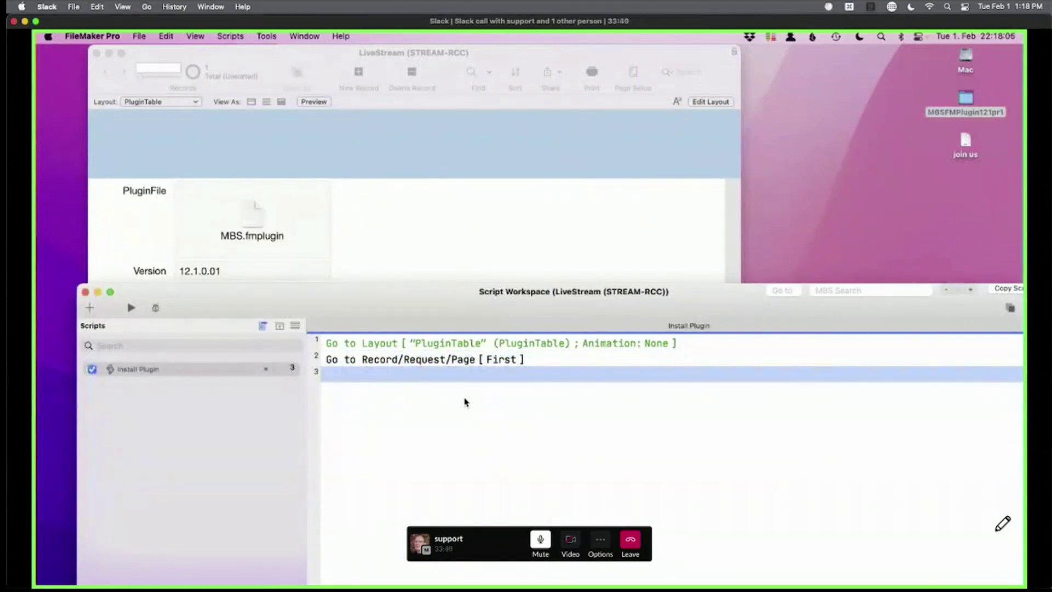
key("Return")
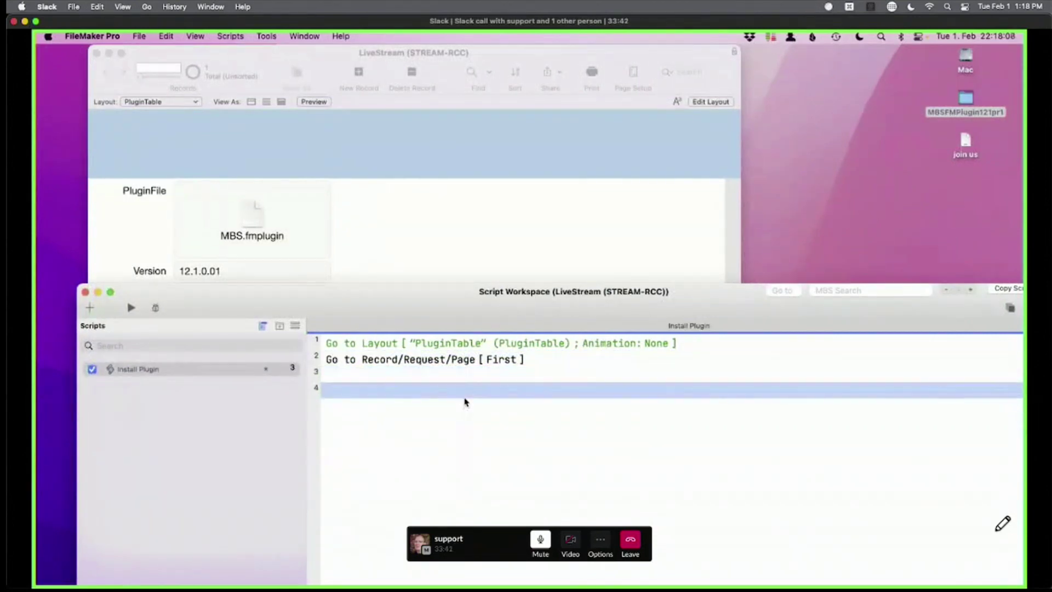
type("insta")
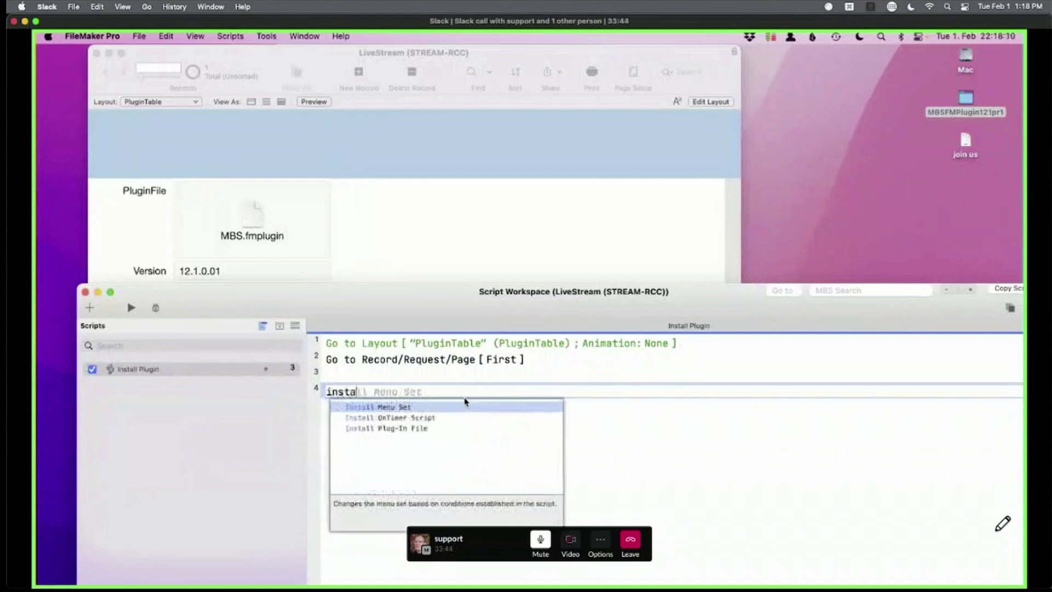
key("Down")
key("Down")
key("Return")
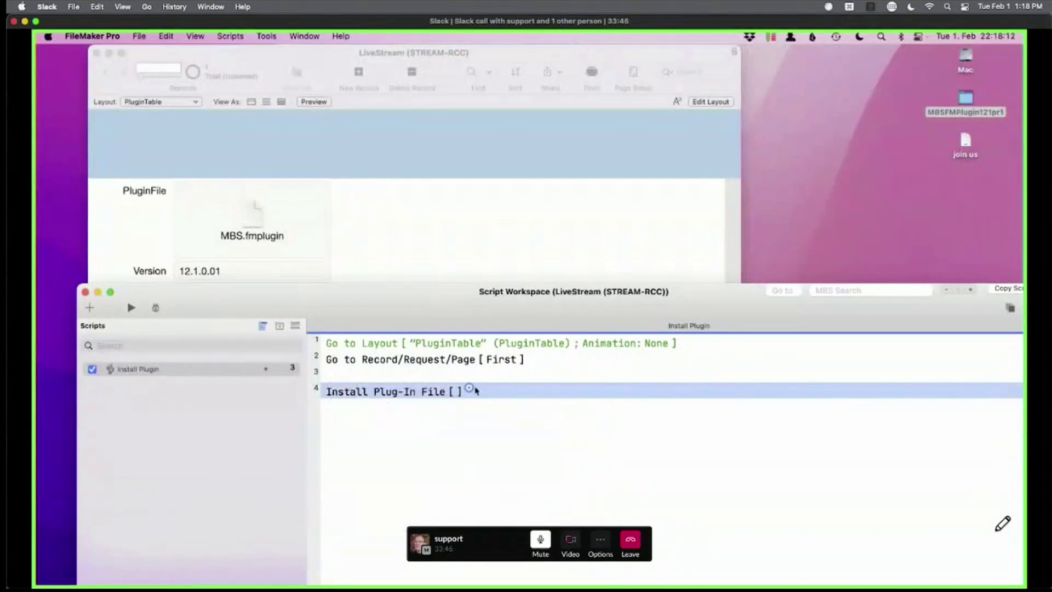
left_click(471, 388)
left_click(514, 415)
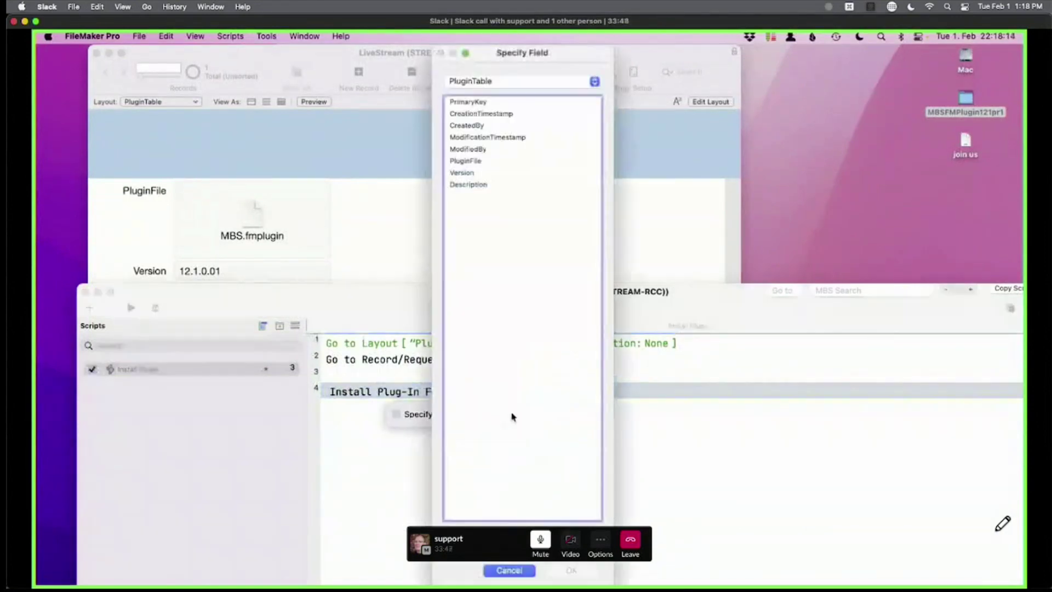
left_click(480, 163)
key("Return")
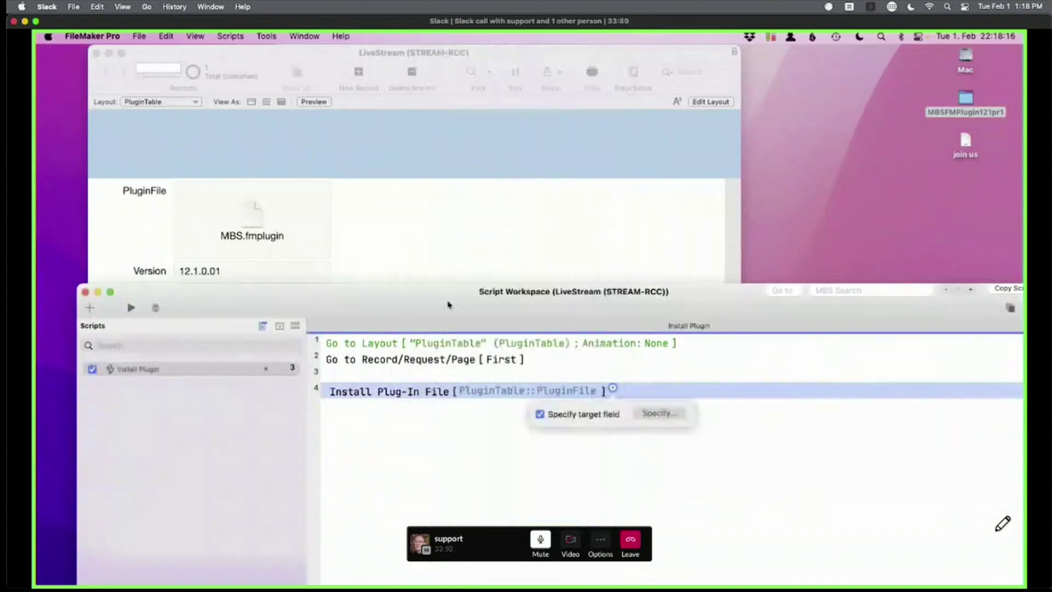
left_click(433, 390)
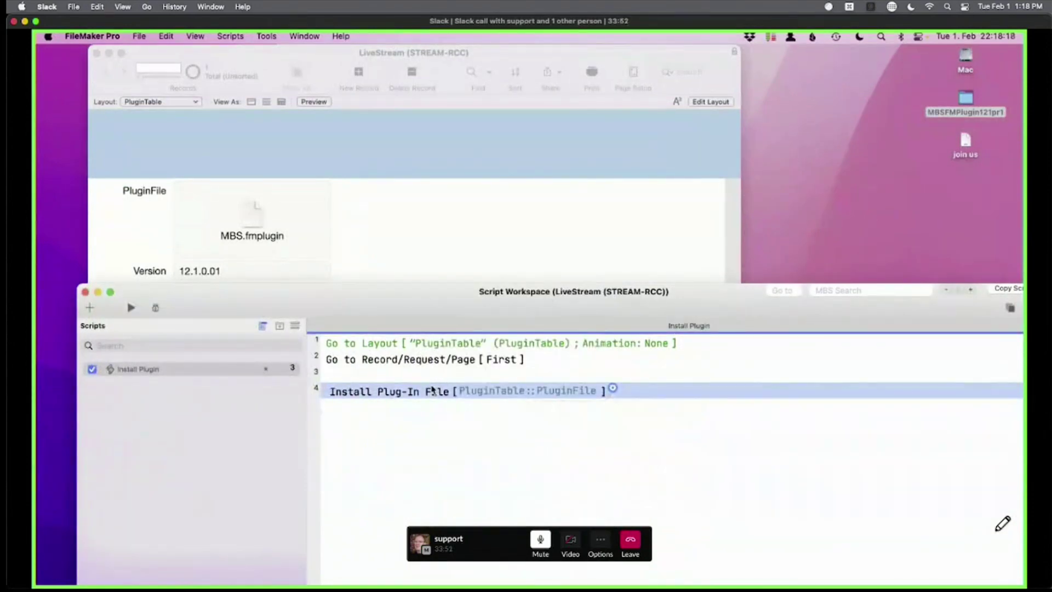
Insert an empty Set Variable step below the install step.
key("Return")
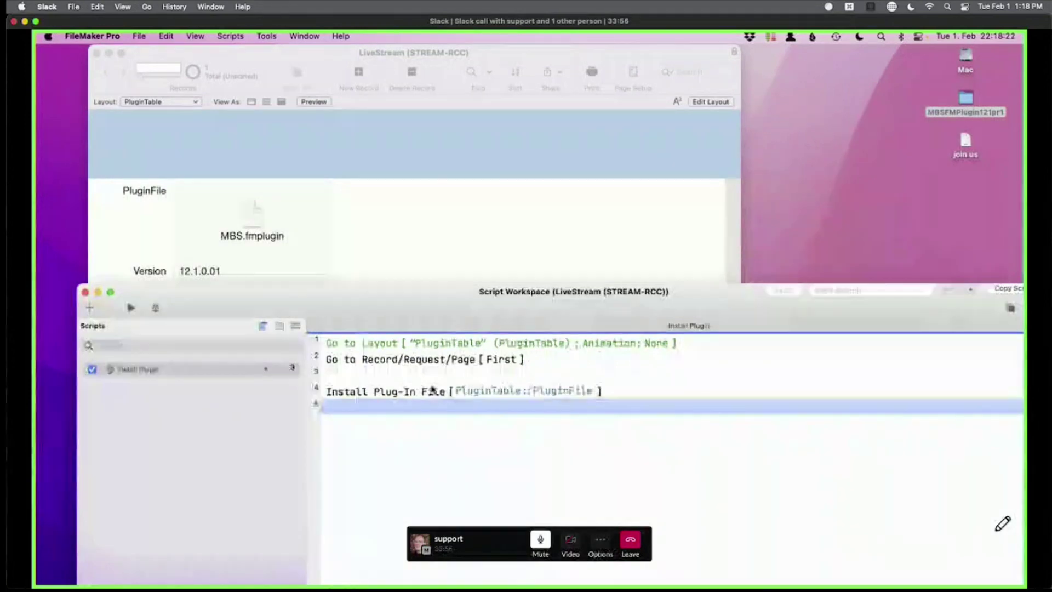
type("set va")
key("Return")
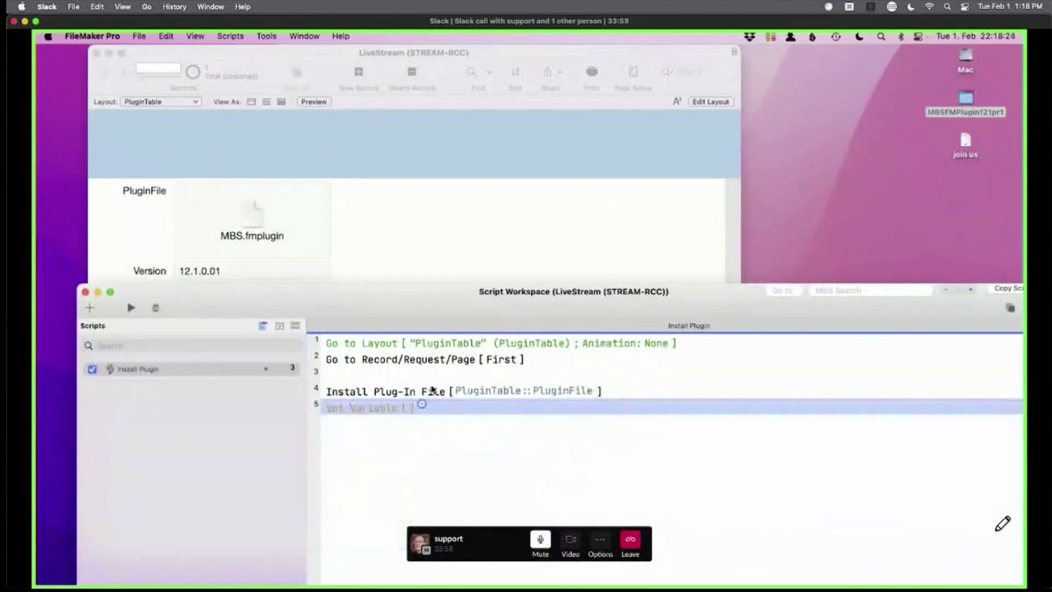
Set the variable $e to Get(LastError).
left_click(421, 405)
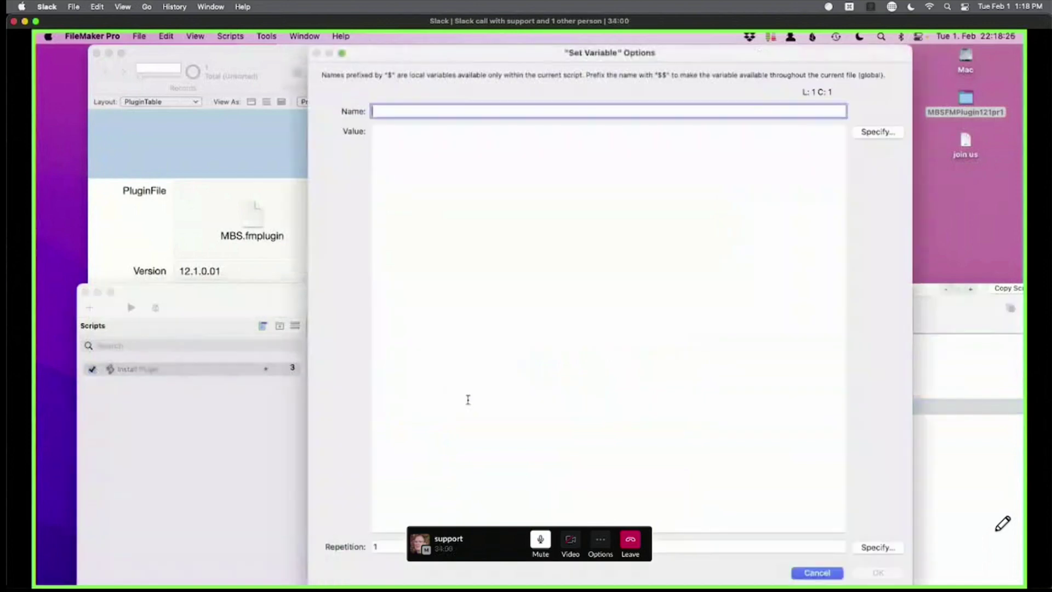
type("$e")
key("Tab")
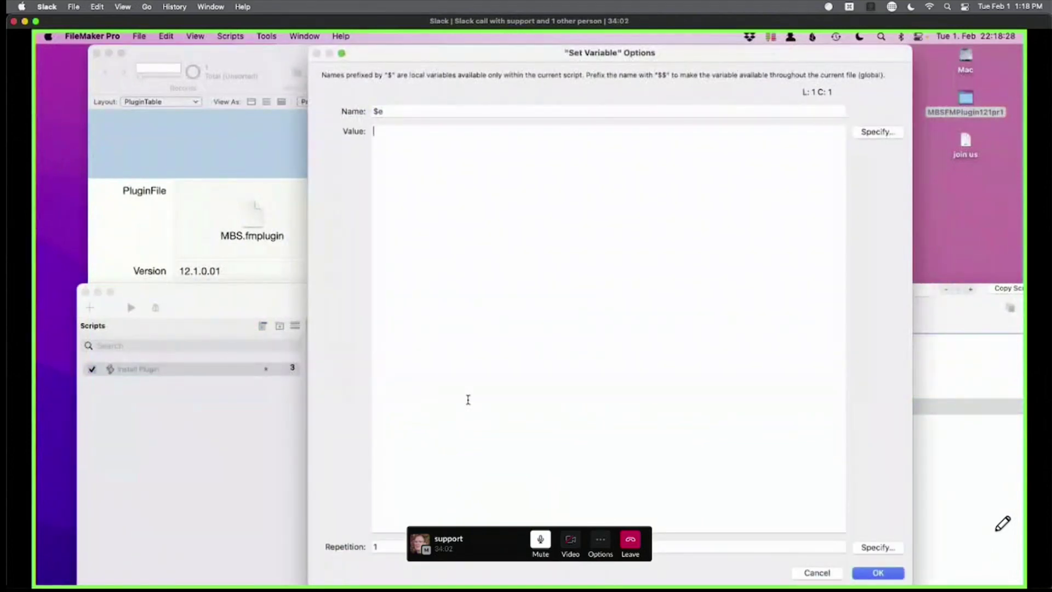
left_click(890, 133)
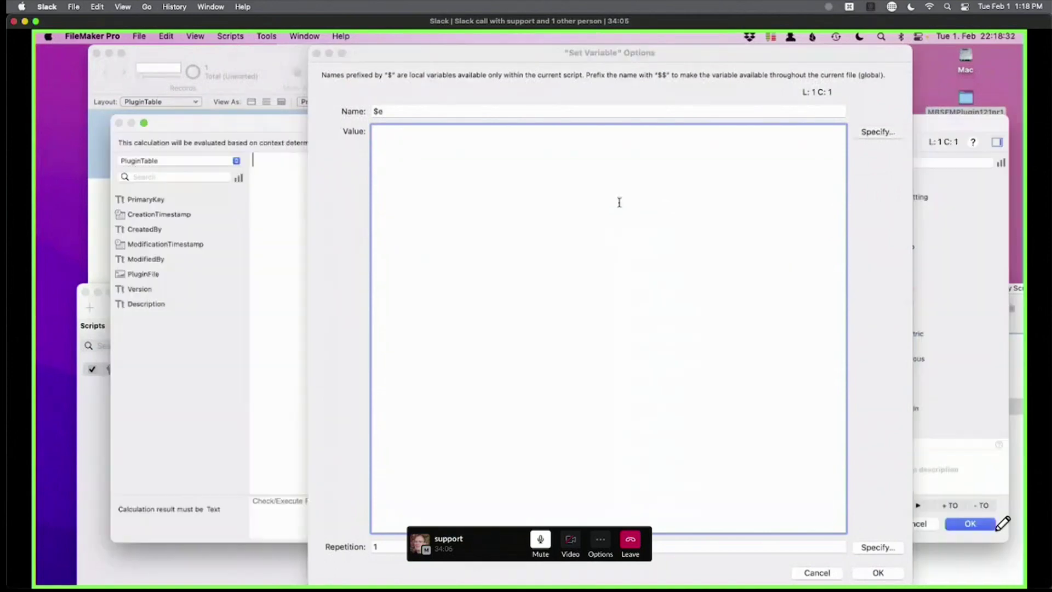
type("get(las")
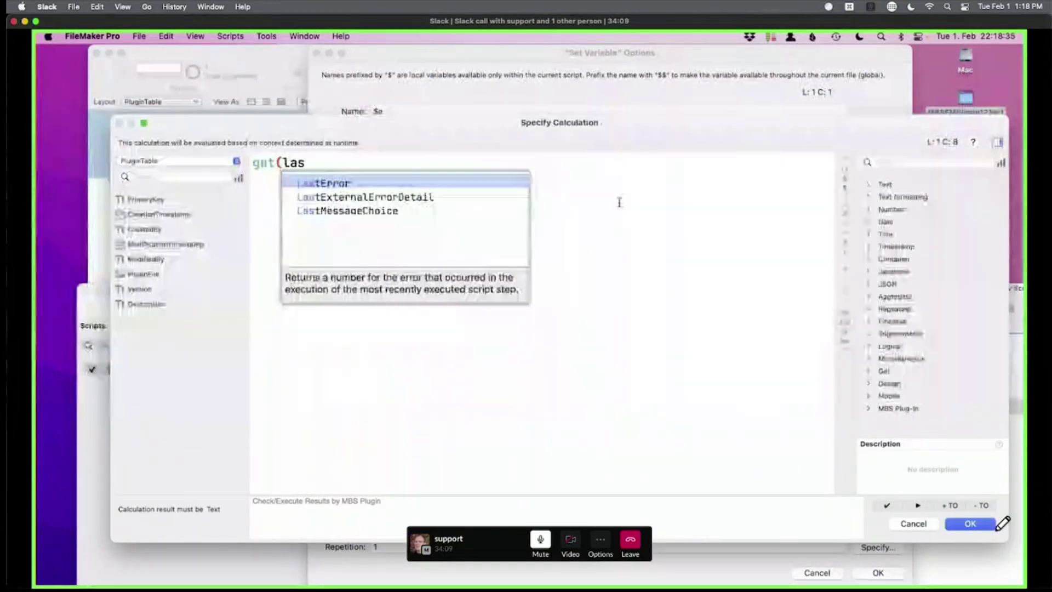
key("Return")
type(")")
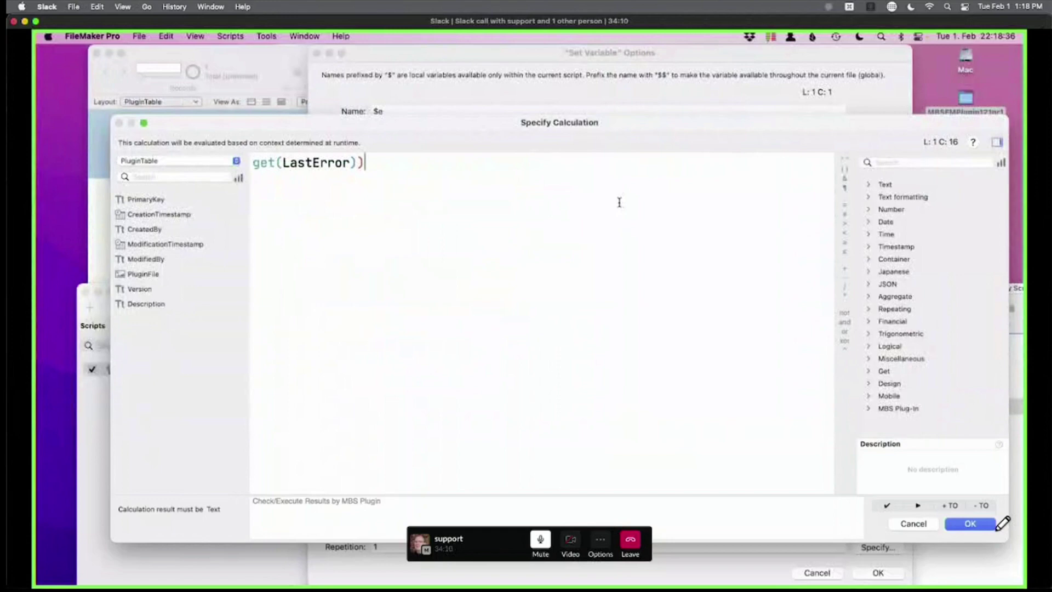
key("Return")
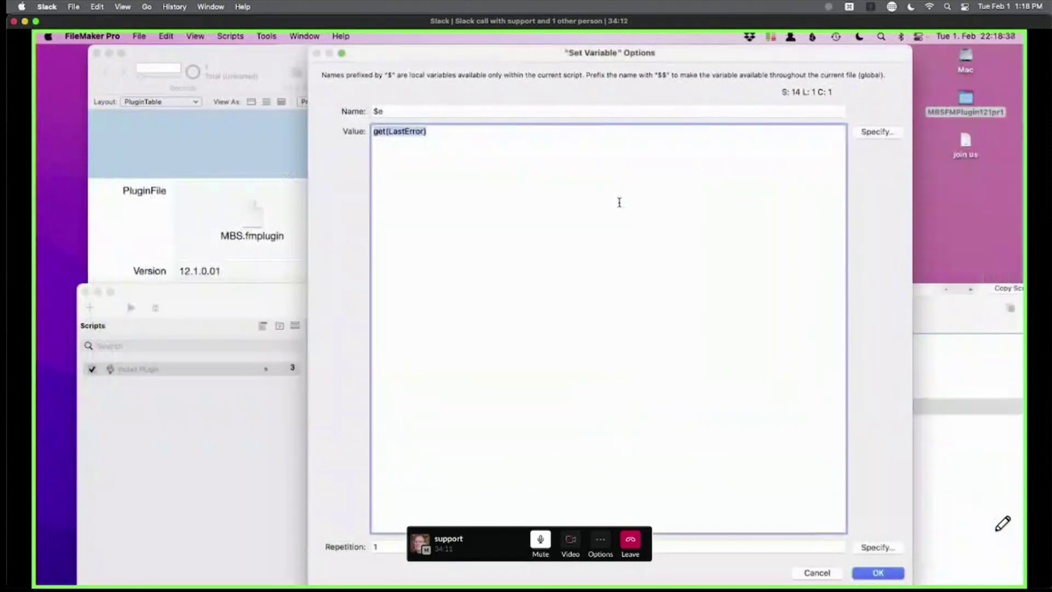
key("Return")
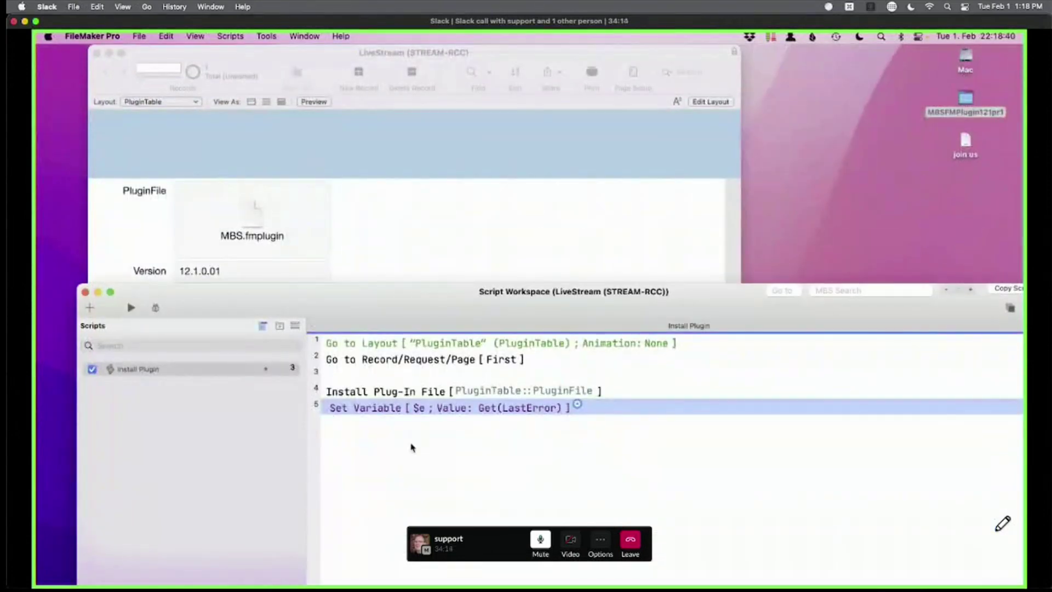
Duplicate the step as $m set to Get(LastExternalErrorDetail) and save the script.
key("super+d")
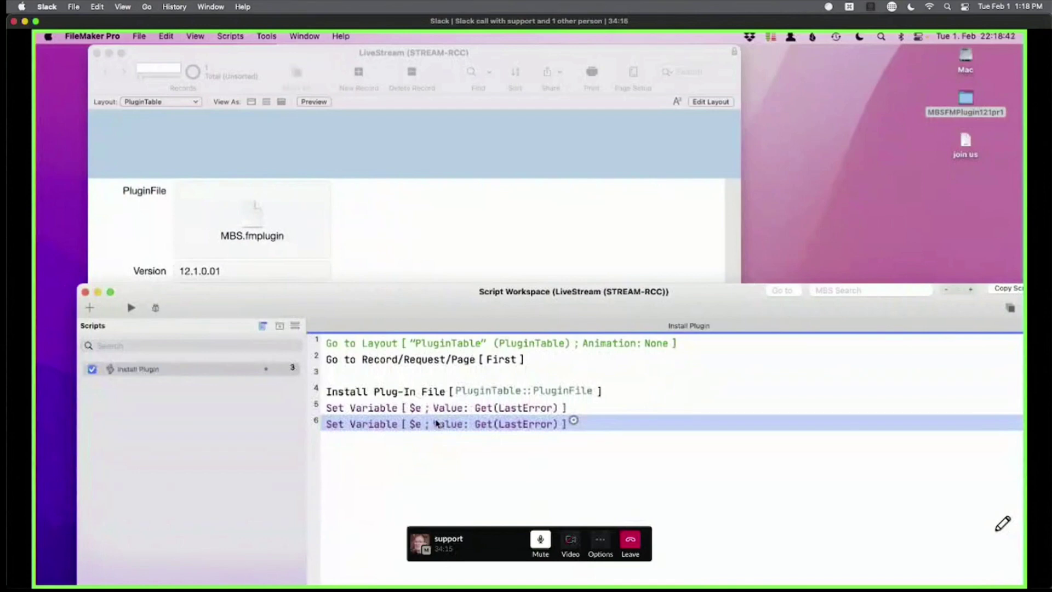
double_click(437, 423)
type("m")
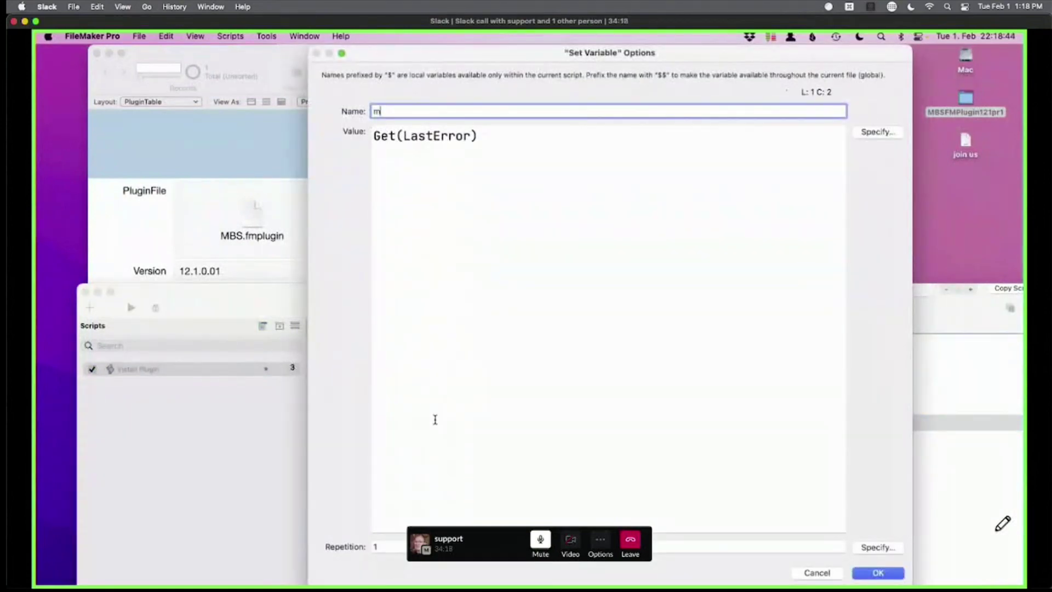
key("Tab")
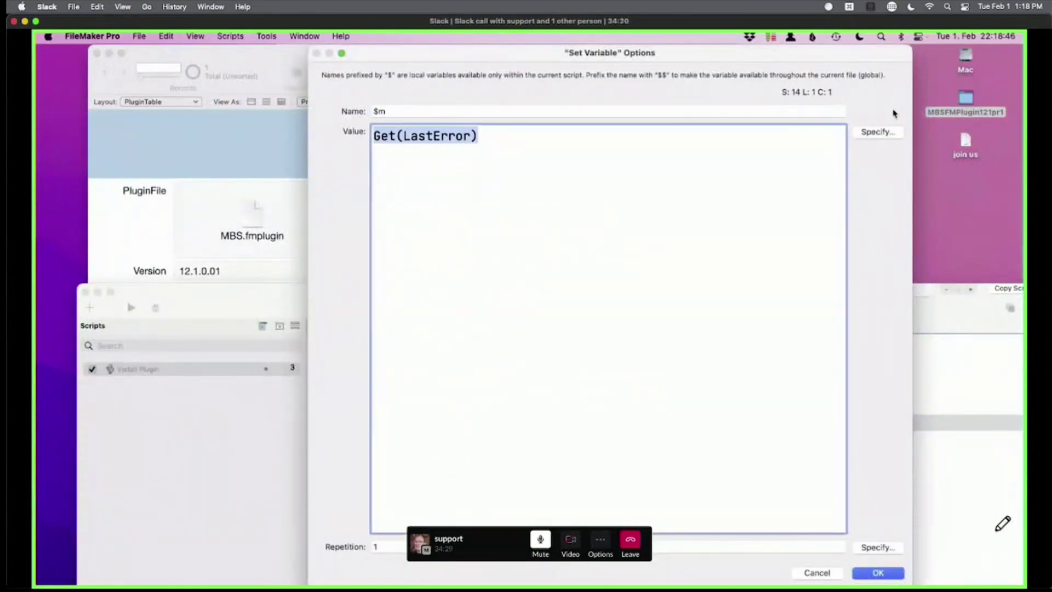
double_click(576, 258)
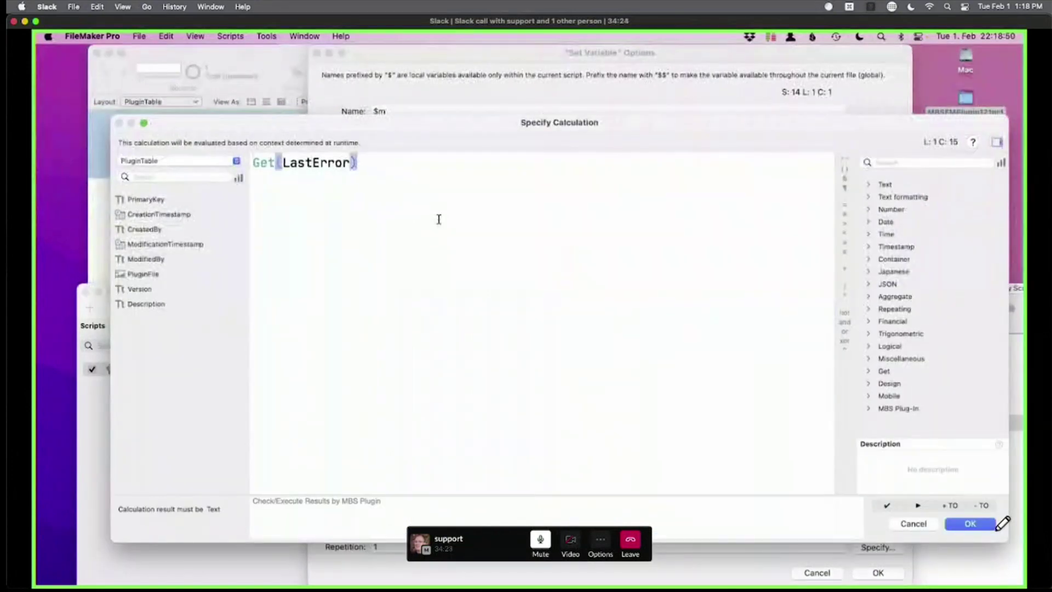
key("BackSpace")
key("BackSpace")
key("Escape")
key("BackSpace")
key("BackSpace")
key("BackSpace")
key("BackSpace")
key("BackSpace")
type("t")
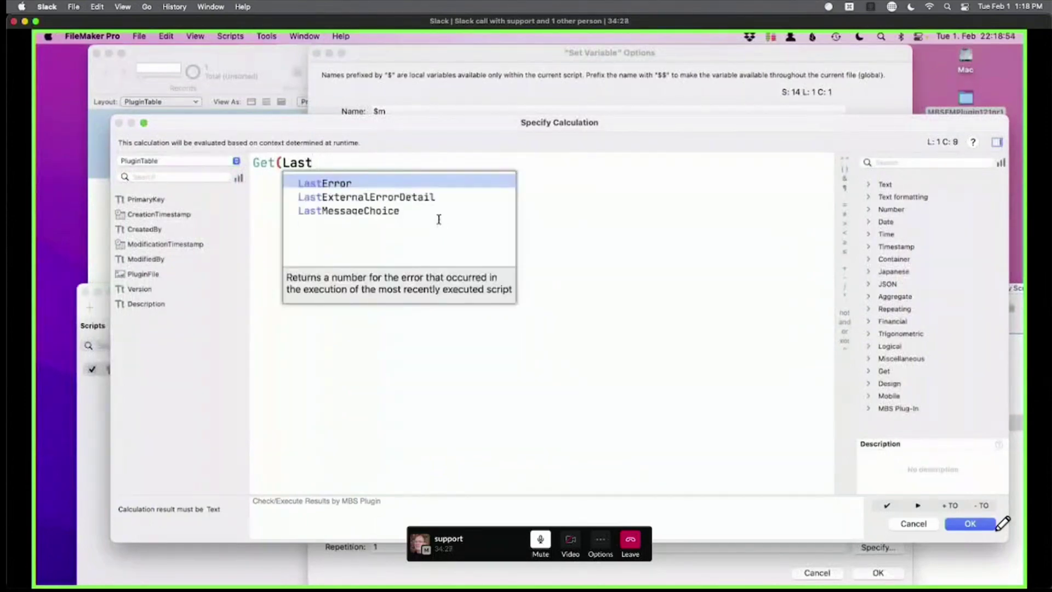
key("Down")
key("Return")
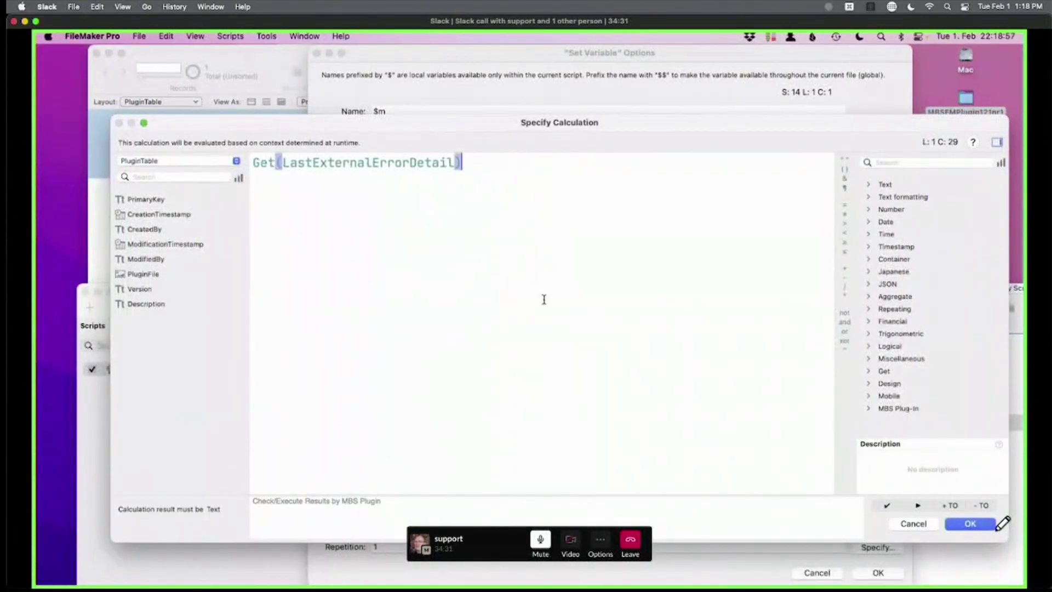
left_click(960, 525)
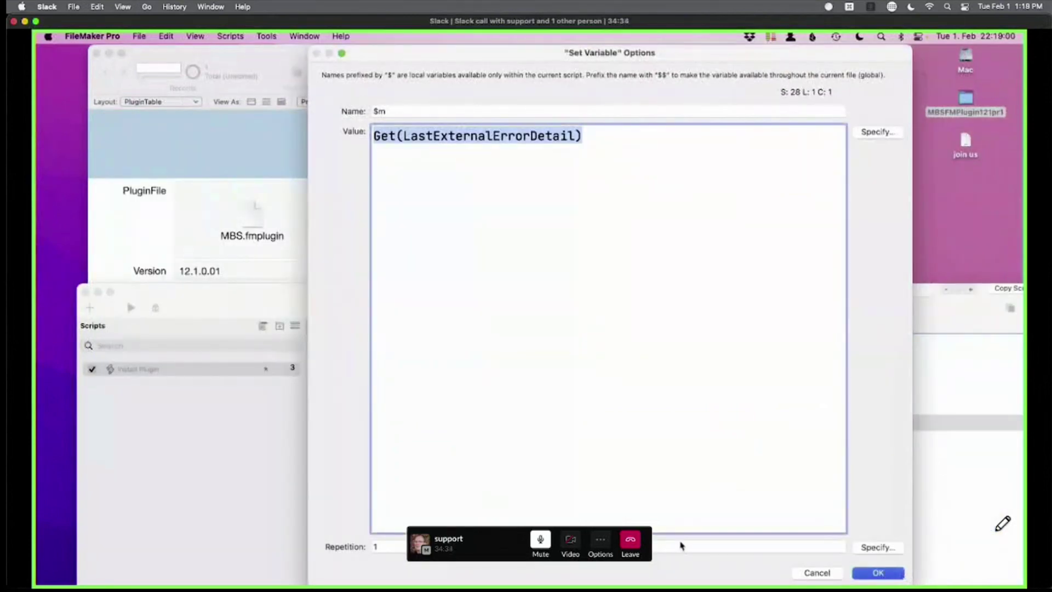
key("Return")
key("super+s")
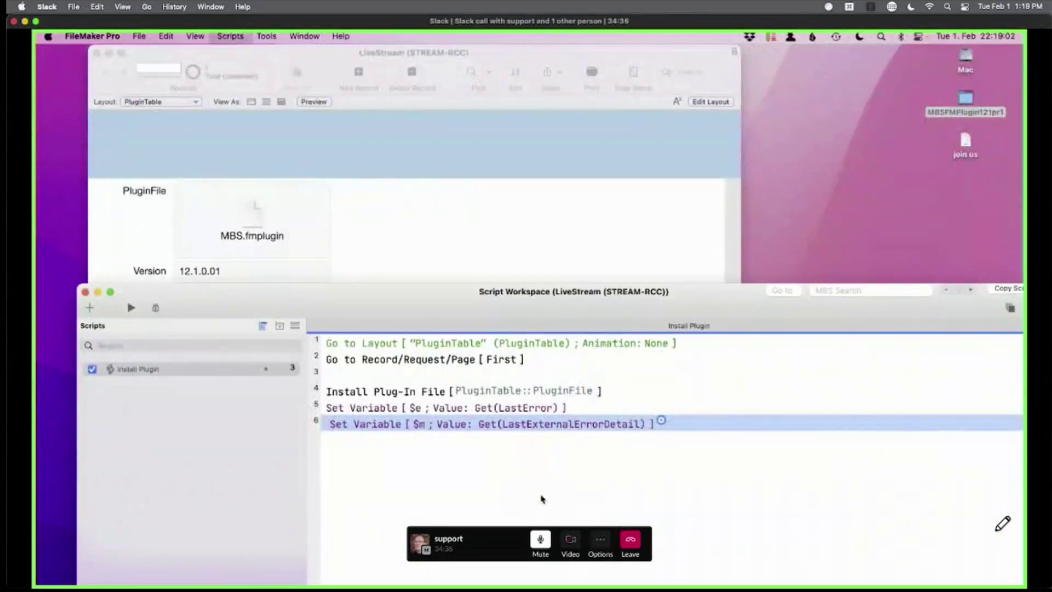
Add the first-line comment '# go to the layout' above Go to Layout and save.
left_click(433, 376)
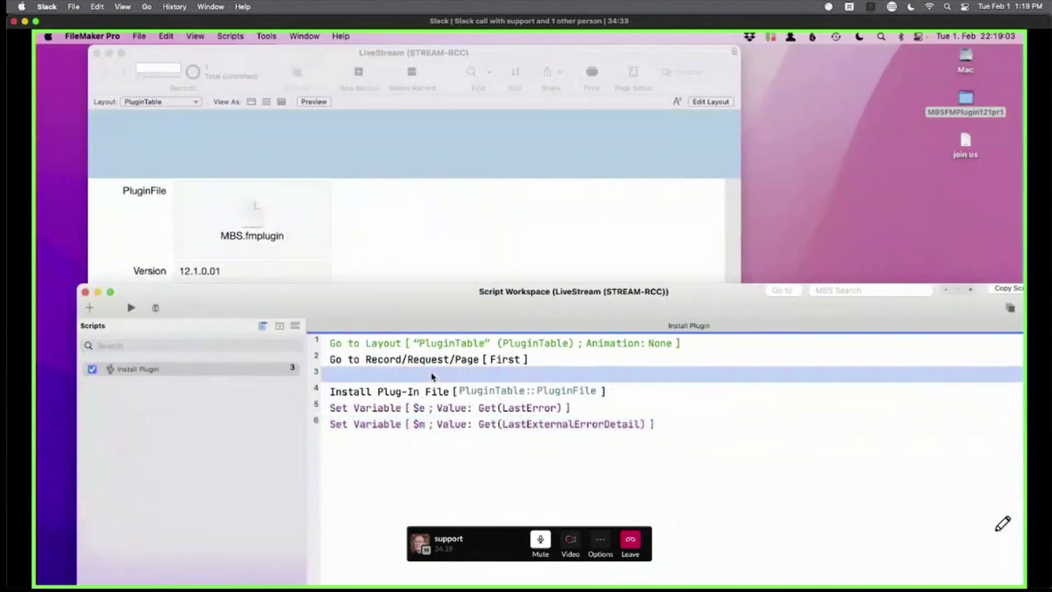
left_click(366, 346)
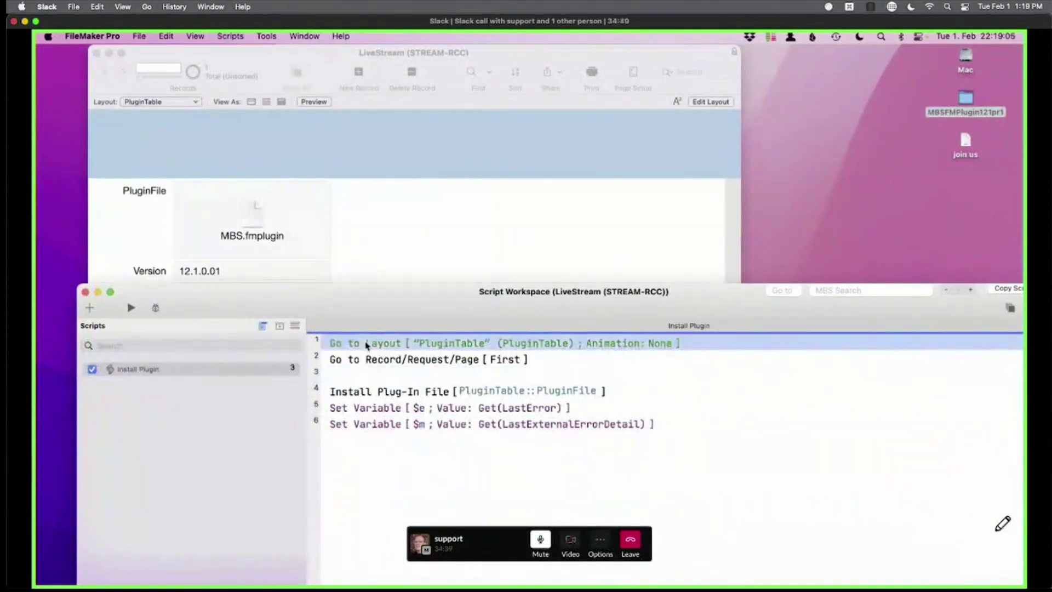
left_click_drag(366, 346, 378, 368)
left_click(362, 344)
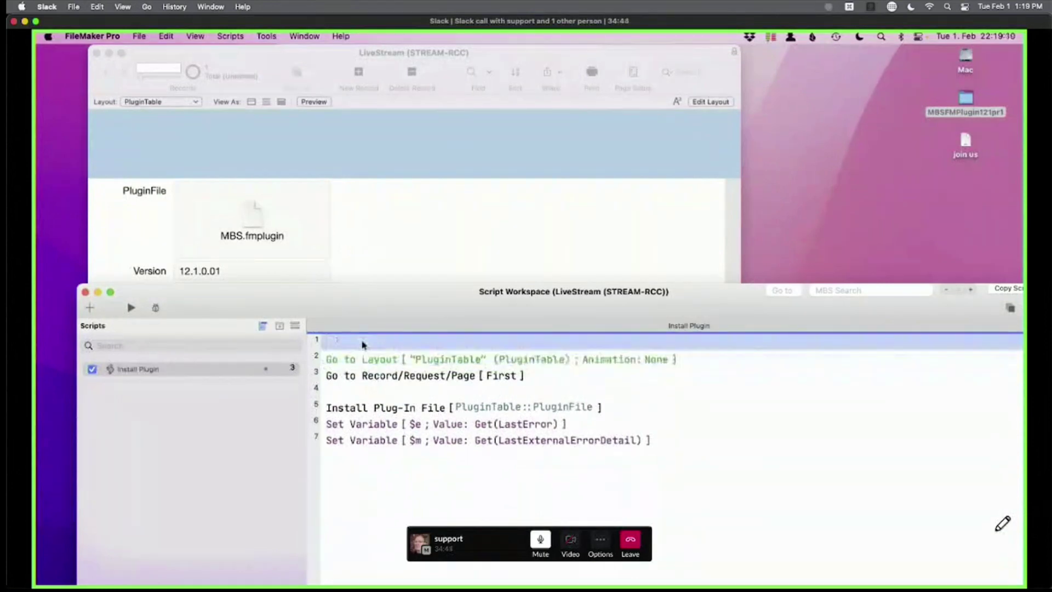
type("# ")
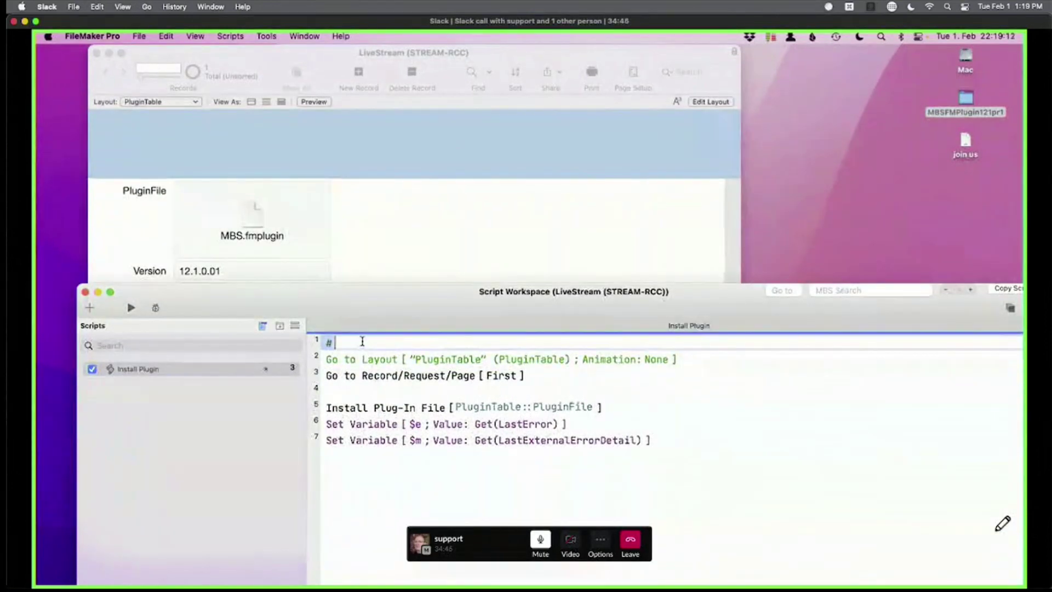
type("go to the layout")
key("Return")
key("super+s")
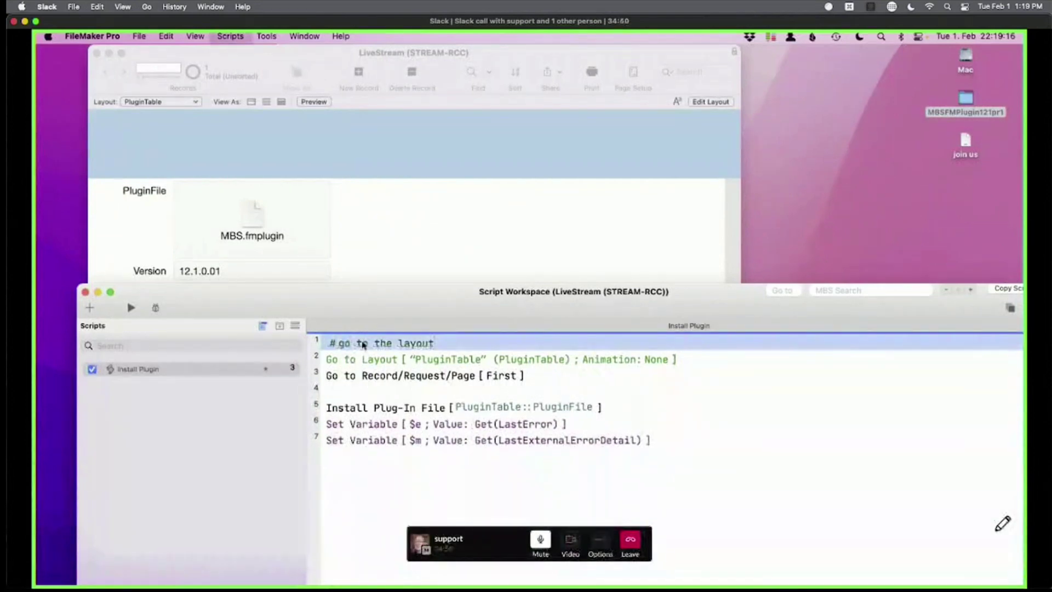
Add comments '# here maybe search the record for the plugin to install. Platform? Approved?' and '# installs it'.
left_click(364, 367)
key("Return")
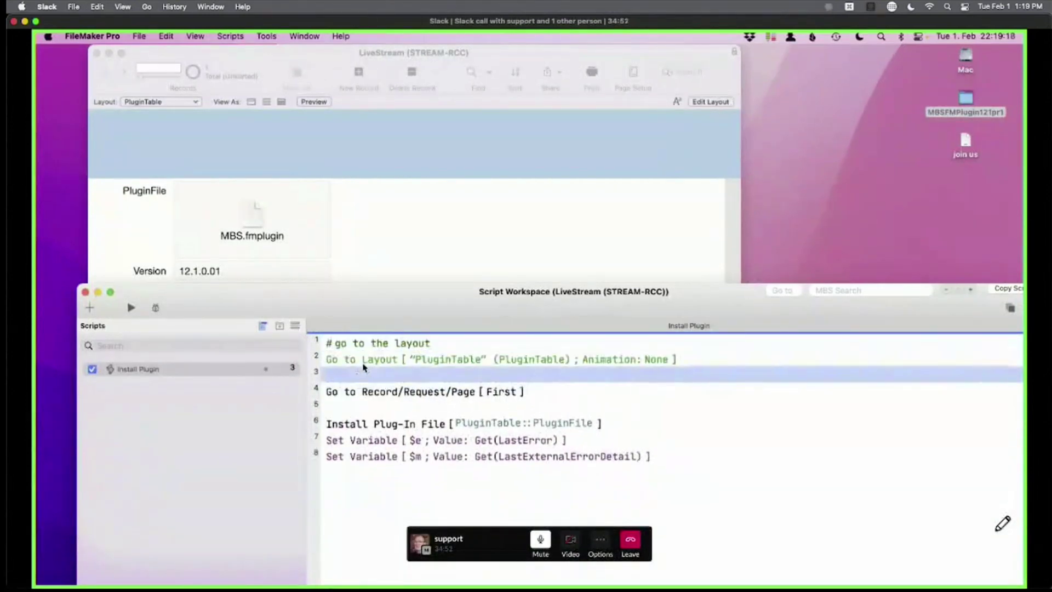
type("# here mayb")
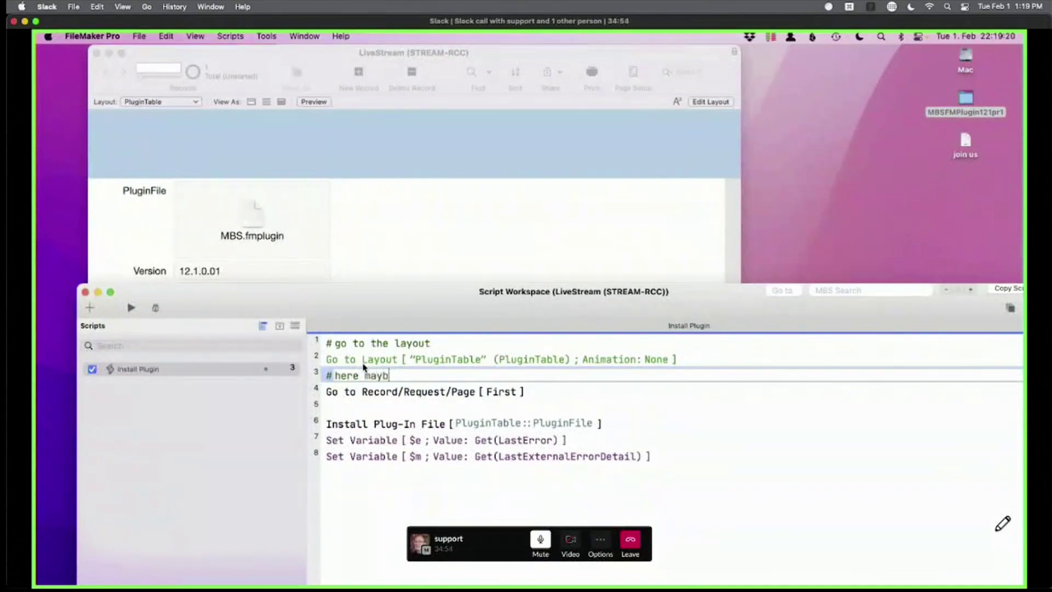
type("e search the record for the plugin to i")
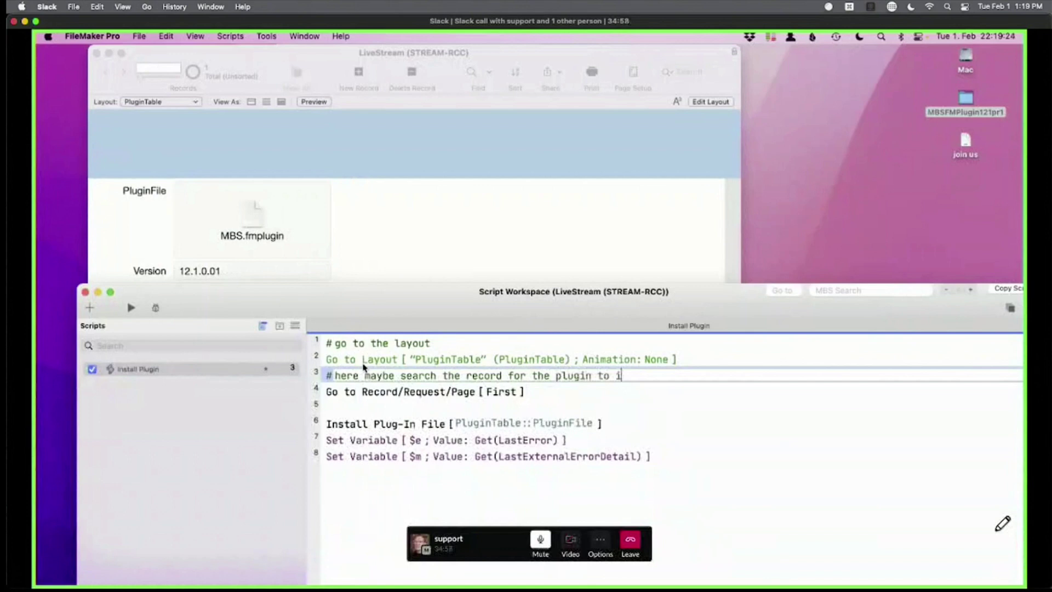
type("nstall. Platform?")
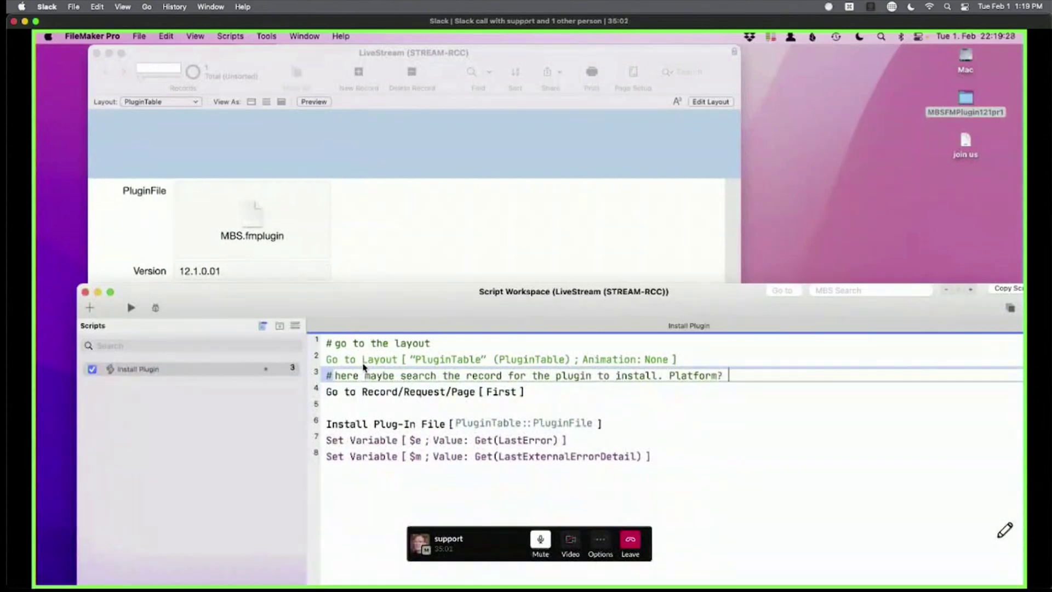
type(" Approved?")
key("super+s")
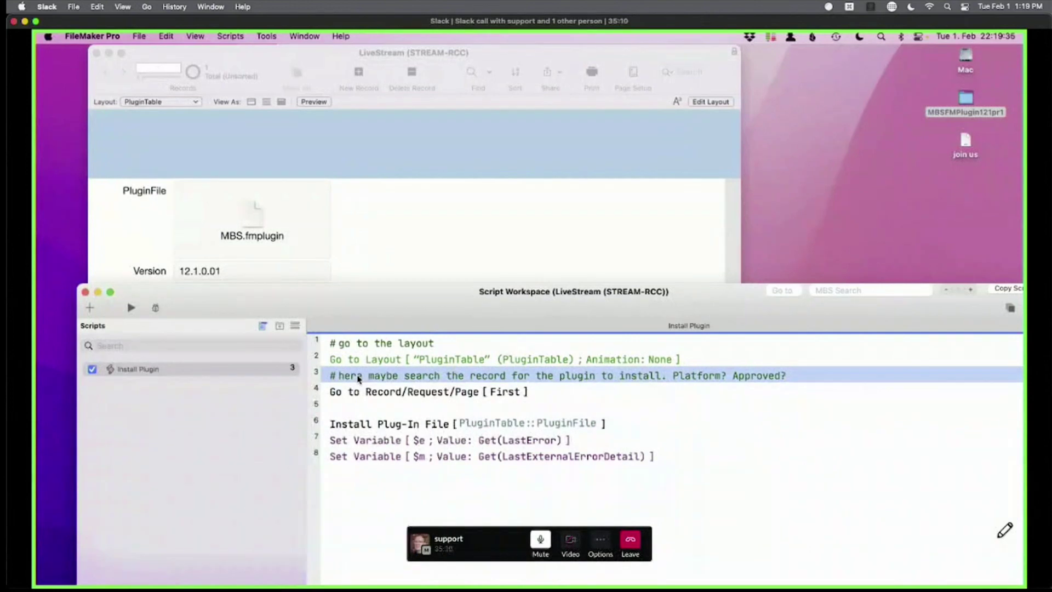
left_click(367, 410)
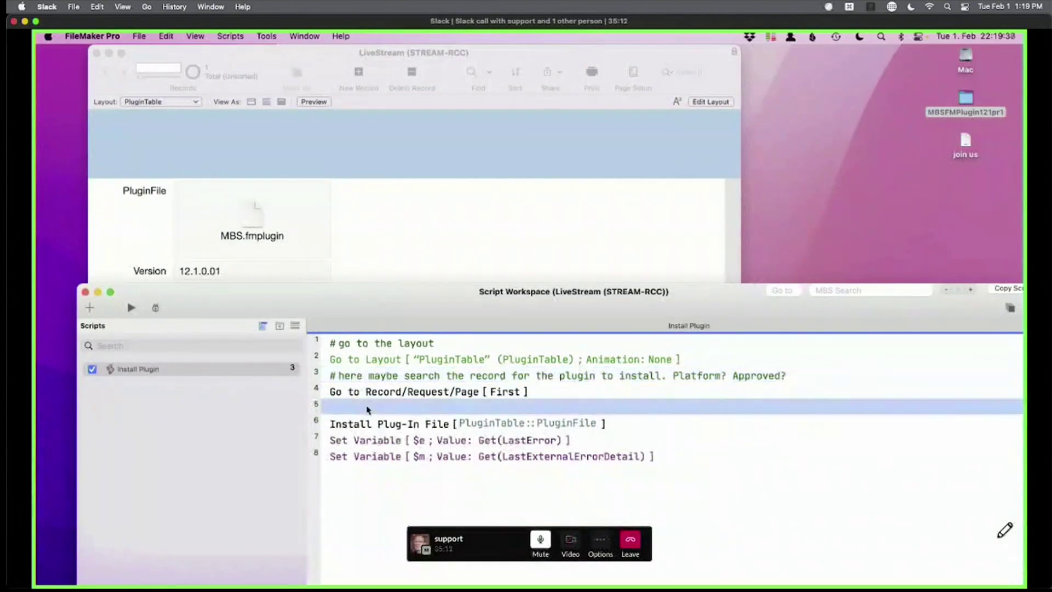
type("# i")
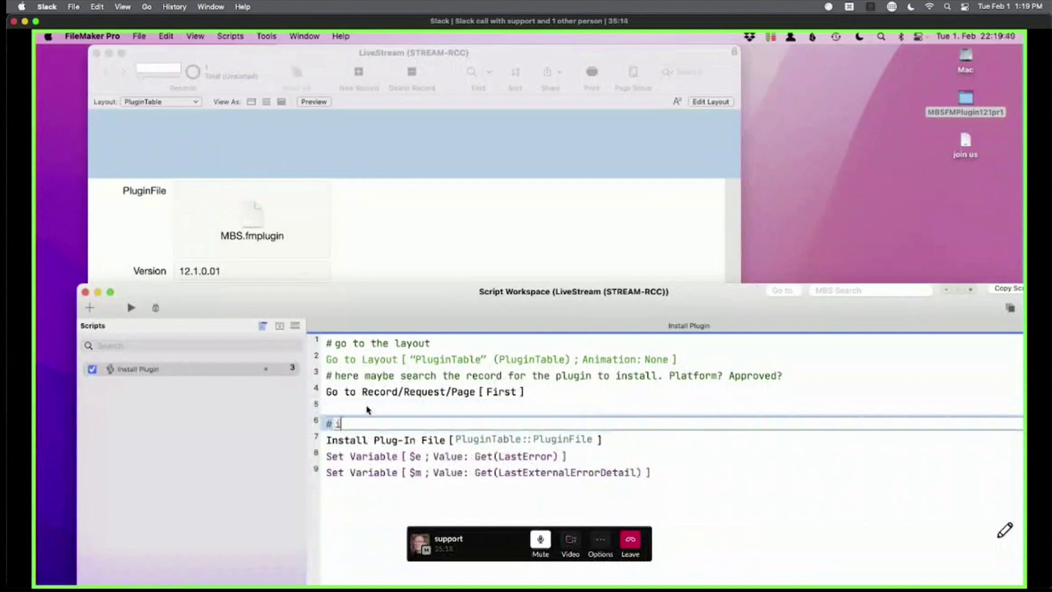
type("nstalls it")
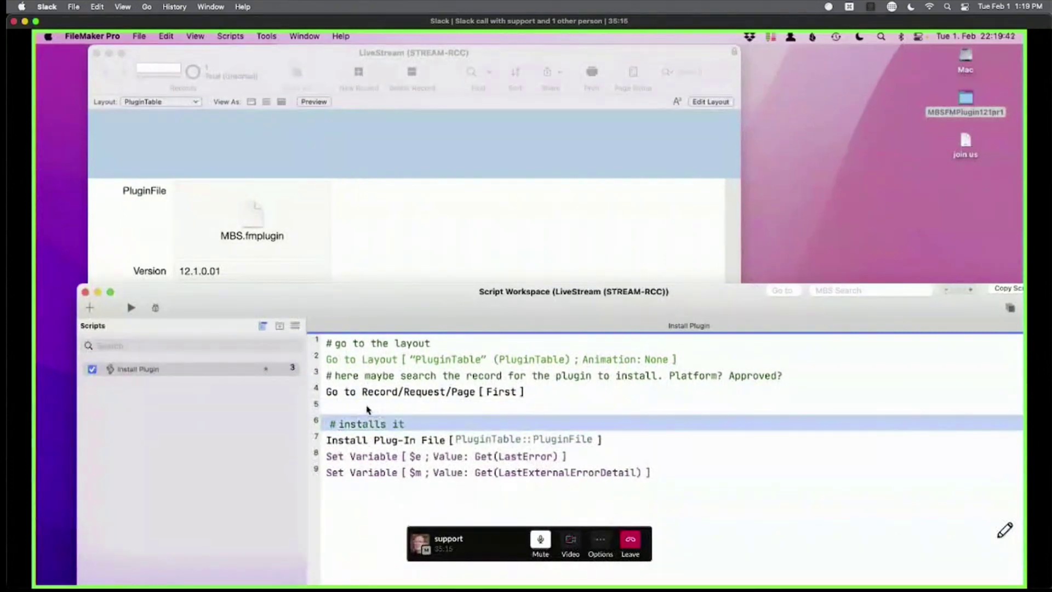
Save the Install Plugin script and add two empty lines after the error detail step.
key("super+s")
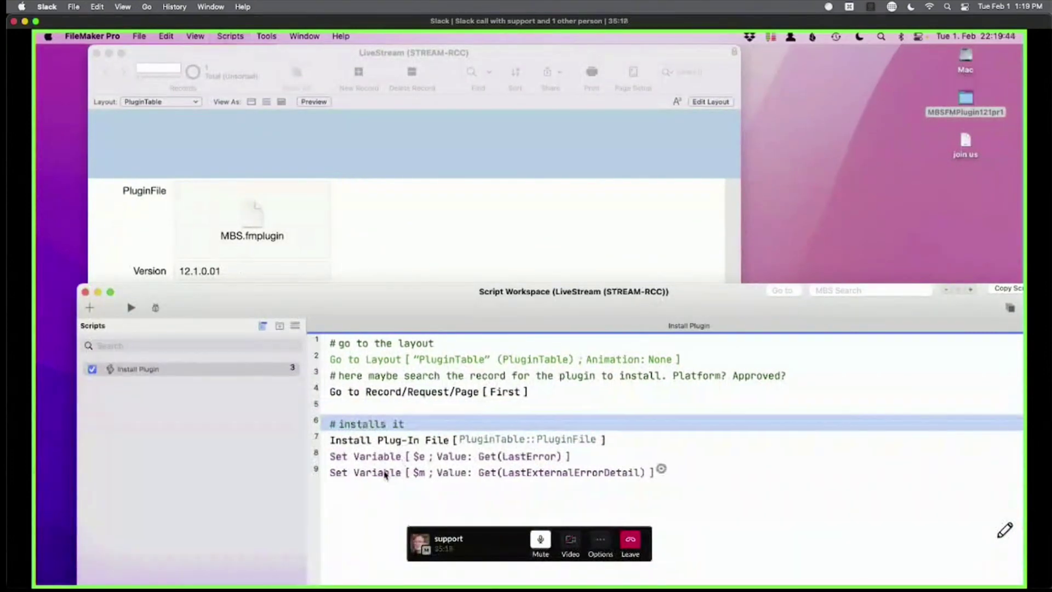
left_click(385, 474)
key("Return")
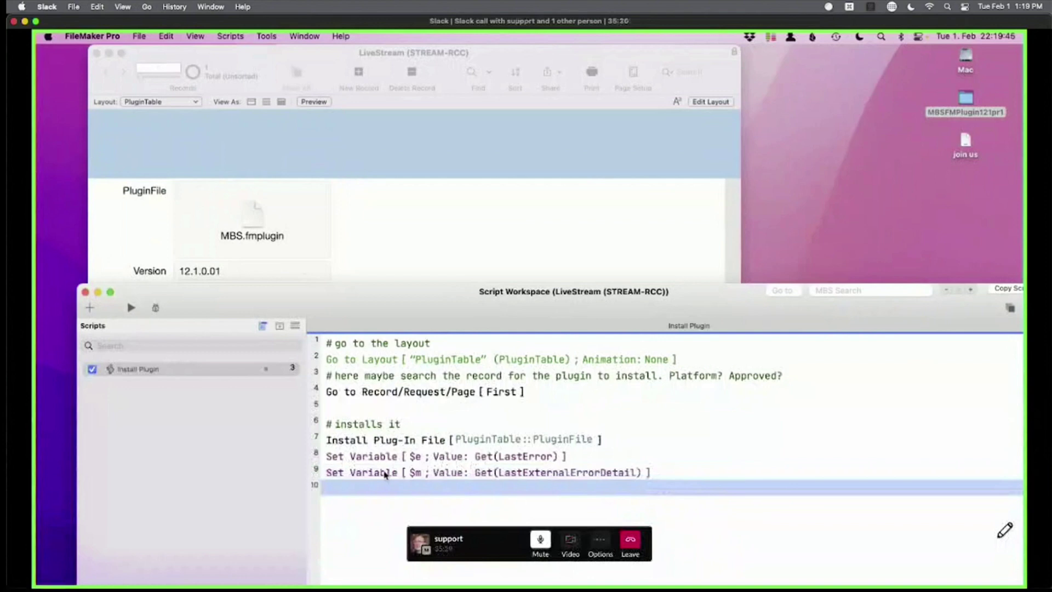
key("Return")
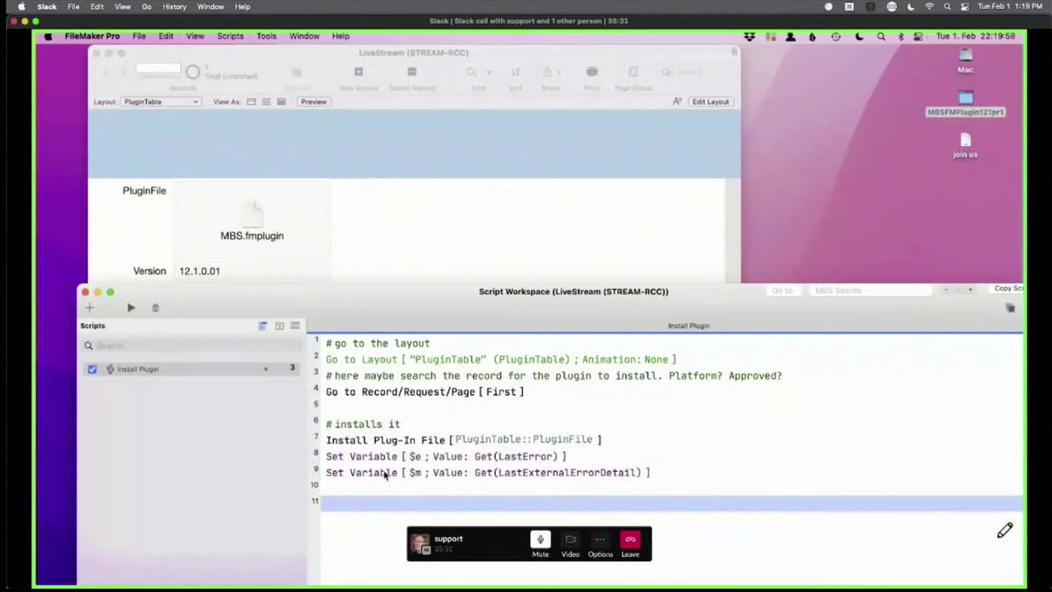
Insert an If step with condition $e = 0 and start a Show Custom Dialog step inside it.
type("if")
key("Return")
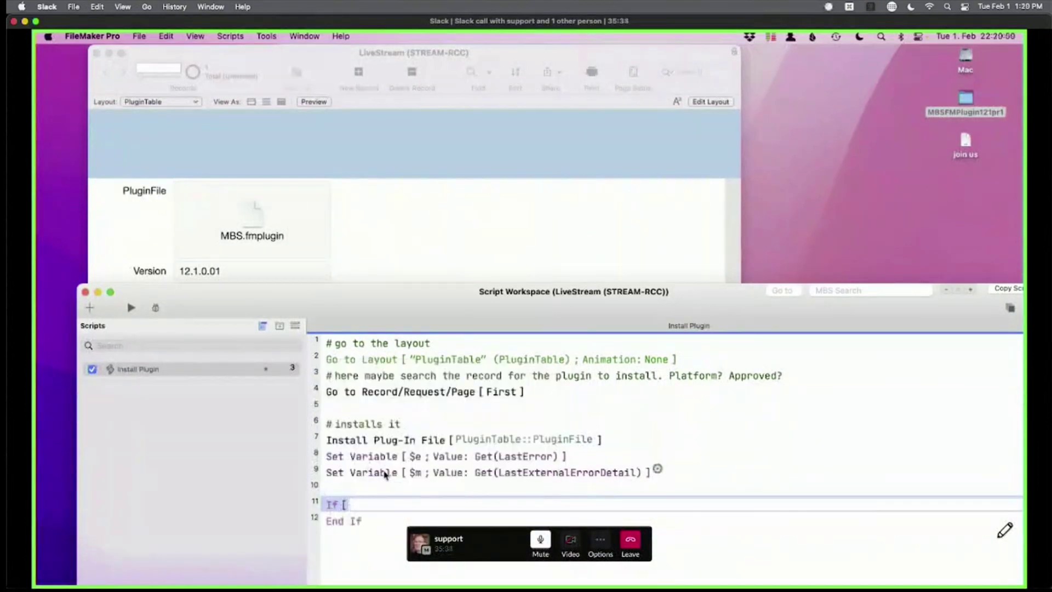
type("$e = 0")
key("Return")
key("Return")
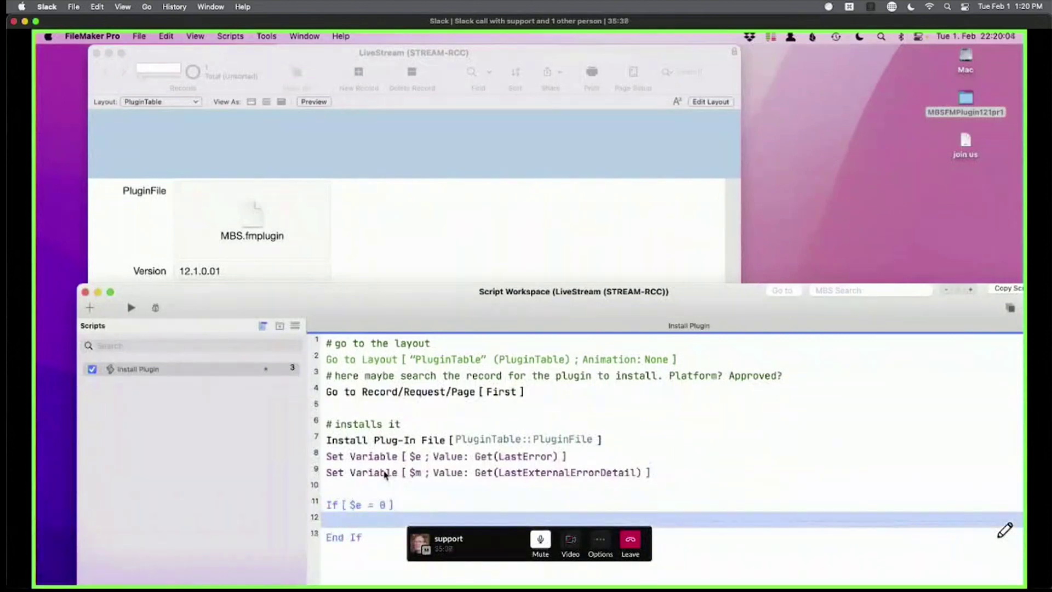
type("show")
key("Return")
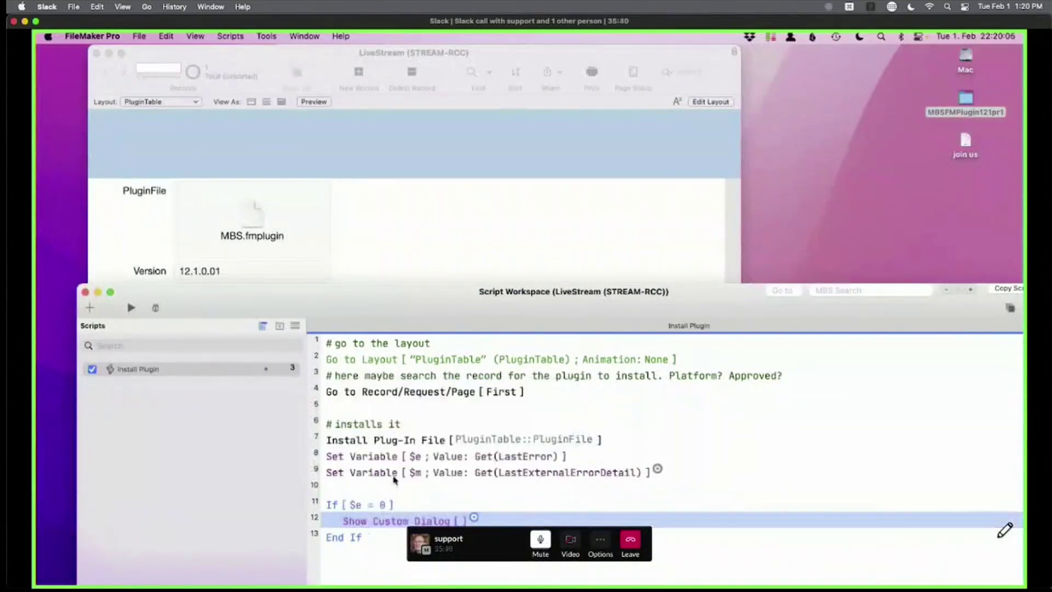
Title the first custom dialog "Success" and remove its Cancel button.
double_click(464, 519)
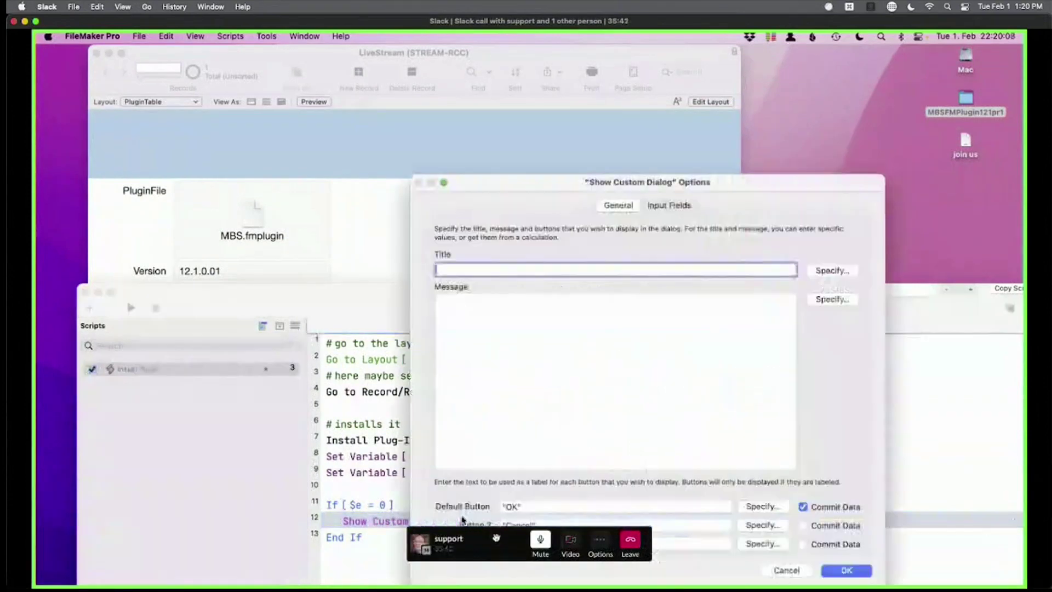
type("\"Success")
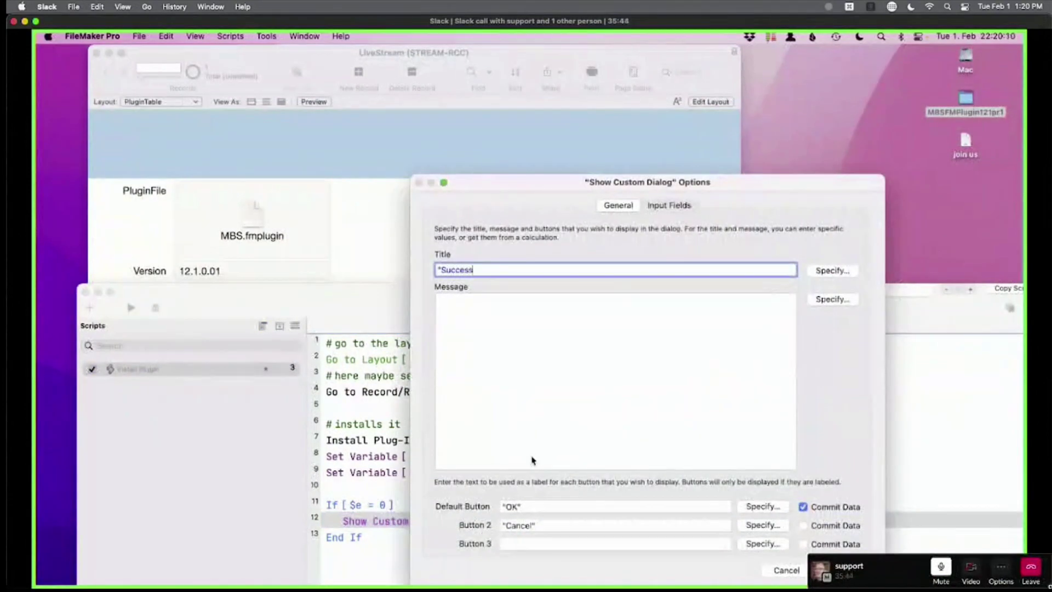
type("\"")
key("Tab")
key("Tab")
key("Tab")
key("BackSpace")
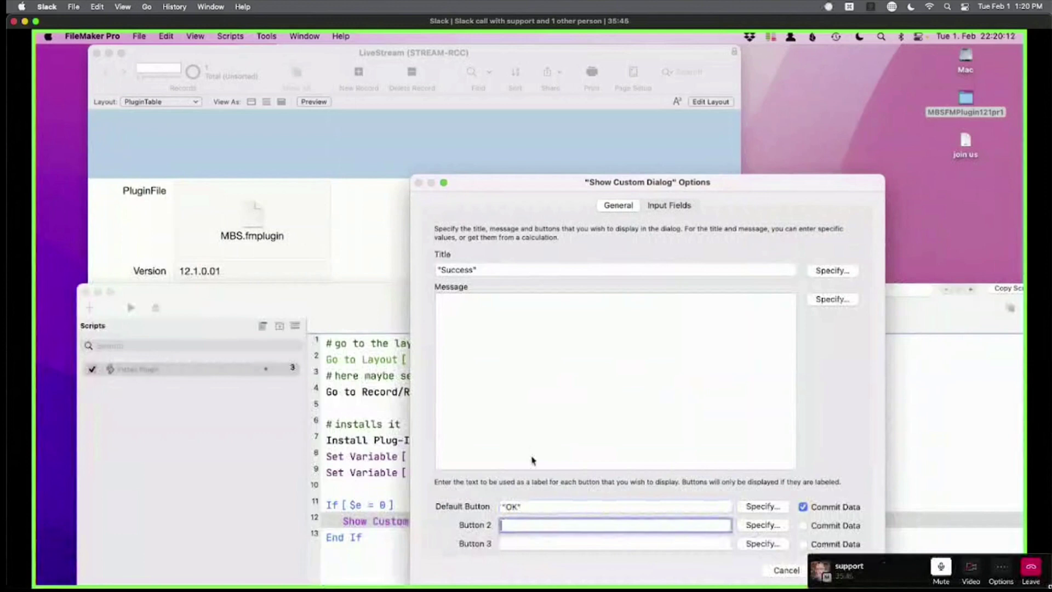
key("Return")
Add an Else step followed by a second Show Custom Dialog step.
type("else")
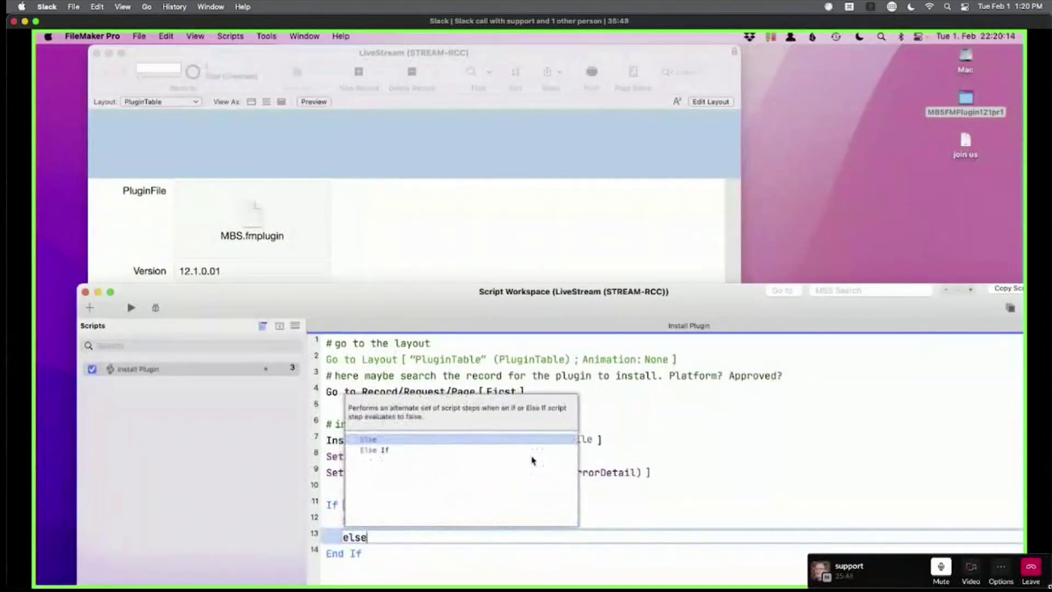
key("Return")
key("Return")
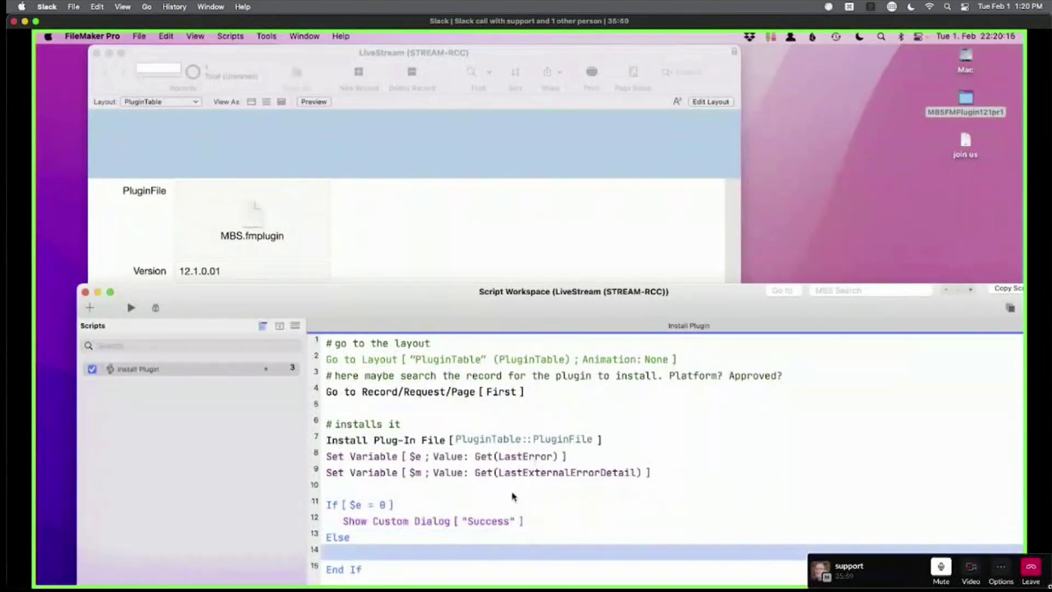
type("show cus")
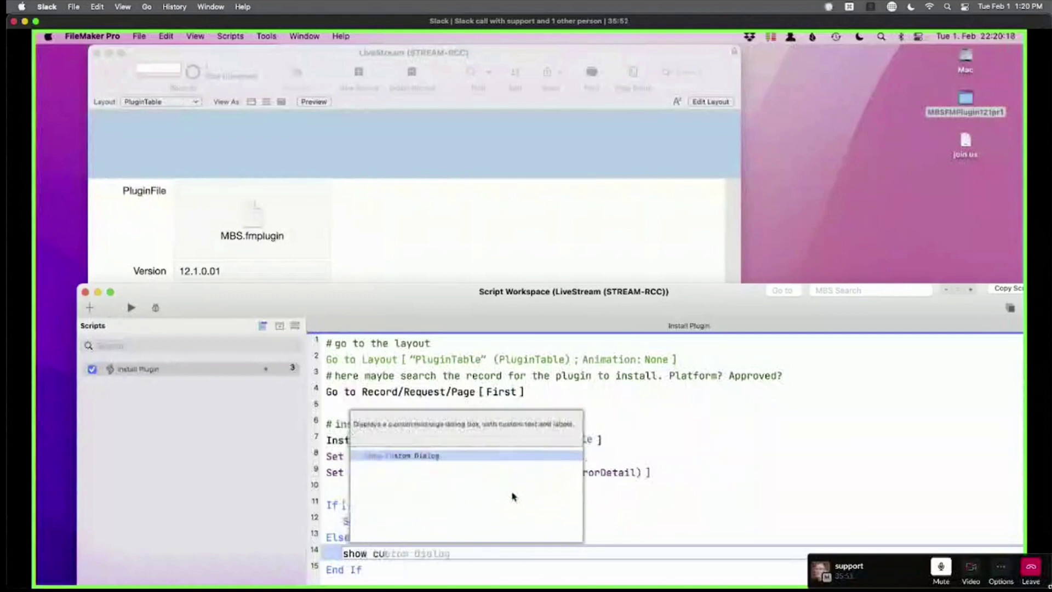
key("Return")
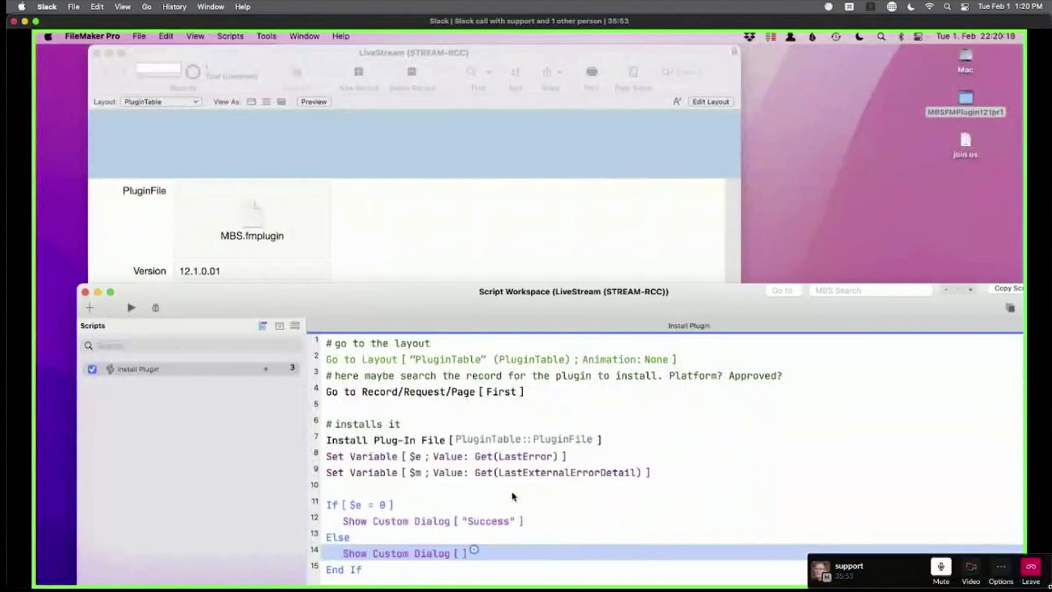
Title the second dialog "Trouble" with message $e & ": " & $m and no Cancel button.
left_click(473, 550)
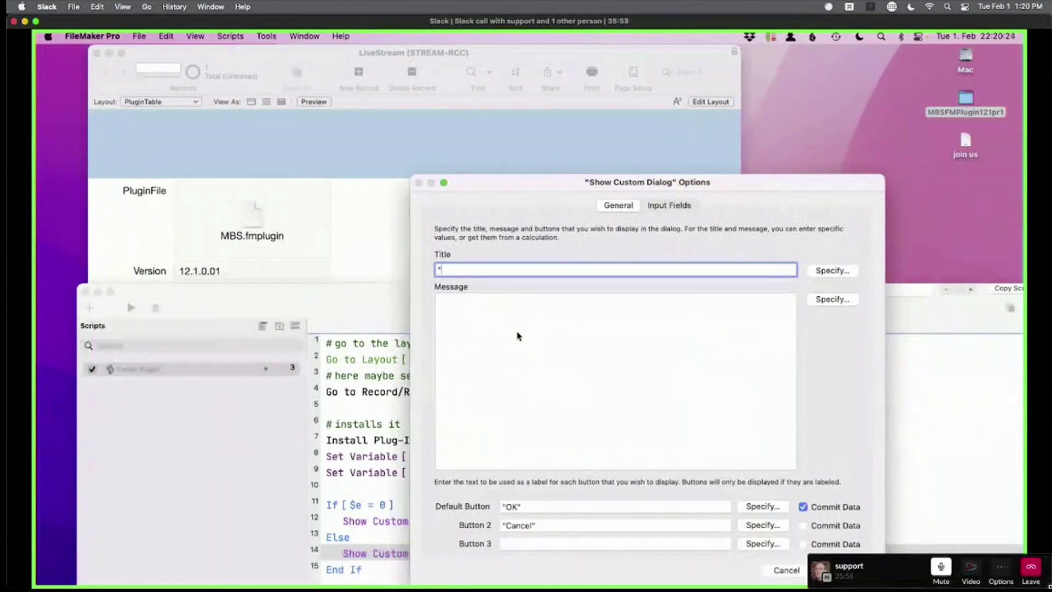
type("\"Trouble")
left_click(518, 333)
type("$e")
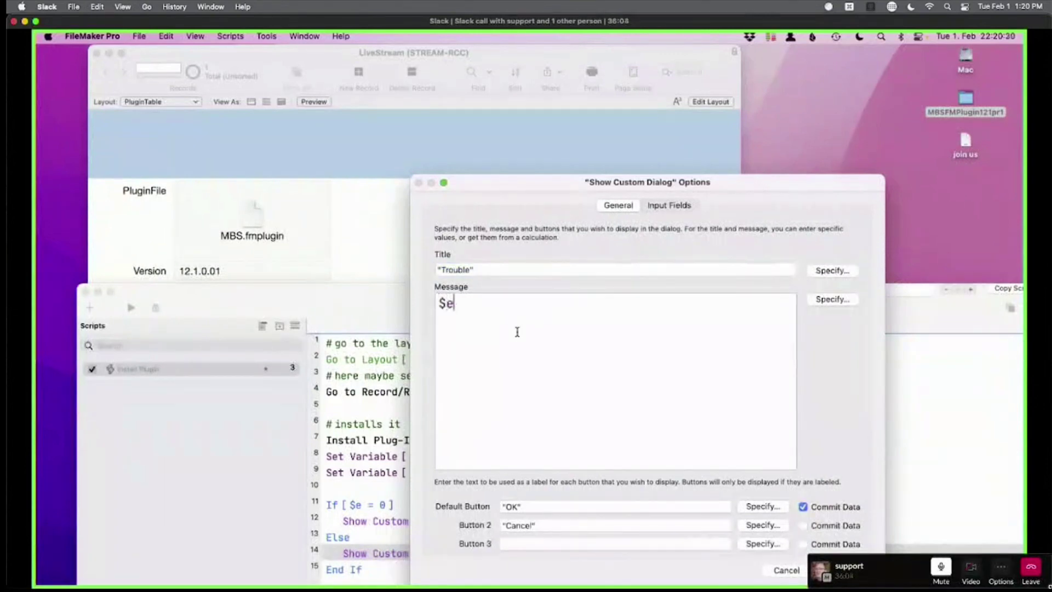
type(" & \"")
type(": \" &")
type(" $m")
key("Left")
type("$")
key("Tab")
key("Tab")
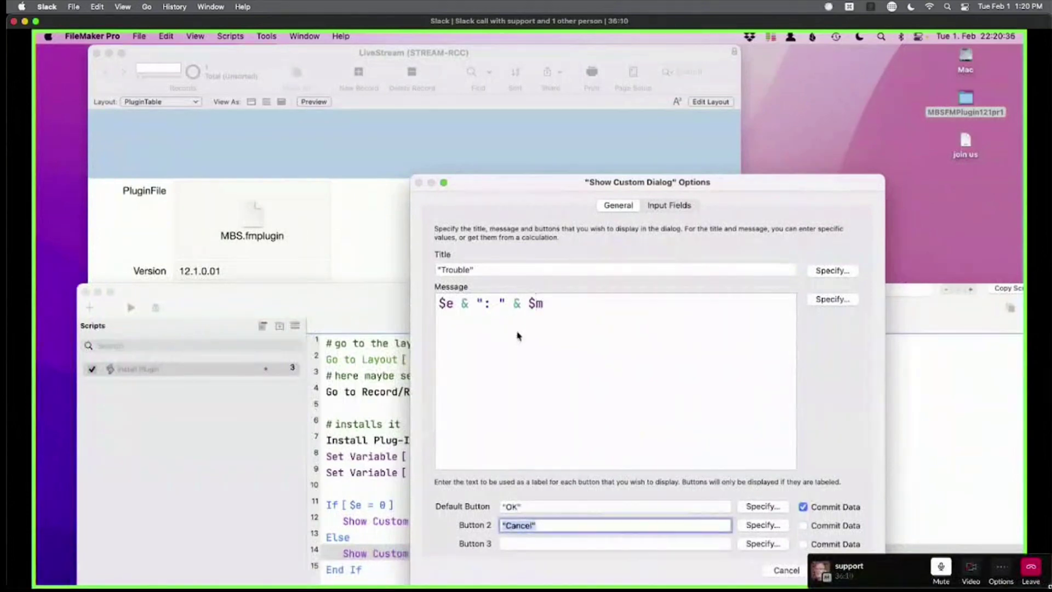
key("BackSpace")
key("Return")
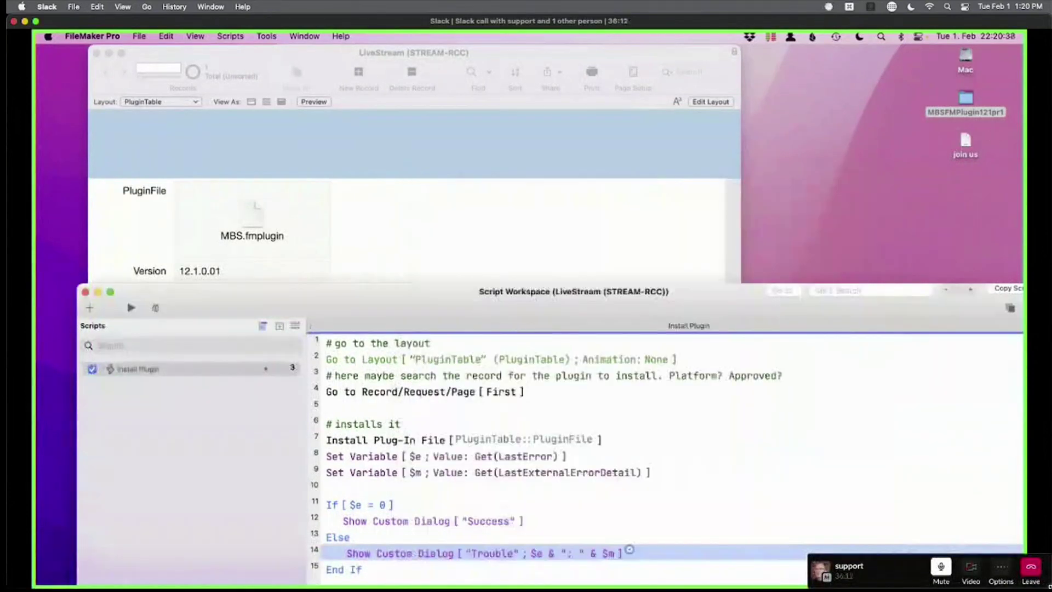
left_click(706, 133)
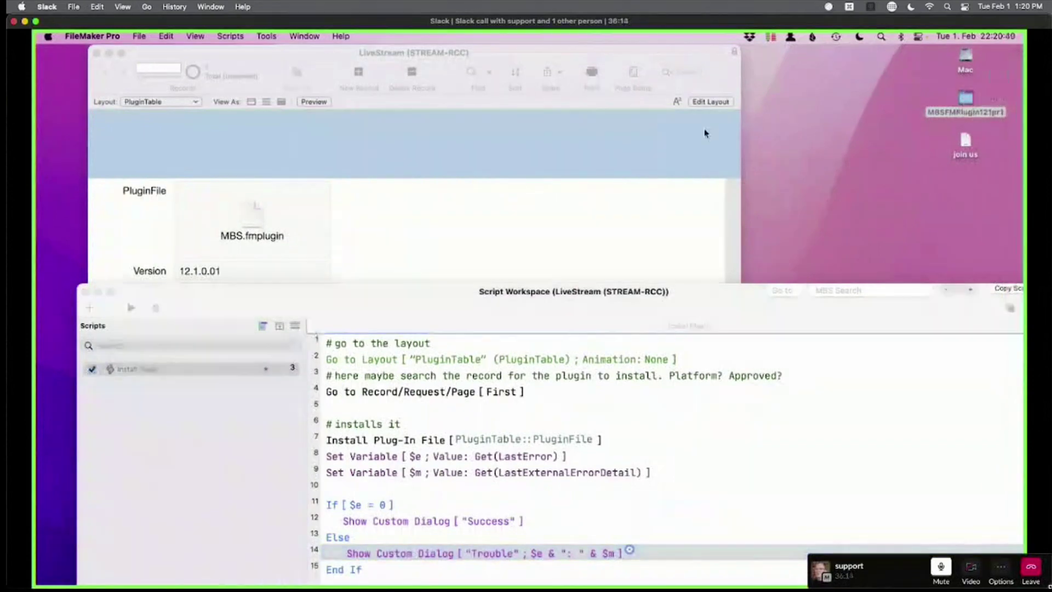
key("super+Tab")
Load mbsplugins.eu, open its Blog, and search the blog for 'plugin install error'.
type("mbsplugins.eu")
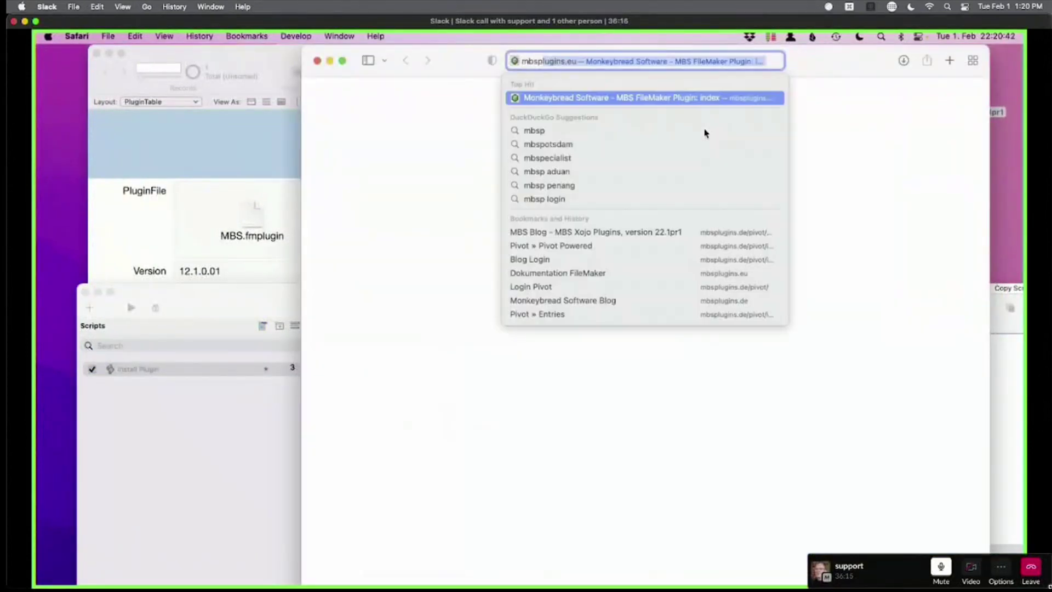
key("Return")
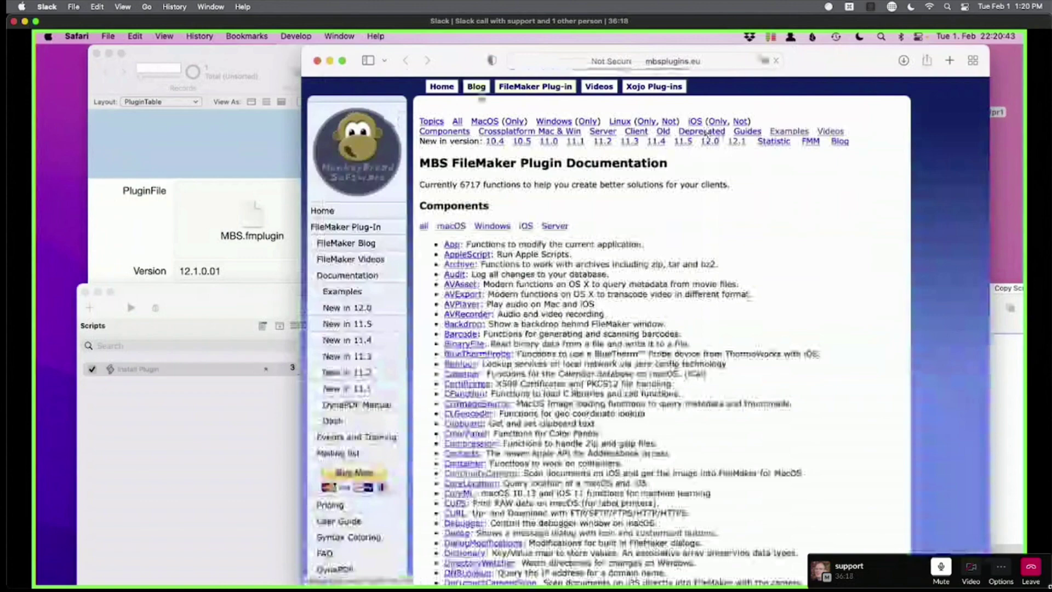
left_click(476, 88)
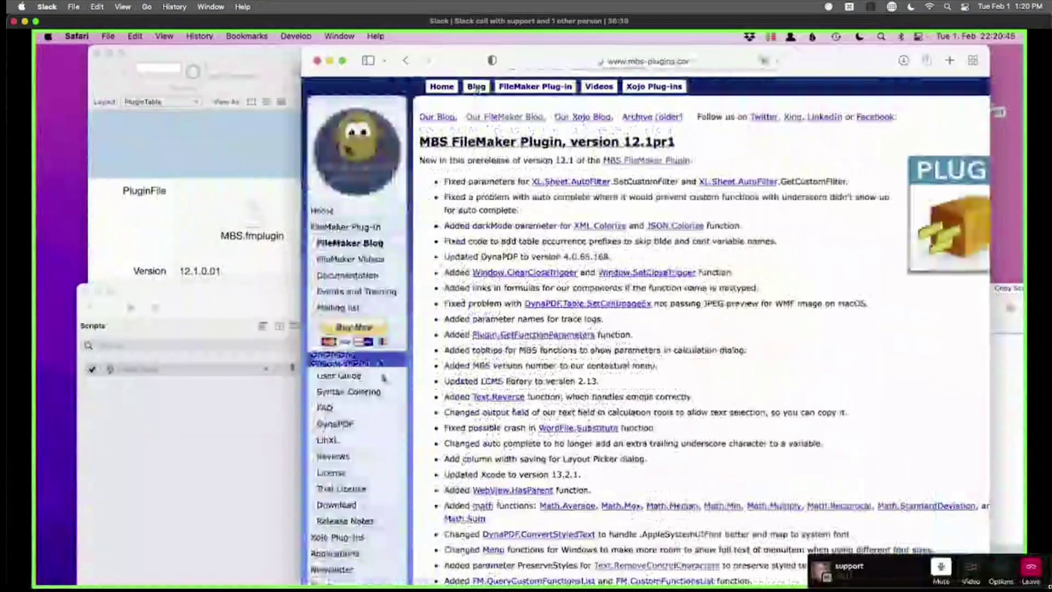
scroll(379, 390, "down", 3)
scroll(380, 389, "down", 1)
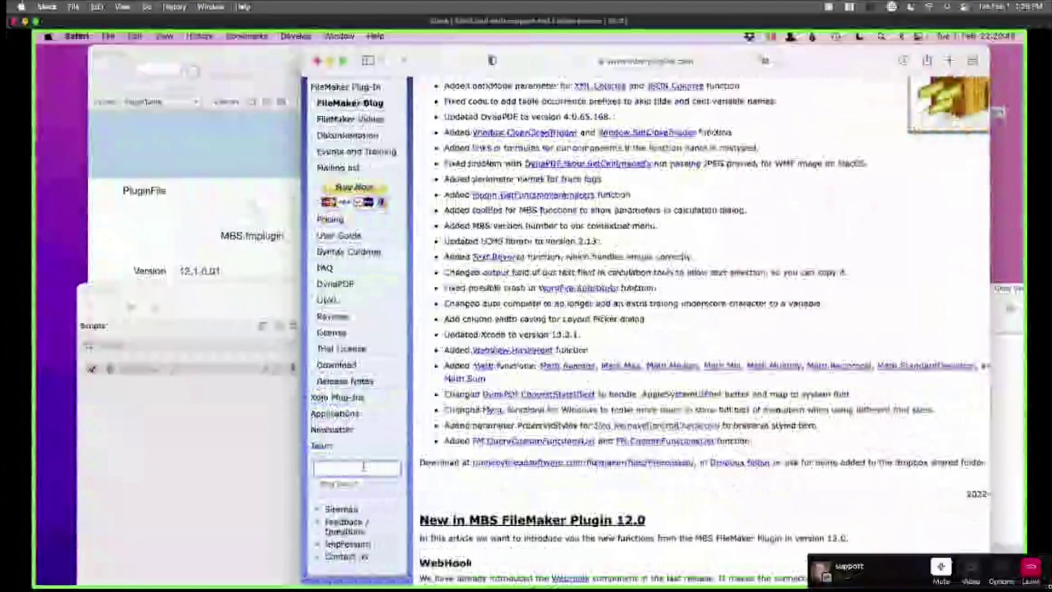
left_click(364, 467)
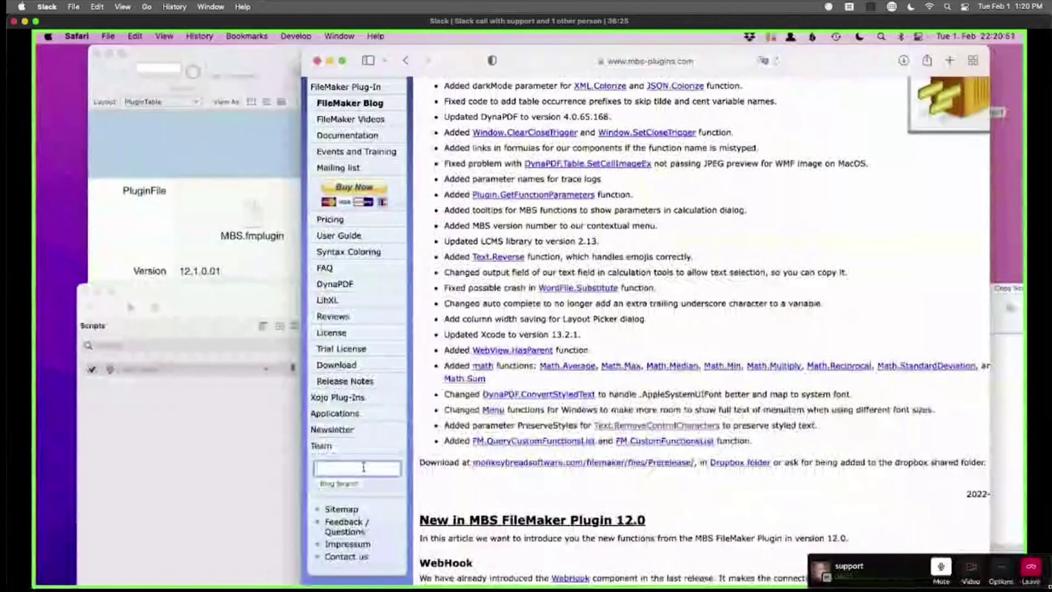
type("n")
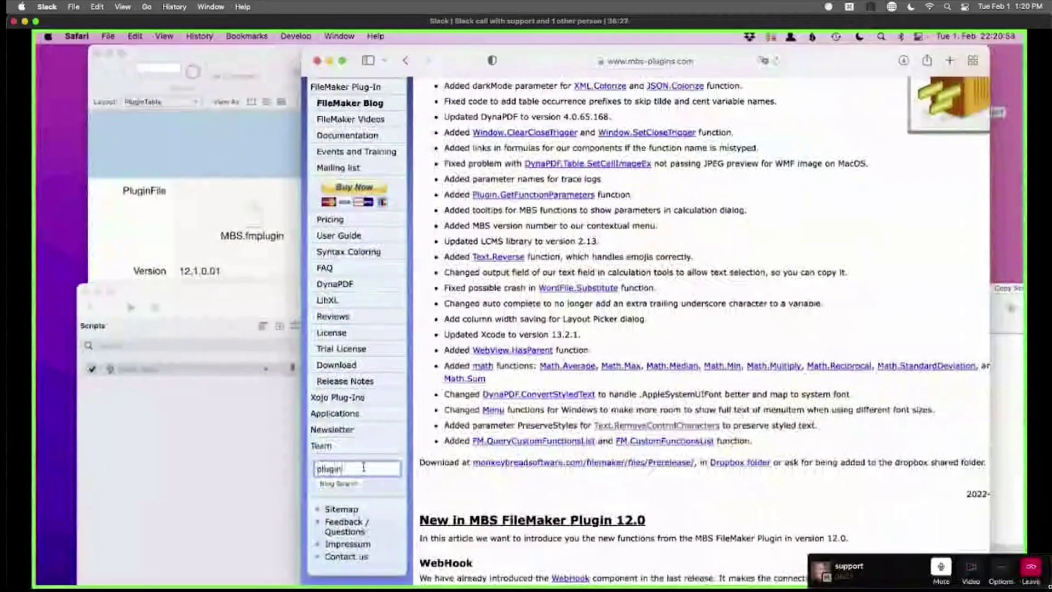
type(" install error")
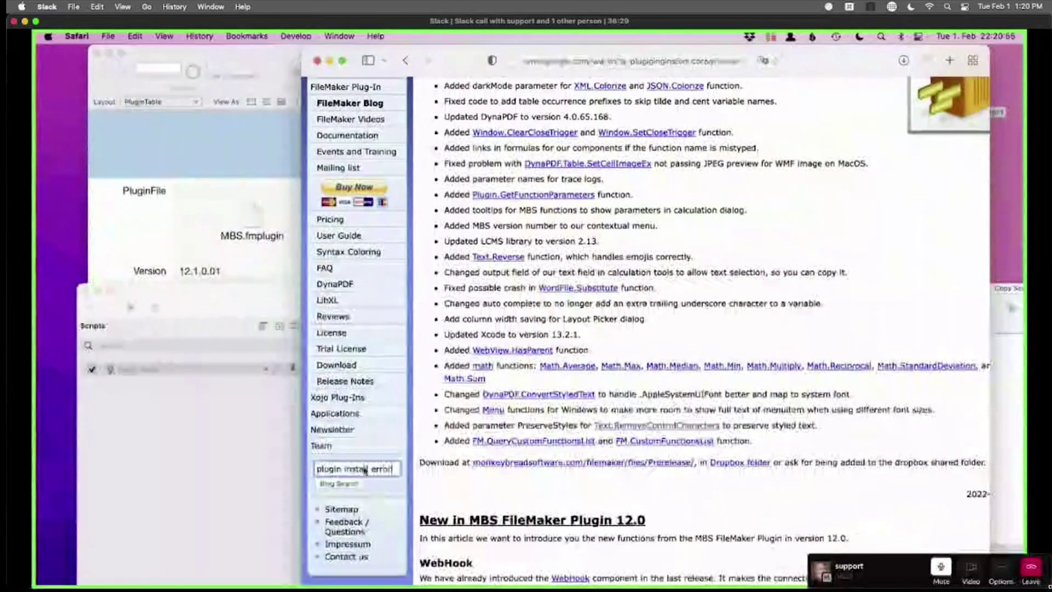
key("Return")
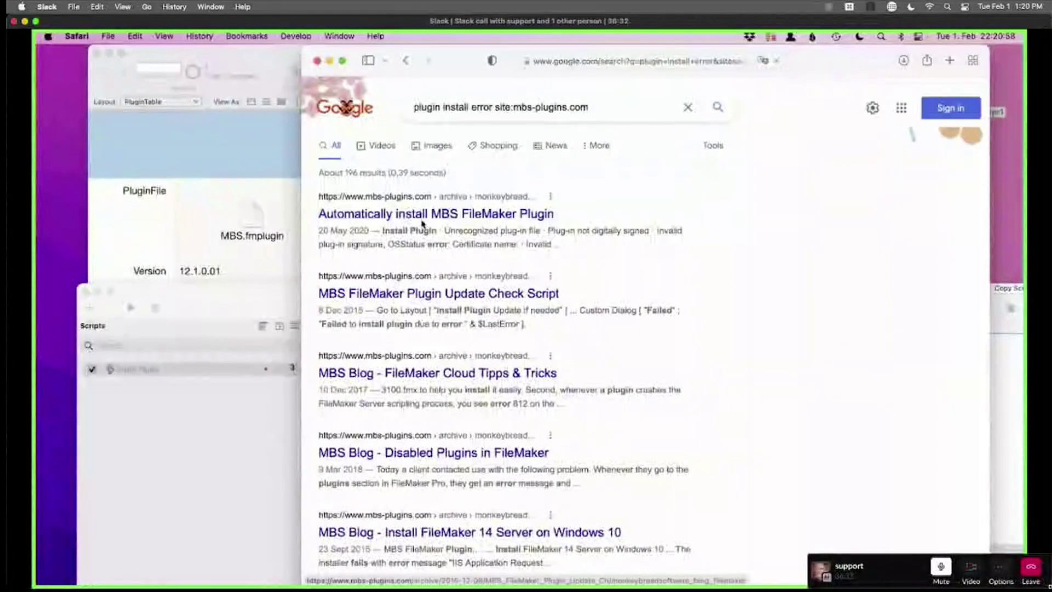
Open the automatic plugin install article and highlight error 1550 and its listed causes.
left_click(422, 220)
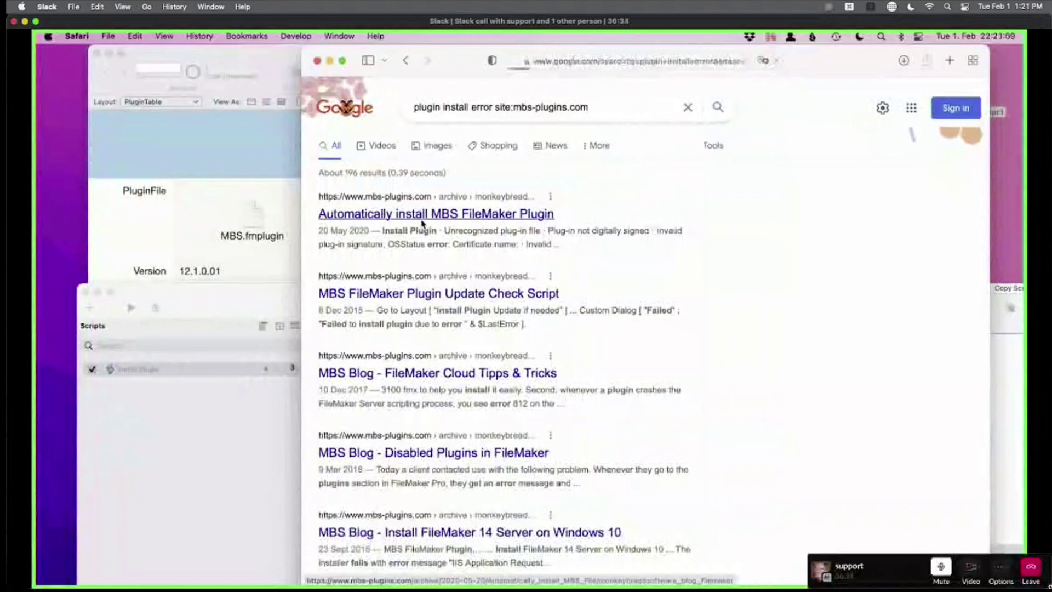
scroll(648, 526, "down", 15)
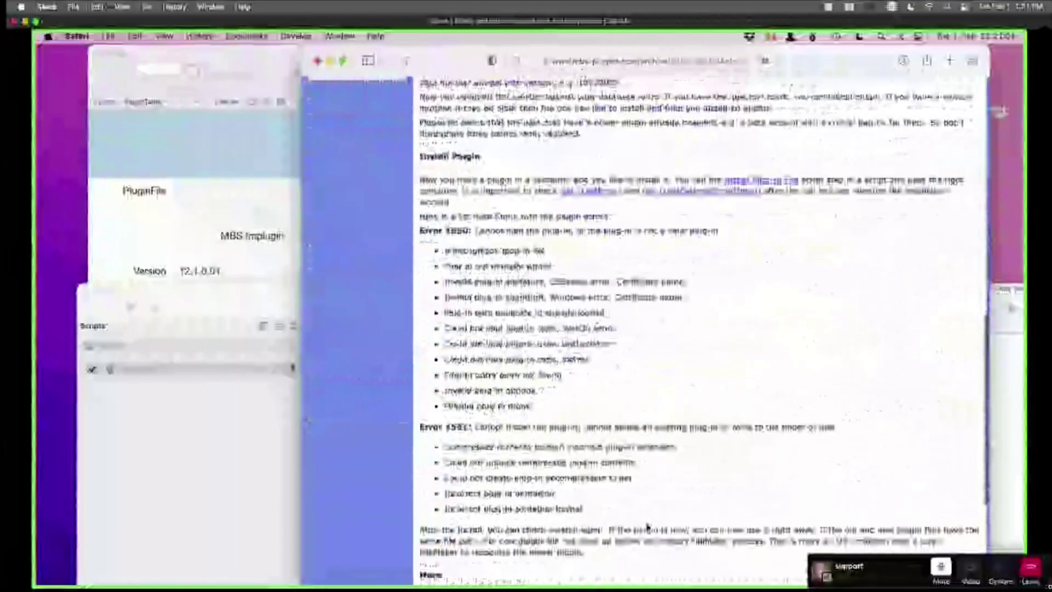
scroll(648, 526, "down", 2)
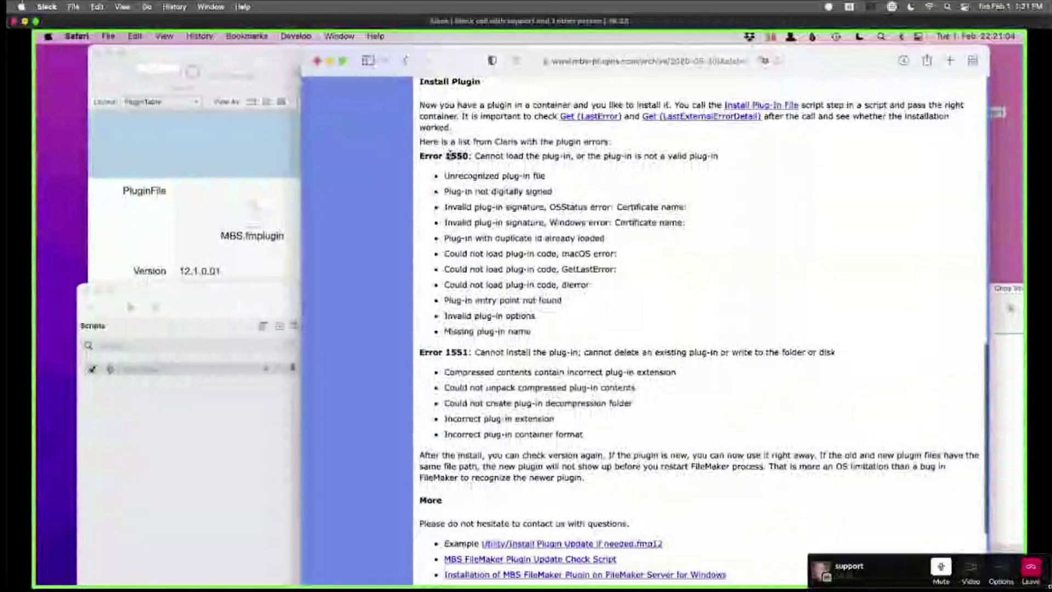
double_click(451, 156)
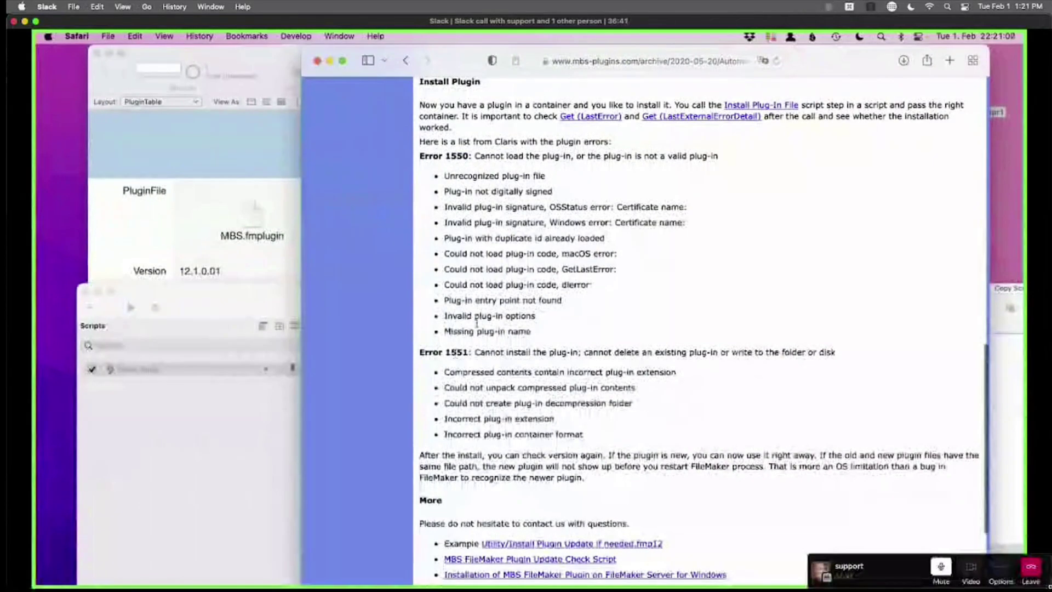
left_click_drag(456, 171, 566, 298)
left_click(572, 300)
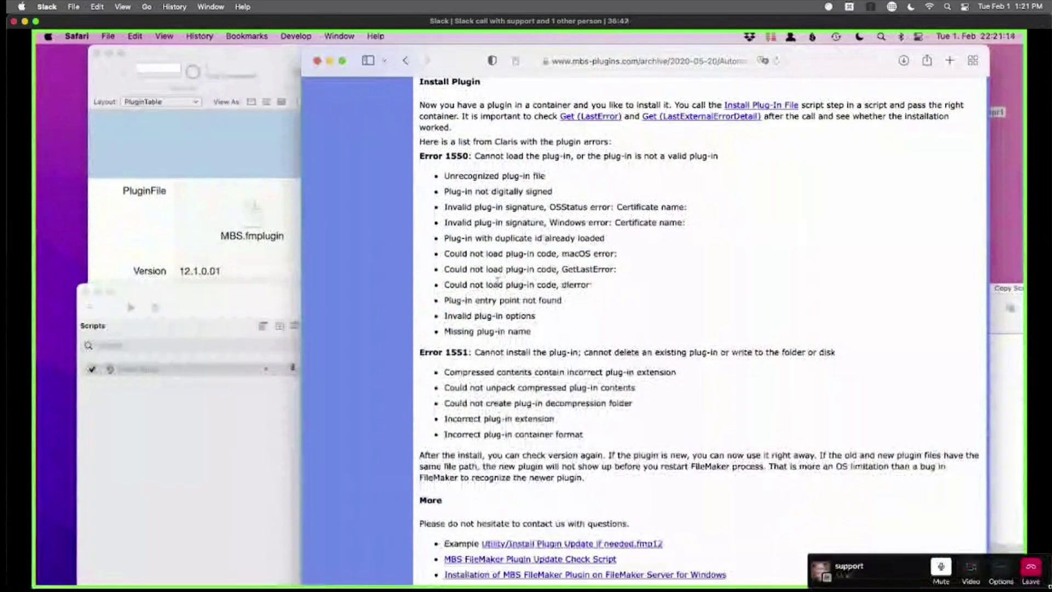
Highlight the not-signed, unrecognized, duplicate id, unpack, extension and container format errors, then return to FileMaker.
left_click_drag(485, 192, 563, 194)
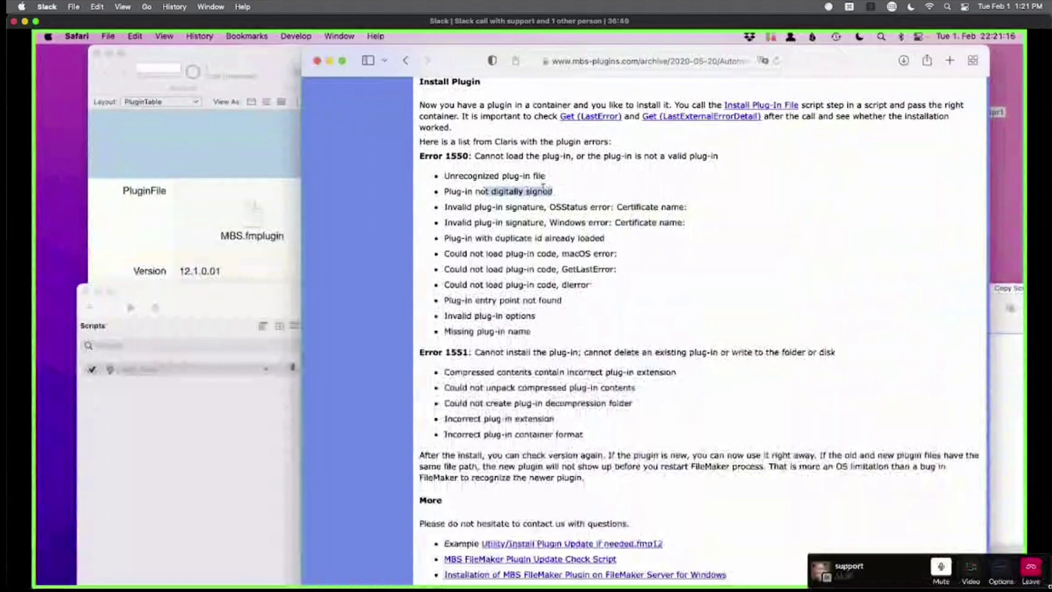
left_click_drag(483, 175, 565, 173)
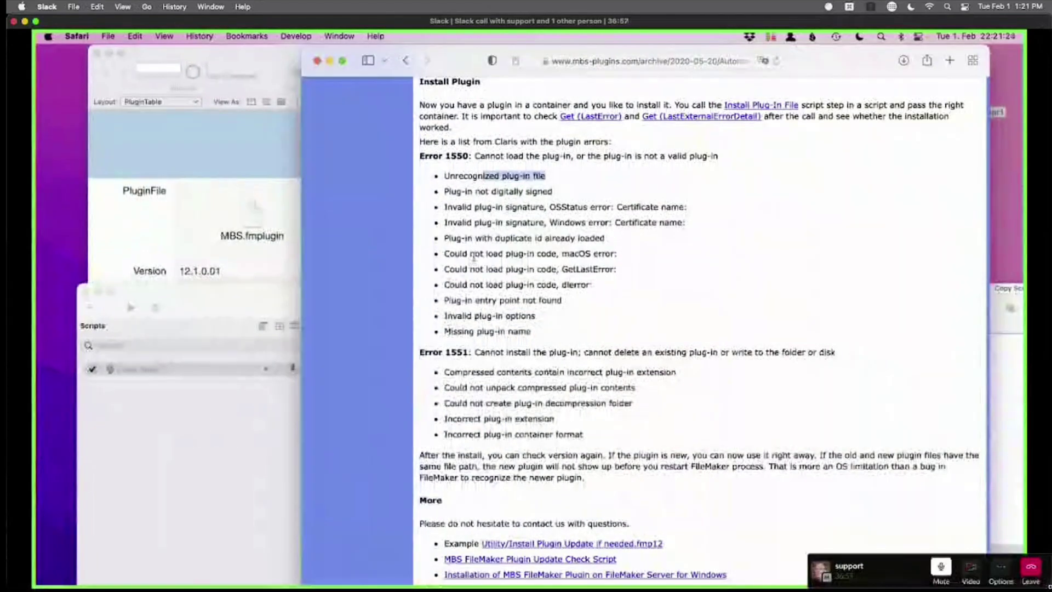
left_click_drag(475, 238, 596, 238)
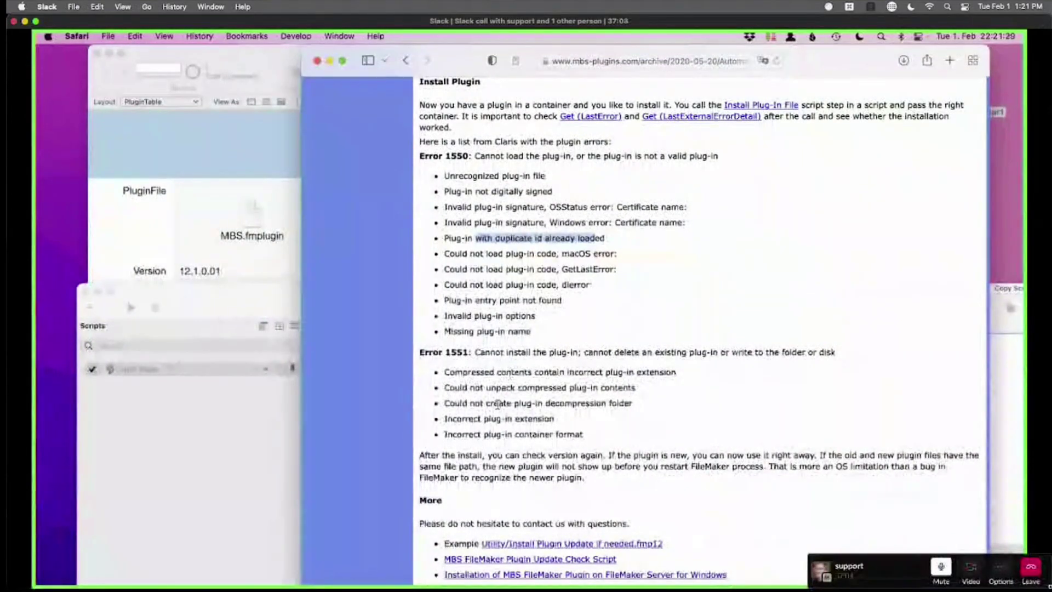
left_click_drag(490, 387, 563, 386)
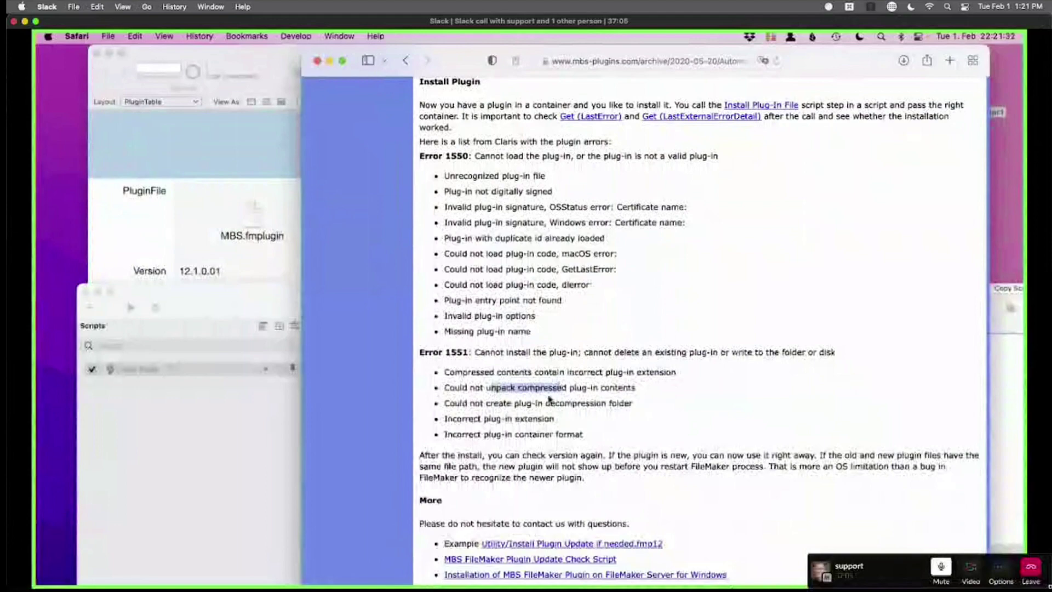
left_click_drag(456, 419, 581, 420)
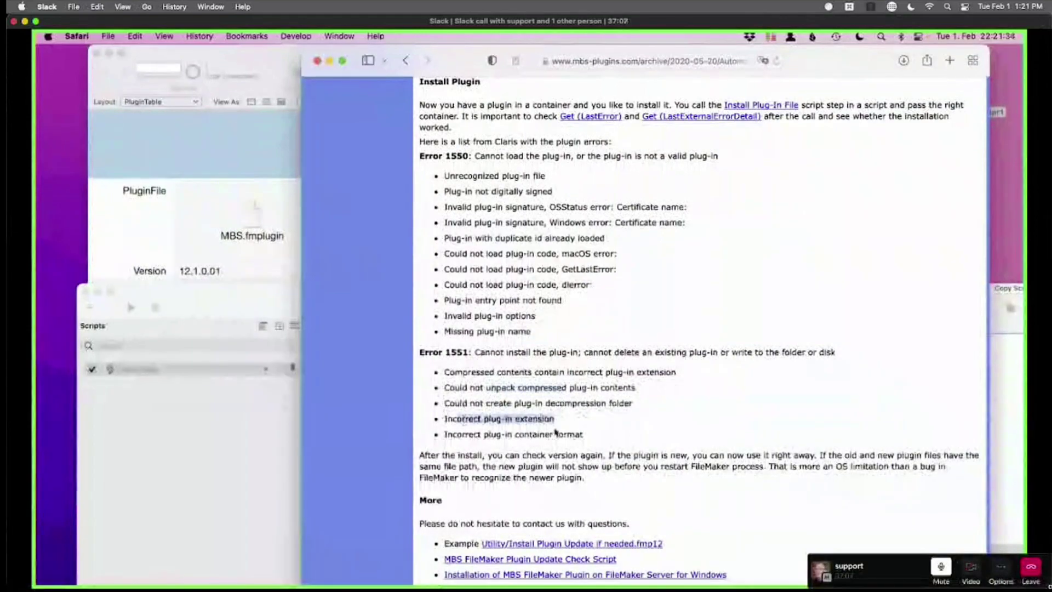
left_click_drag(505, 434, 605, 433)
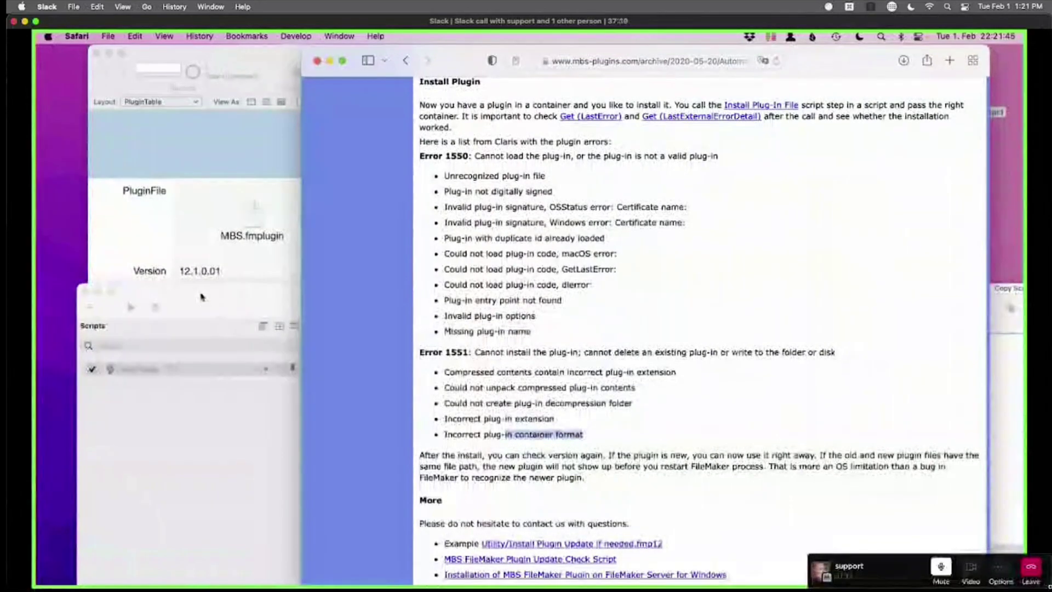
left_click(126, 231)
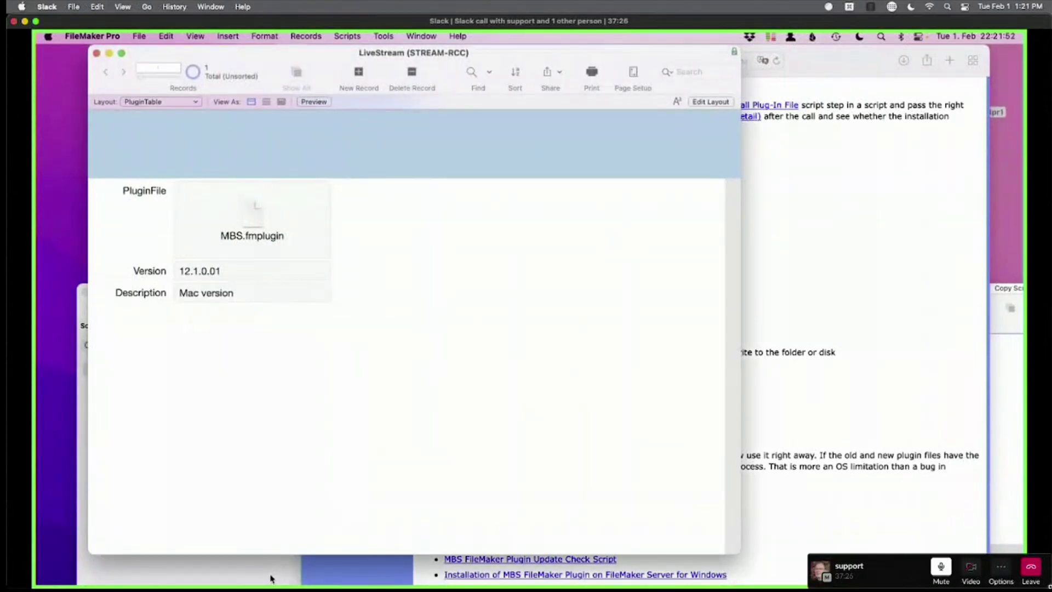
Show the Install Plugin script higher on screen and shrink the record window so both fit.
left_click(271, 578)
left_click(242, 371)
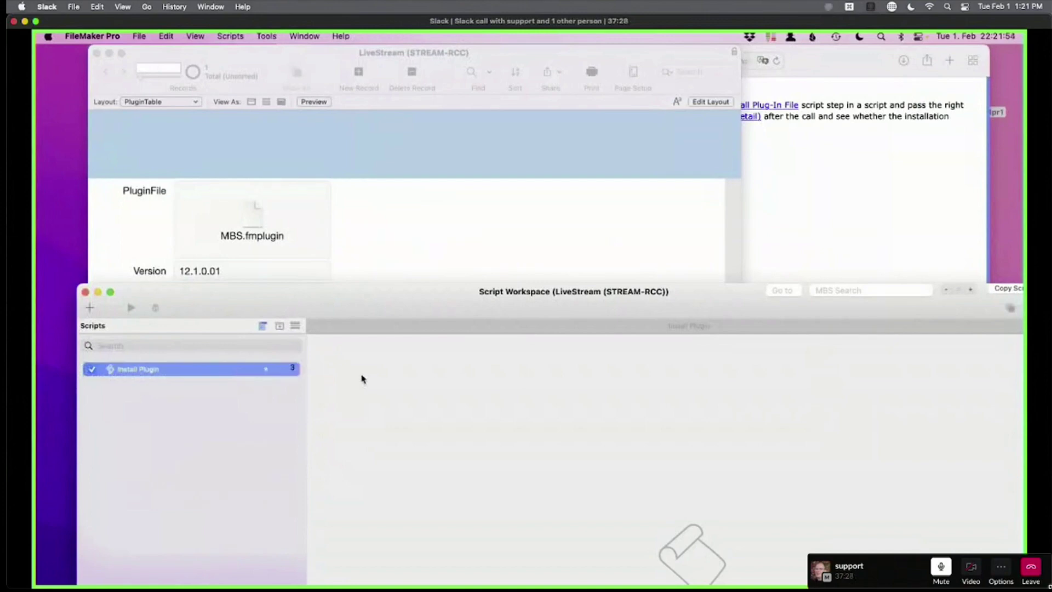
left_click_drag(392, 305, 370, 233)
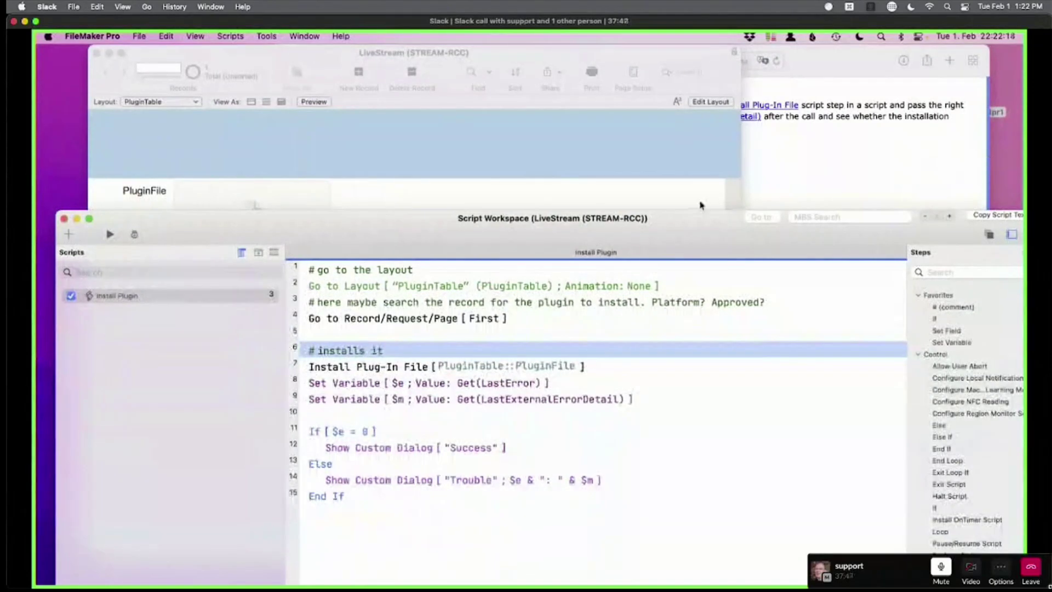
left_click(627, 146)
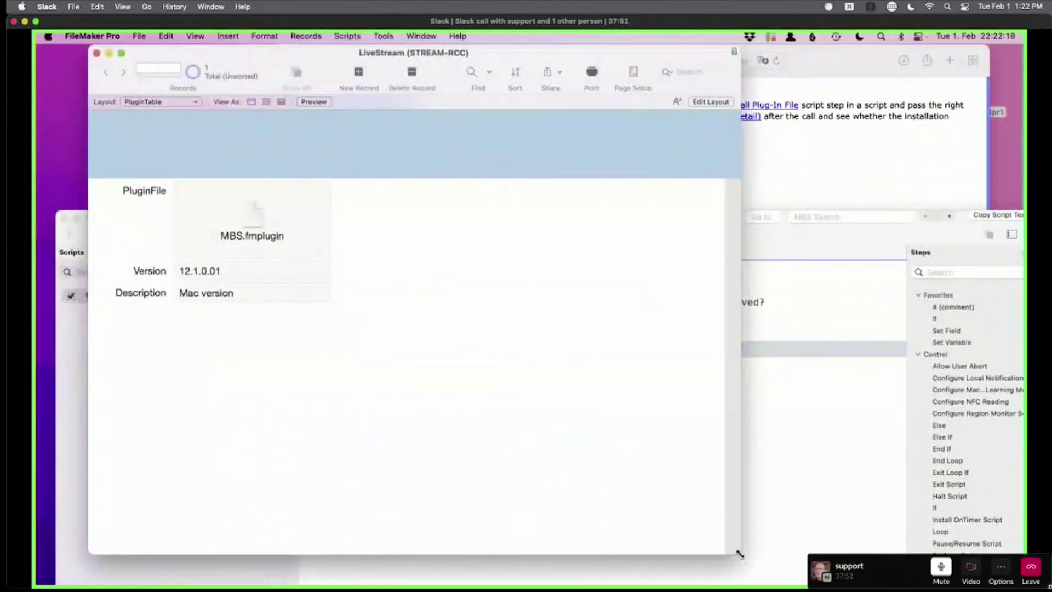
left_click_drag(740, 555, 693, 361)
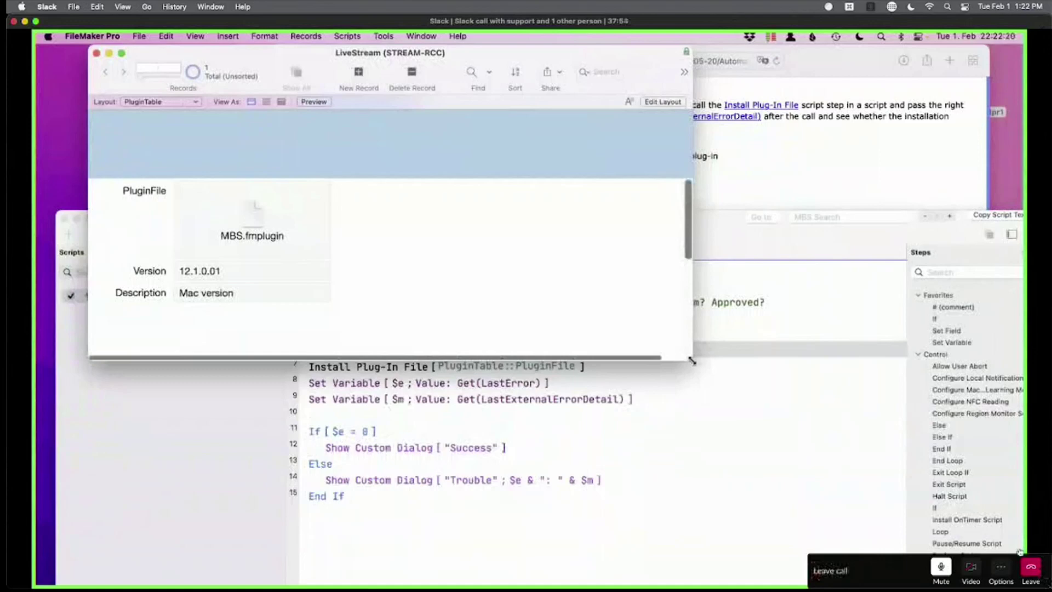
left_click(711, 414)
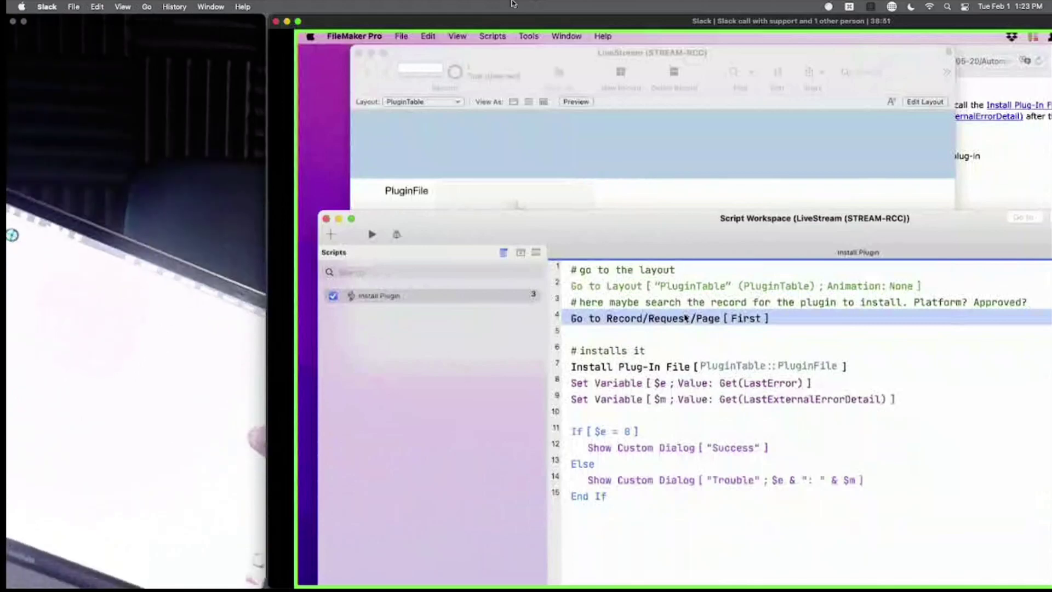
Dismiss the script line menu and switch the record window to the LiveStream layout.
right_click(685, 318)
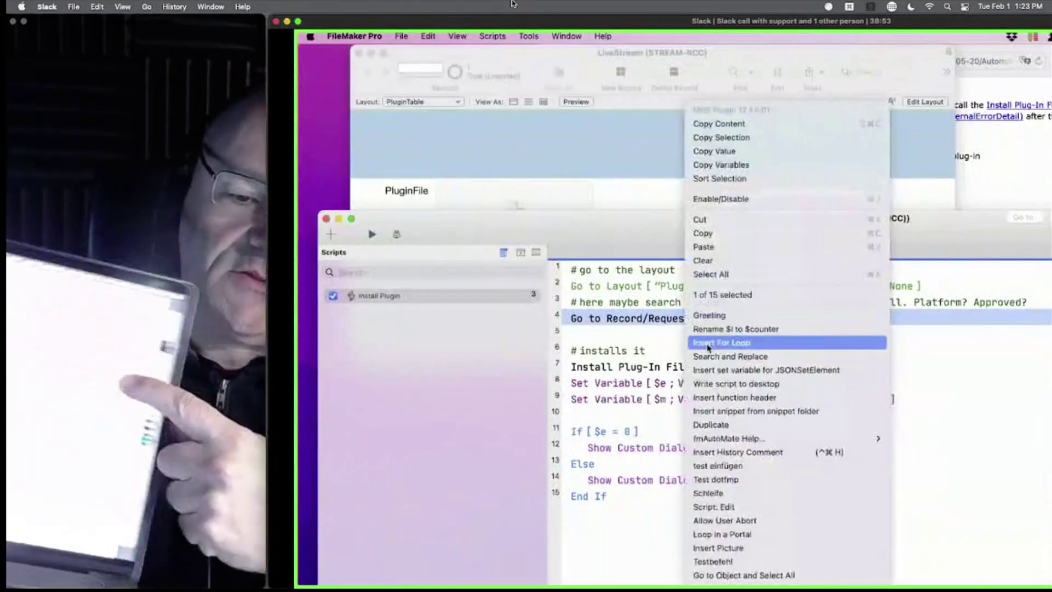
key("Escape")
left_click(608, 162)
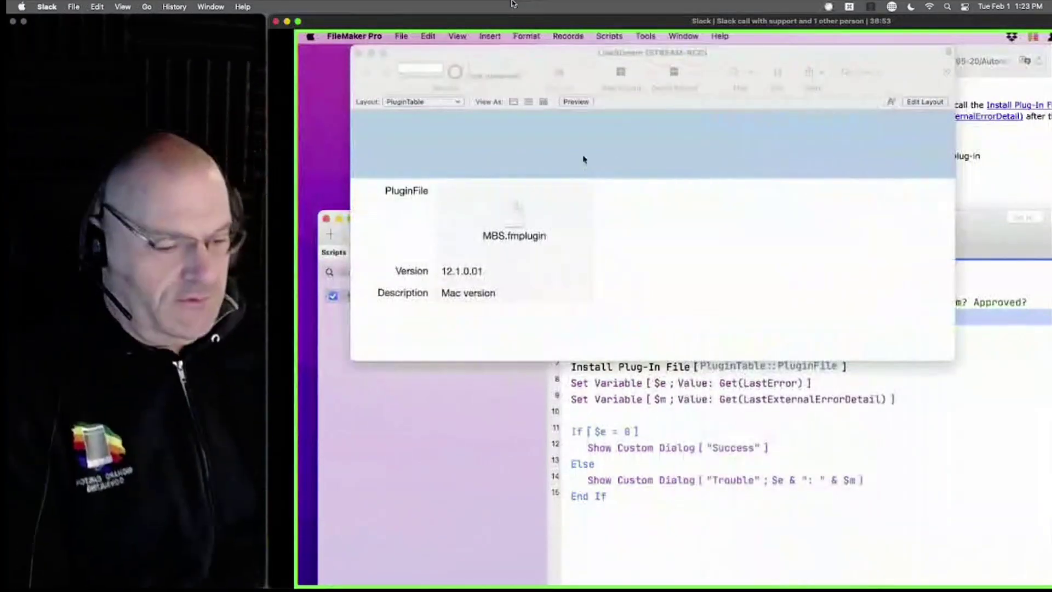
left_click(447, 102)
left_click(417, 89)
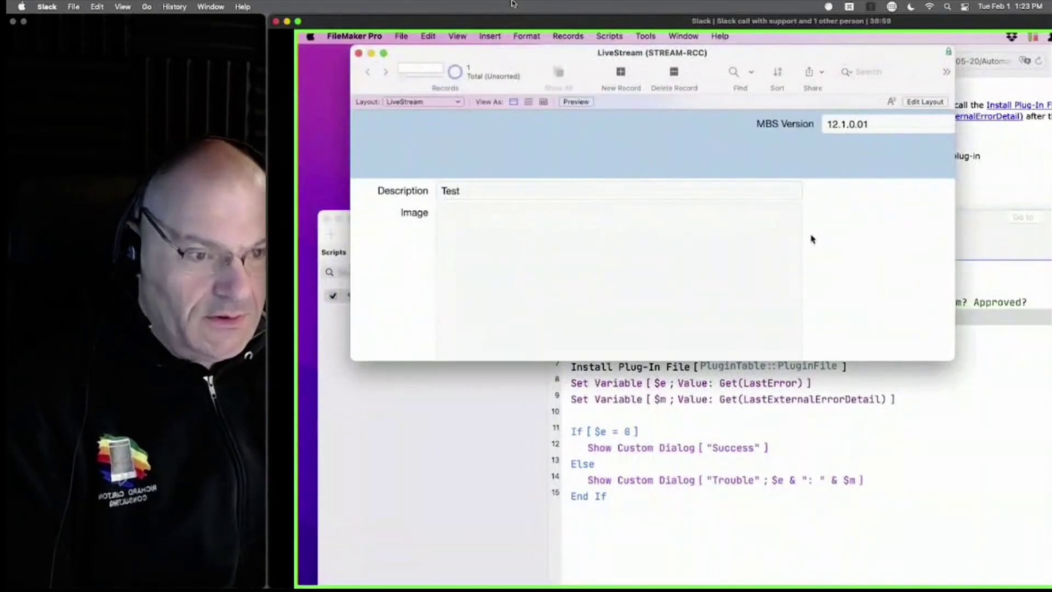
Select empty line 5 of the script and put the record window into Layout mode.
left_click(815, 517)
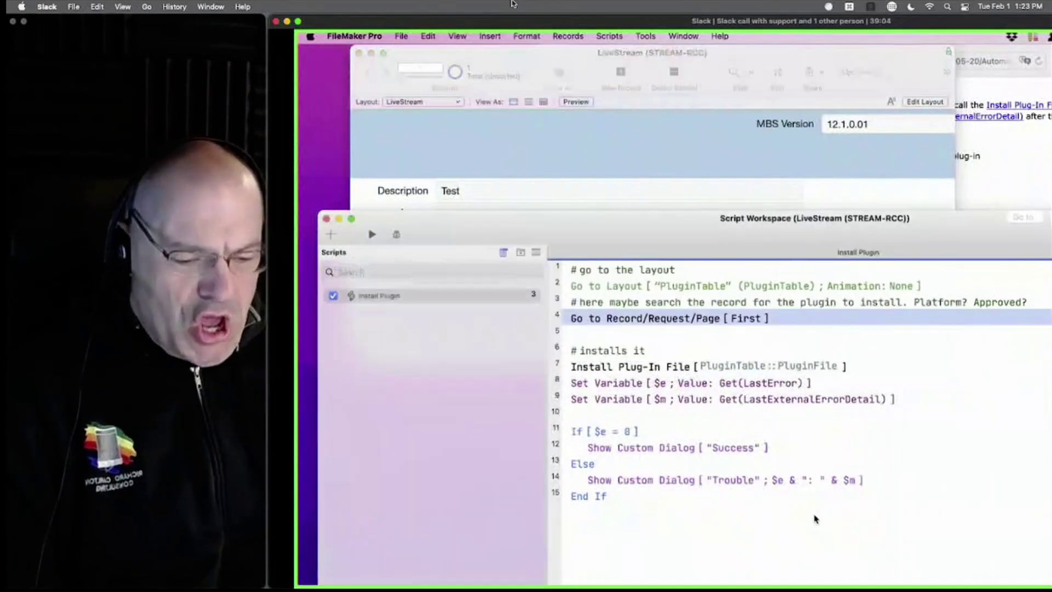
left_click(705, 333)
left_click(605, 141)
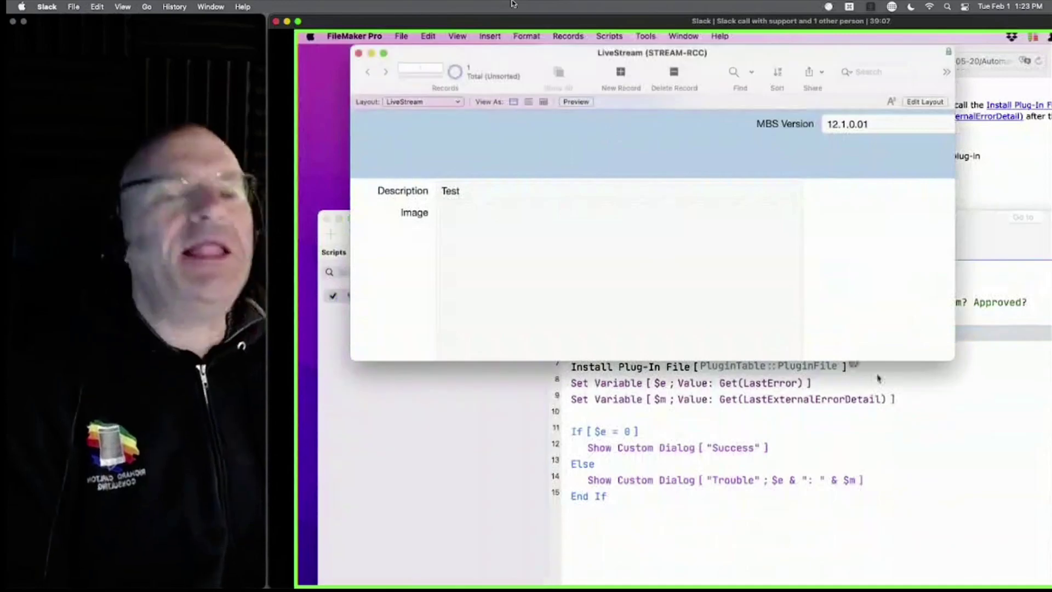
left_click(912, 104)
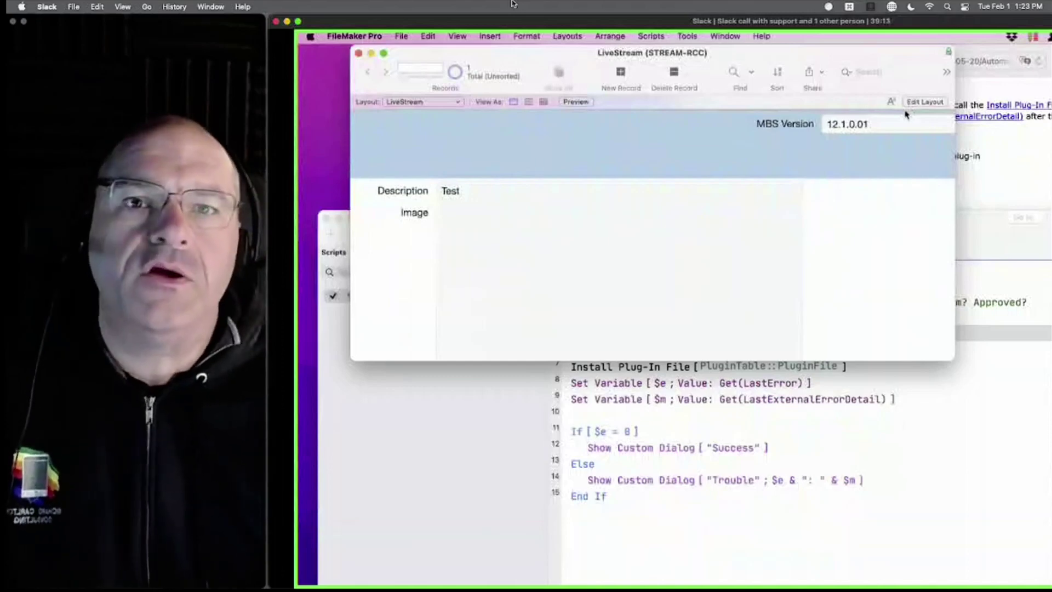
On the PluginTable layout, draw a button labelled 'Install Plugin' beside PluginFile.
left_click(351, 101)
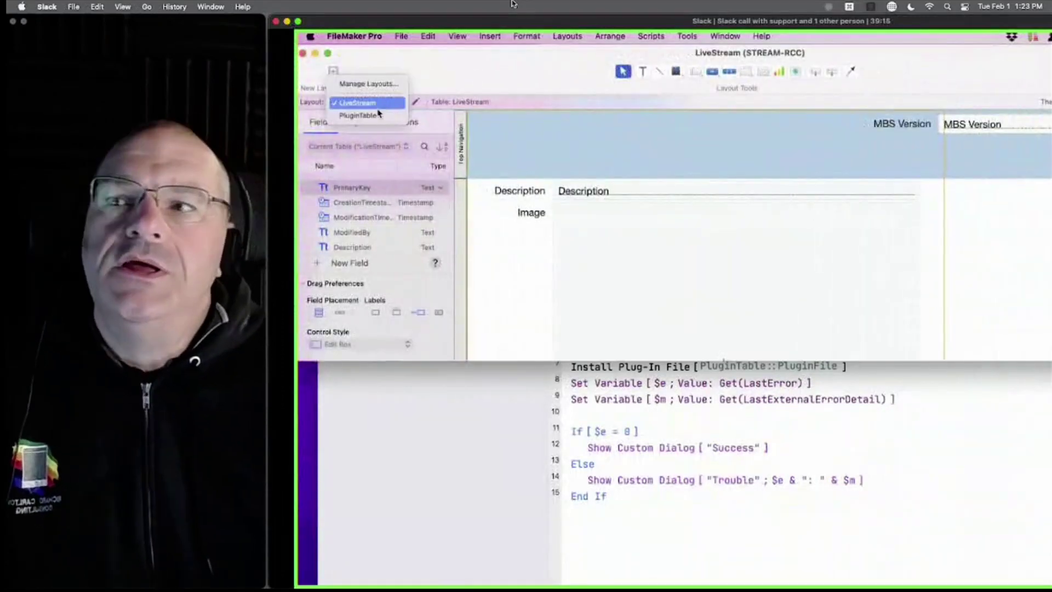
left_click(376, 113)
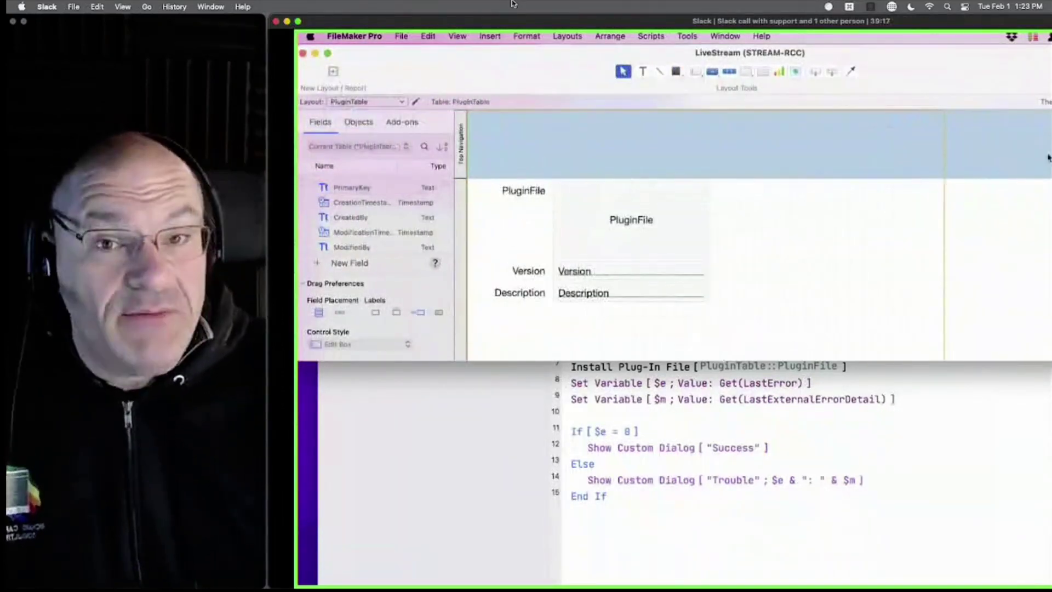
left_click(712, 71)
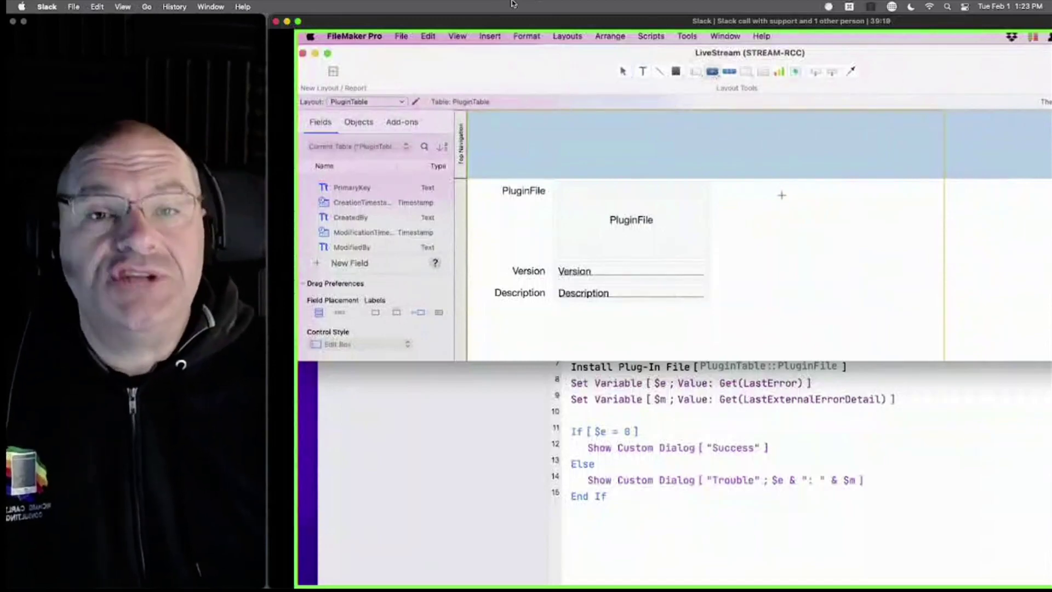
left_click_drag(871, 220, 848, 214)
type("Insta")
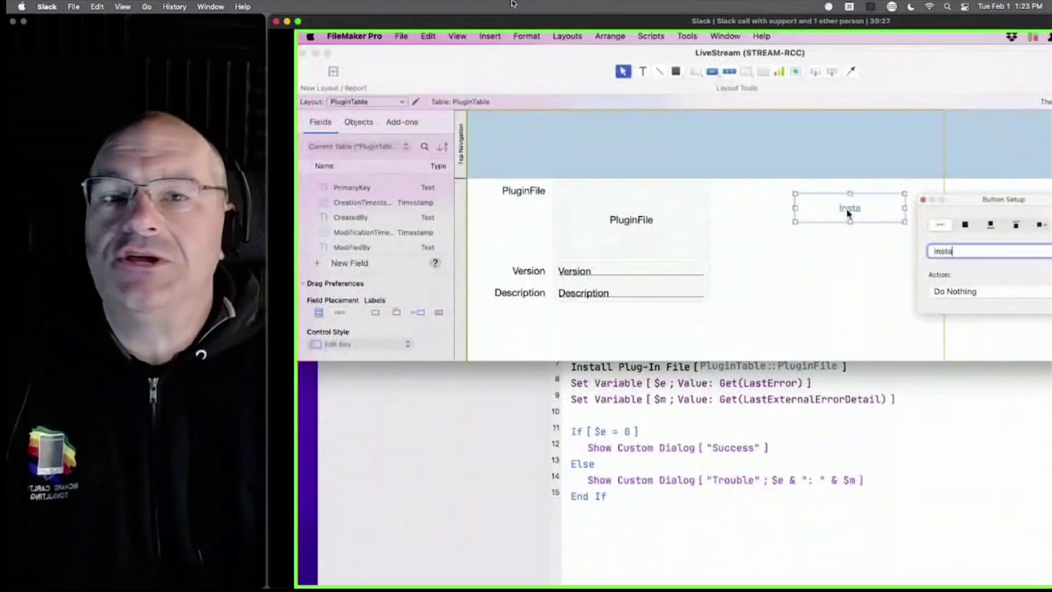
type("ll Plugin")
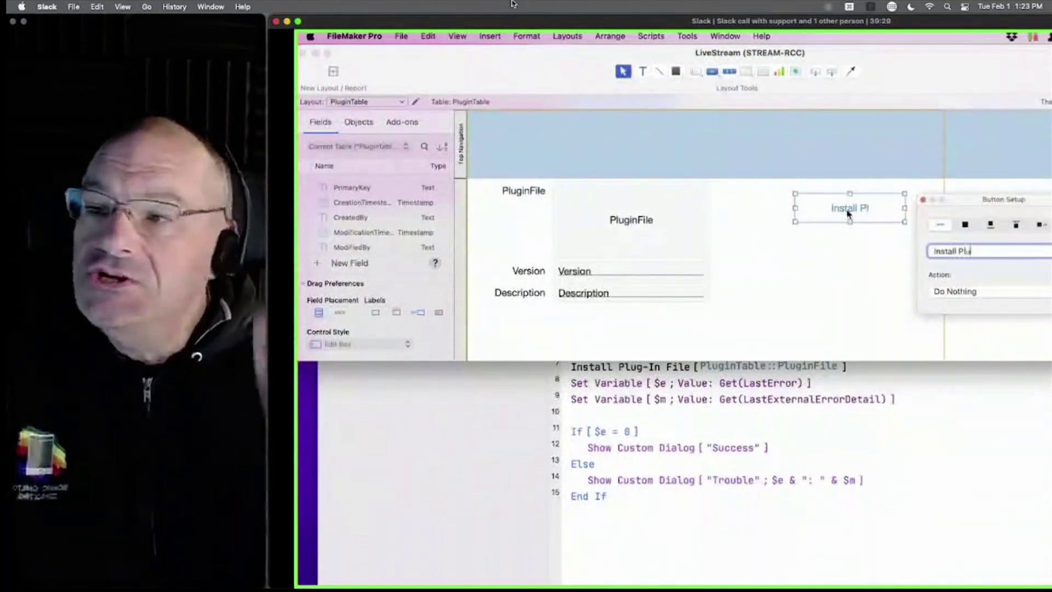
Set the button's action to Perform Script 'Install Plugin' and leave Layout mode.
left_click(981, 291)
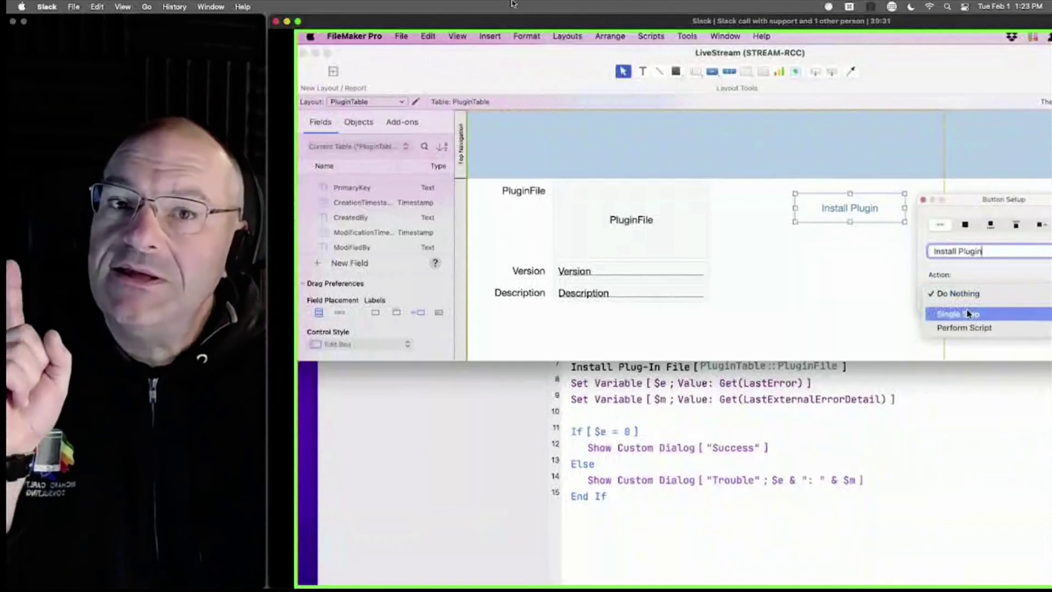
left_click(965, 328)
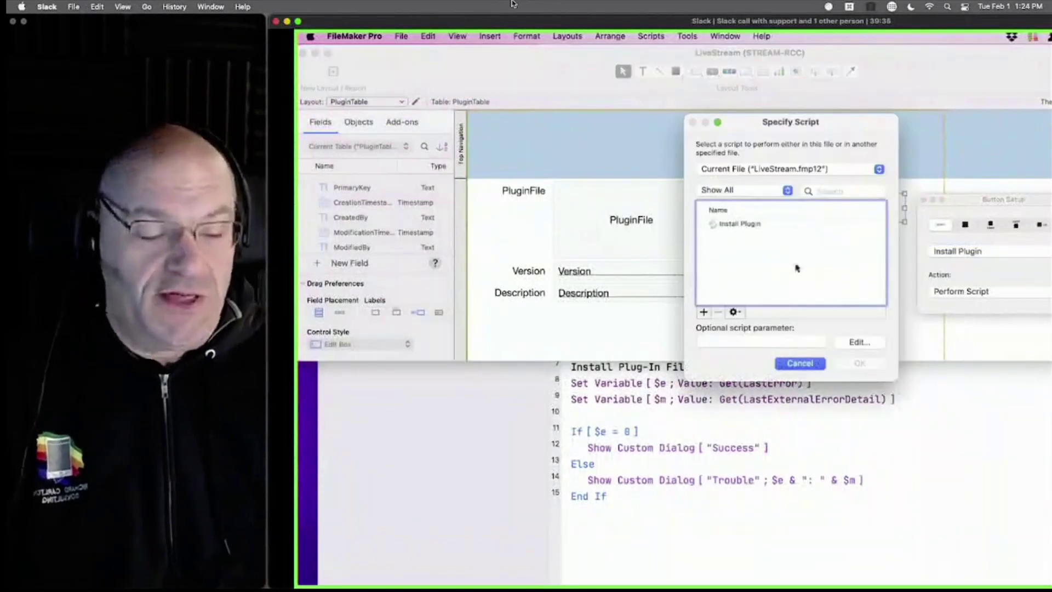
left_click(756, 225)
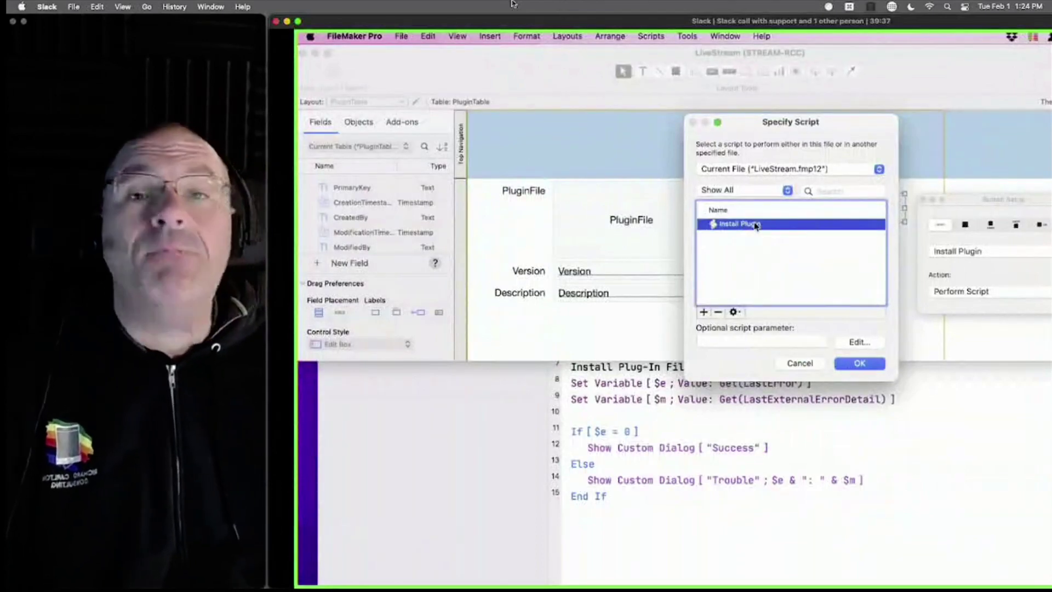
left_click(848, 364)
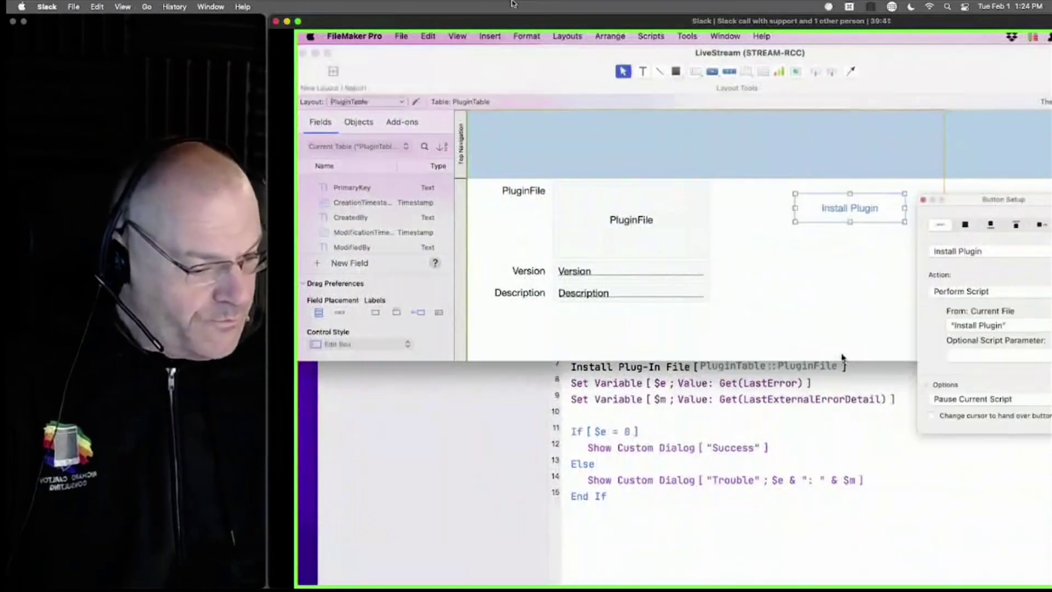
left_click(812, 292)
key("super+b")
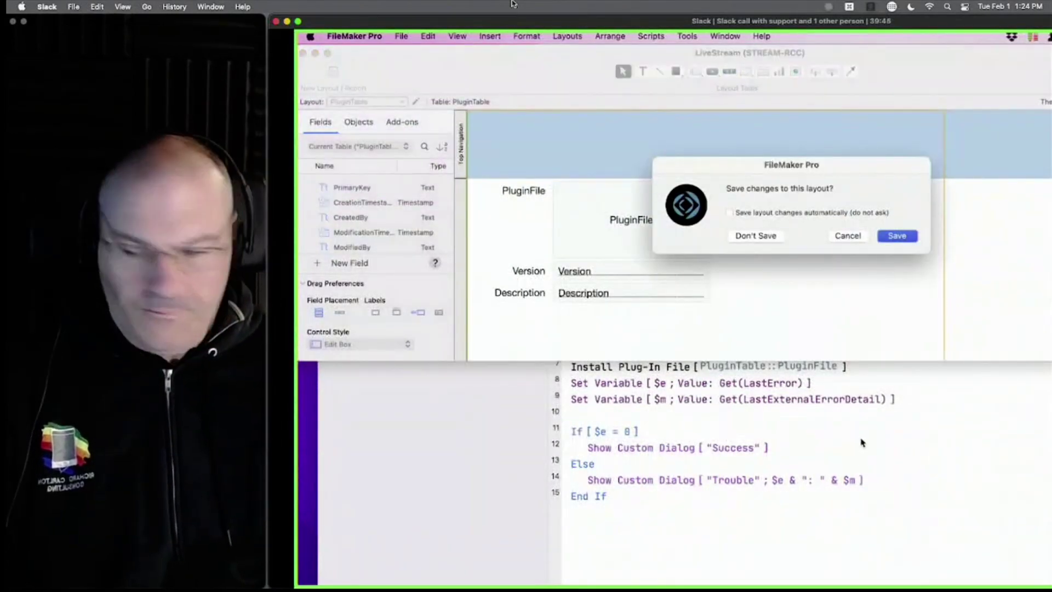
Save the layout changes and delete the Go to Record step on script line 4.
key("Return")
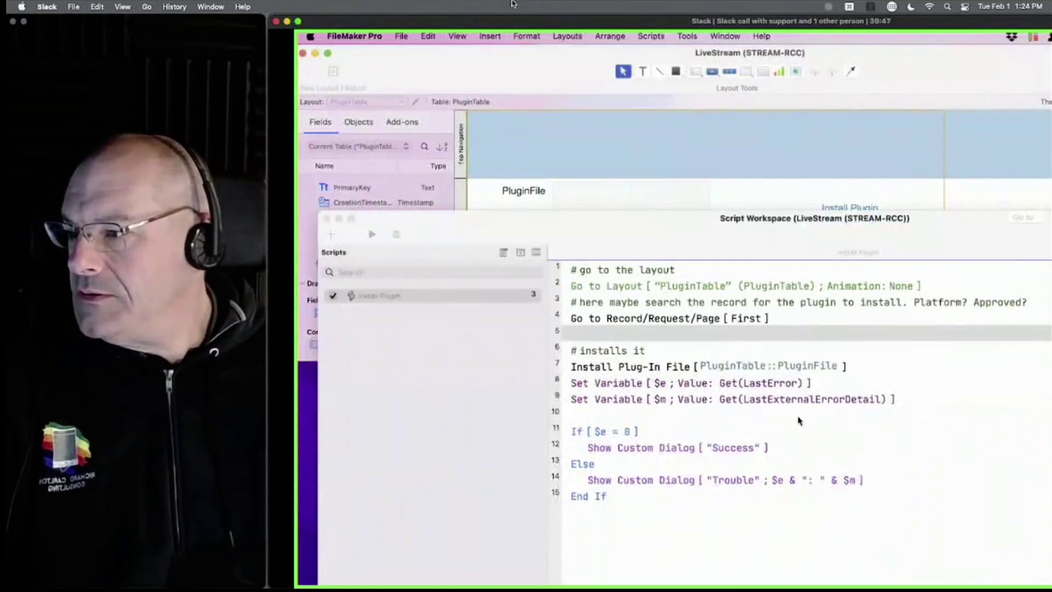
left_click(799, 417)
left_click(673, 324)
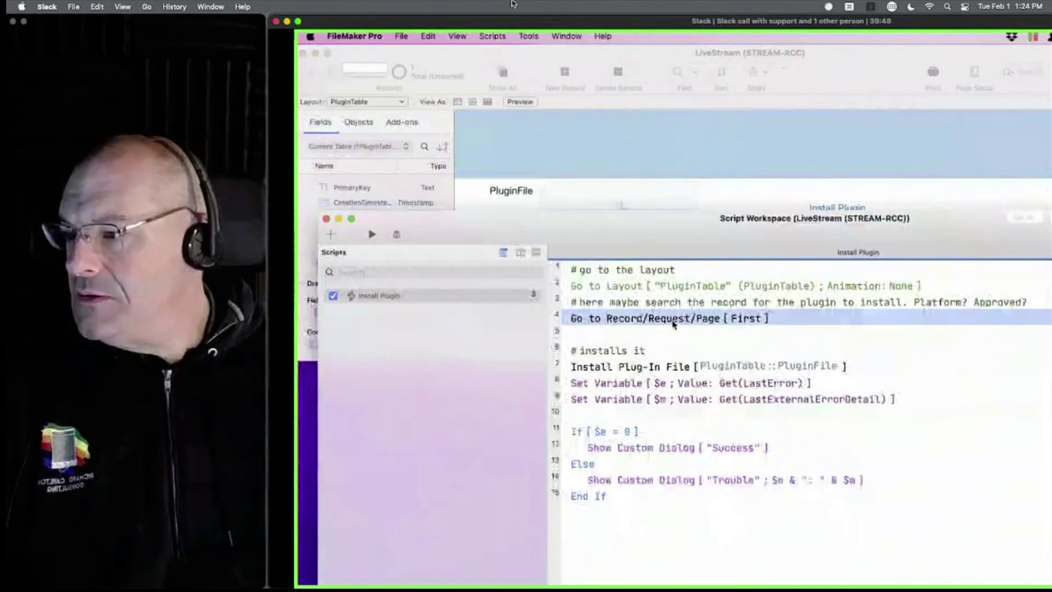
key("BackSpace")
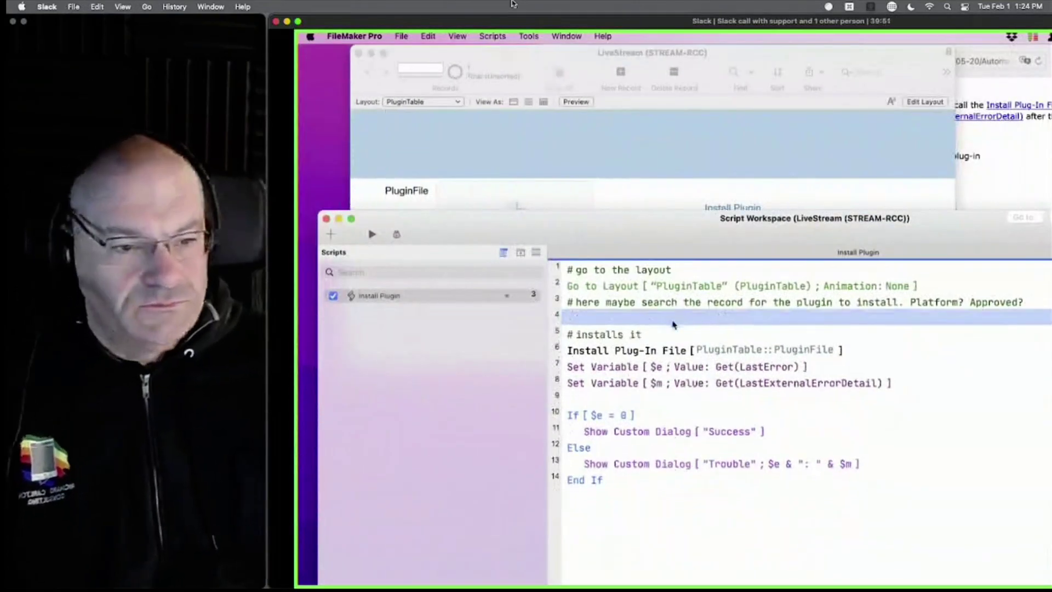
left_click(568, 159)
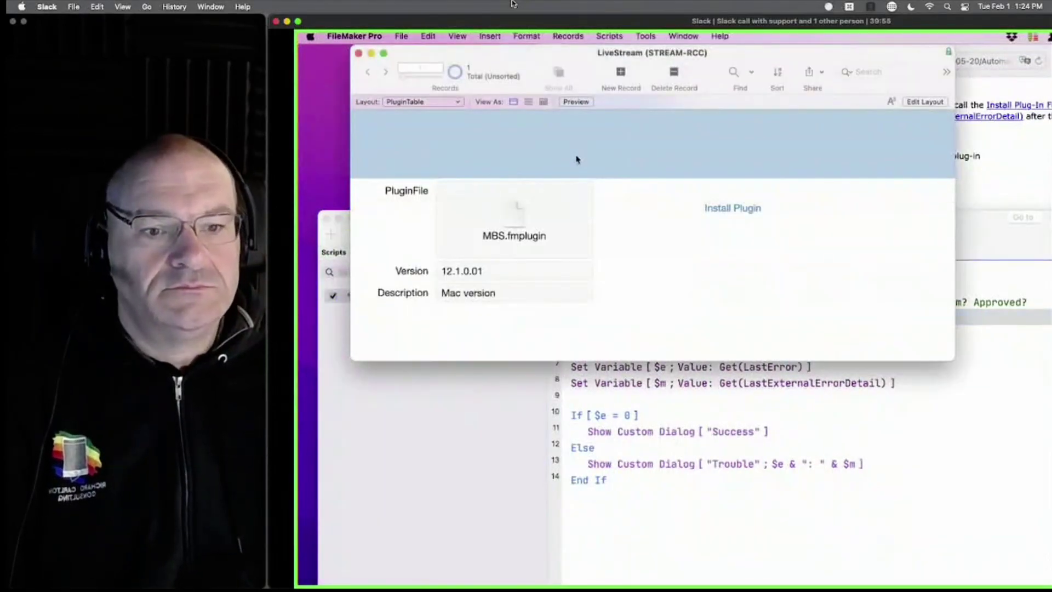
Create a new plugin record and show the parent plugin folder in Finder.
key("super+n")
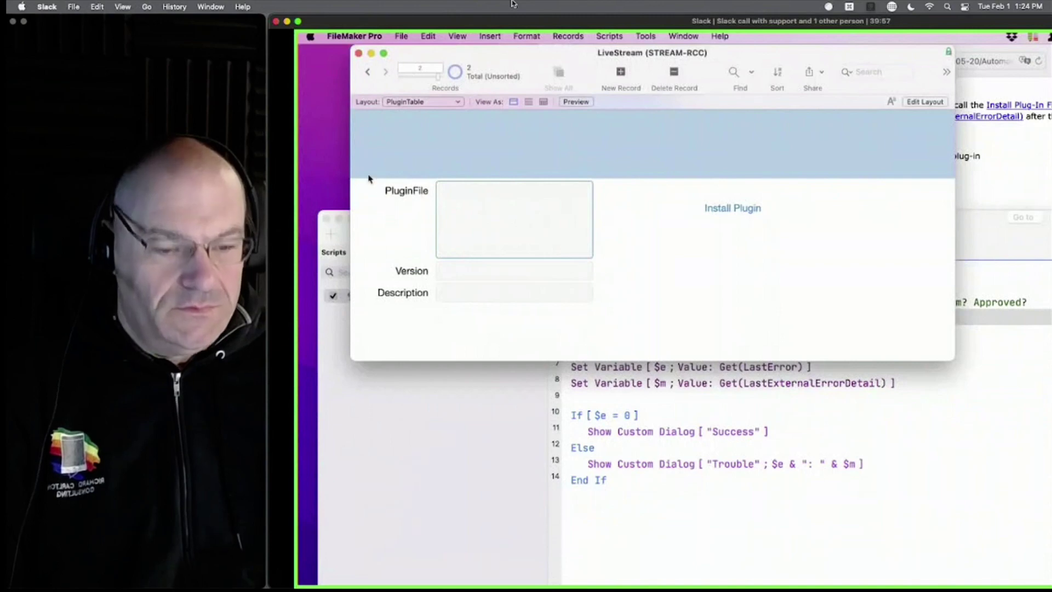
left_click(316, 175)
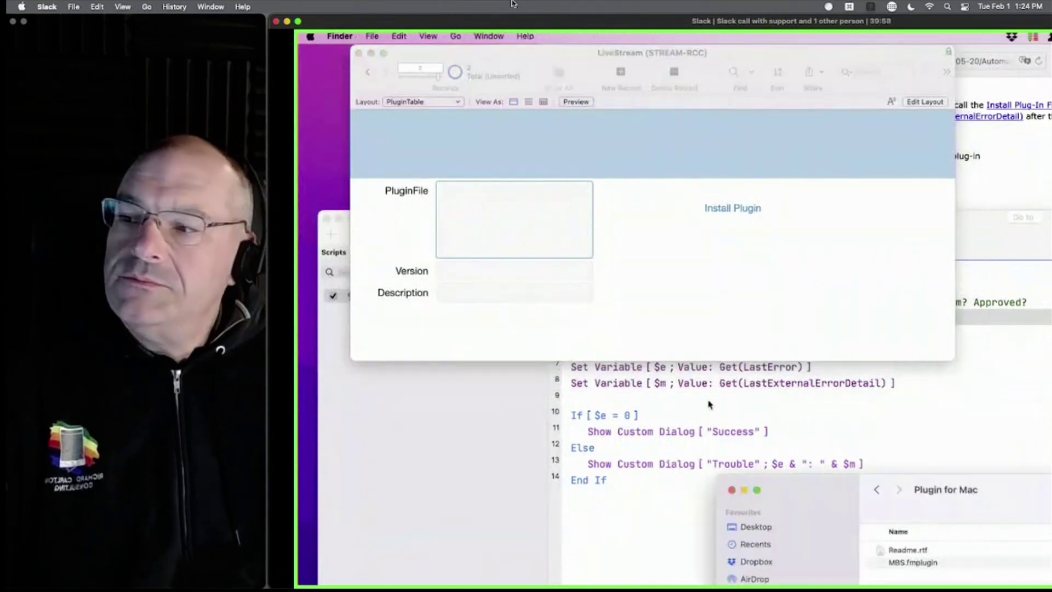
key("super+Up")
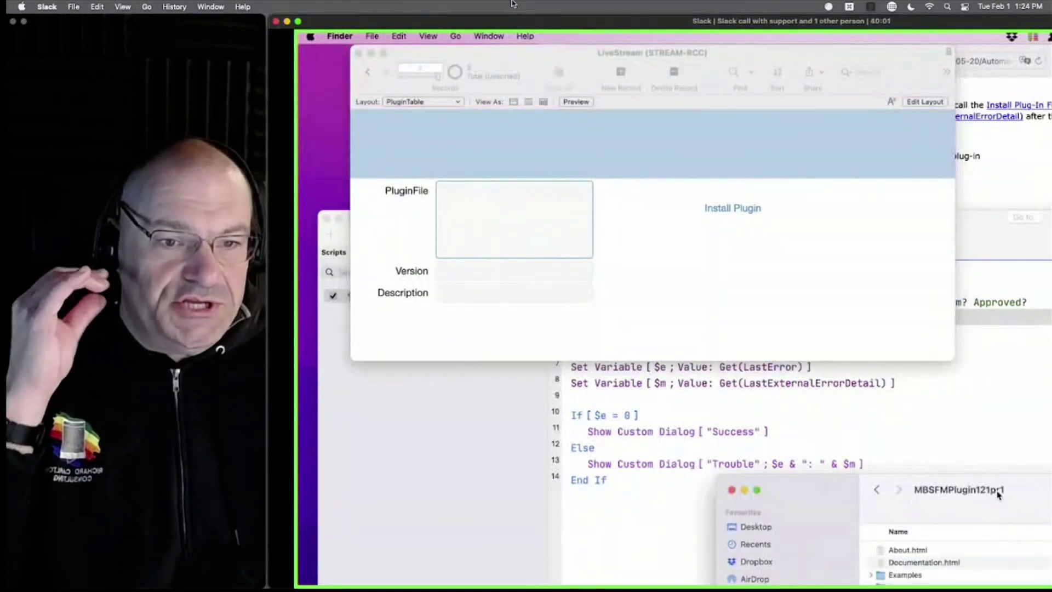
left_click_drag(996, 491, 1005, 366)
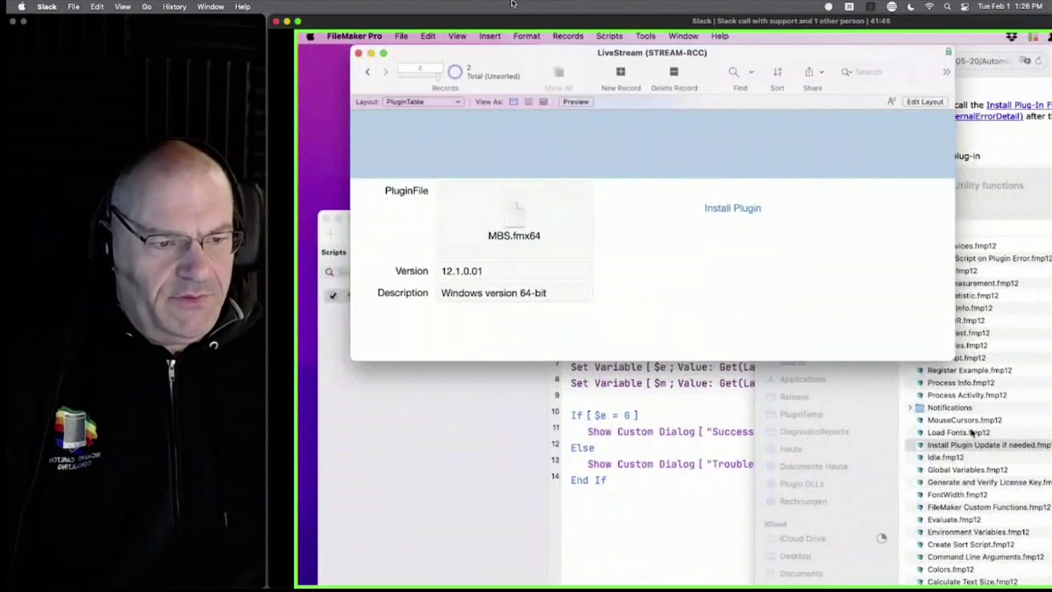
Launch FileMaker 18 English through Spotlight by searching 'eng 18'.
key("super+space")
type("e")
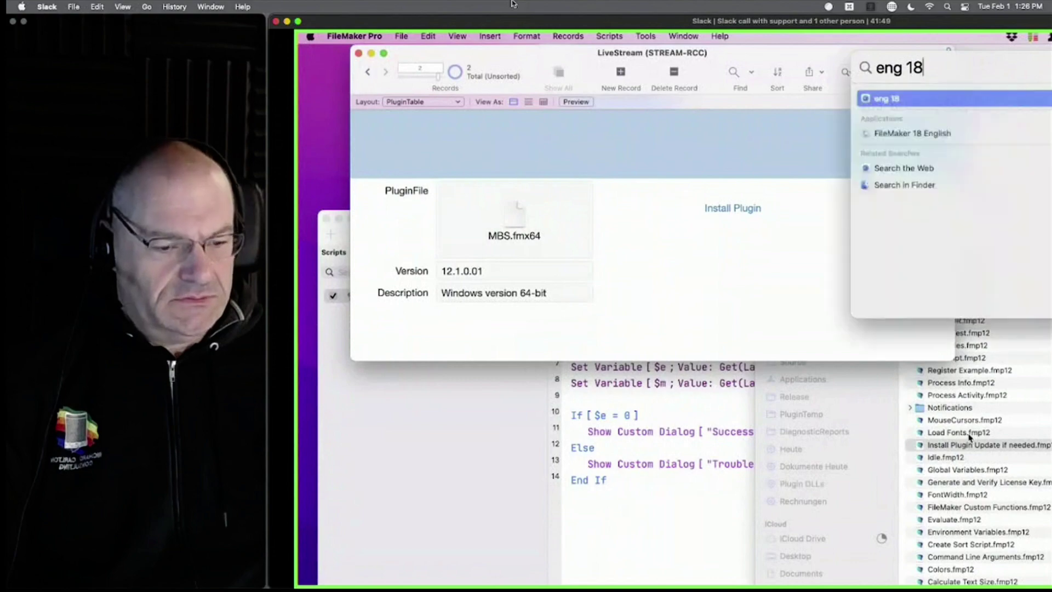
key("Down")
key("Down")
key("Return")
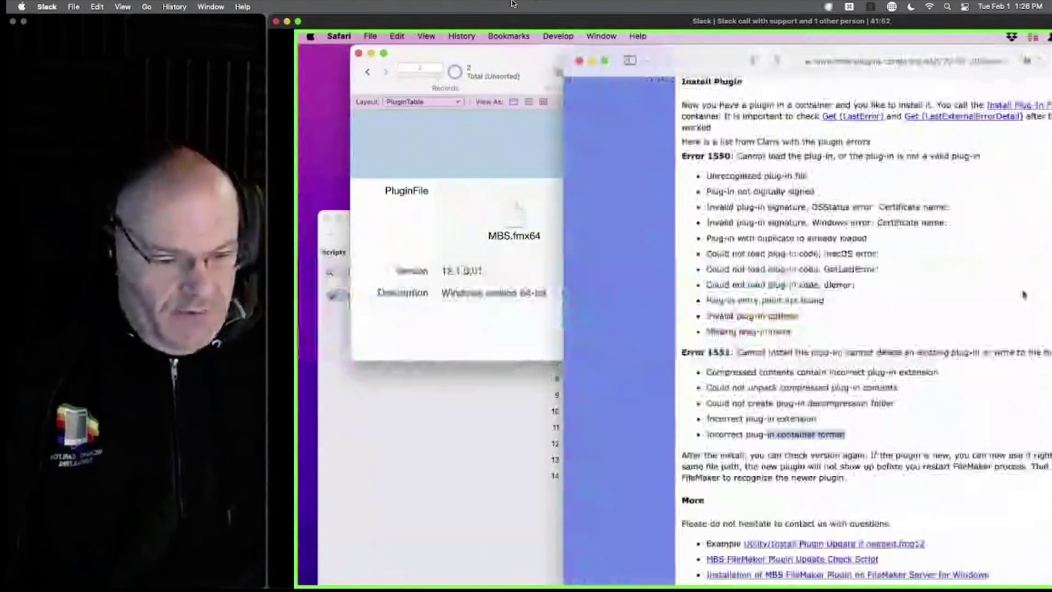
key("super+space")
type("eng 18")
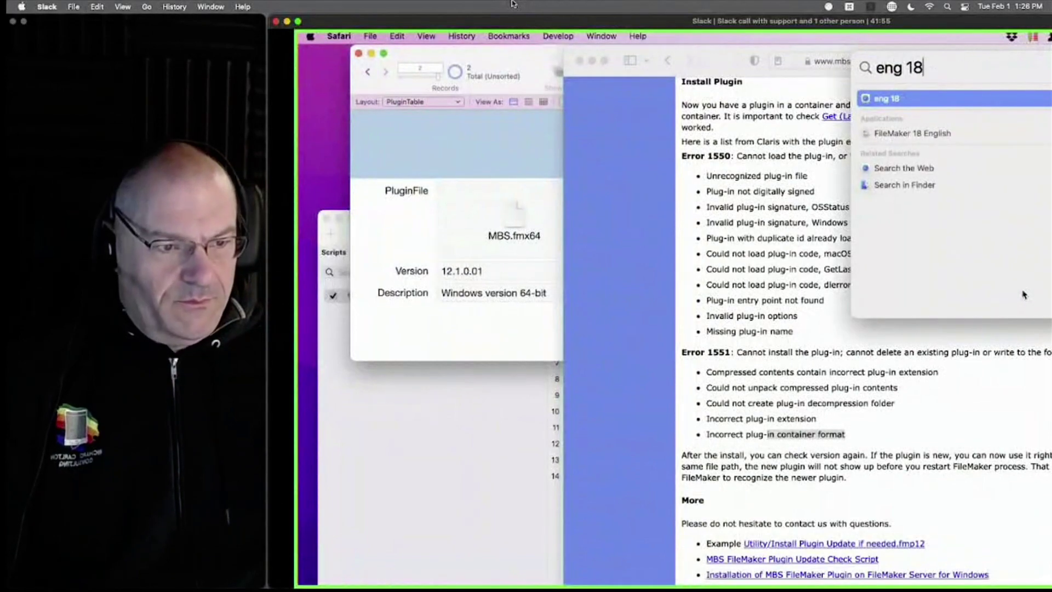
key("Down")
key("Return")
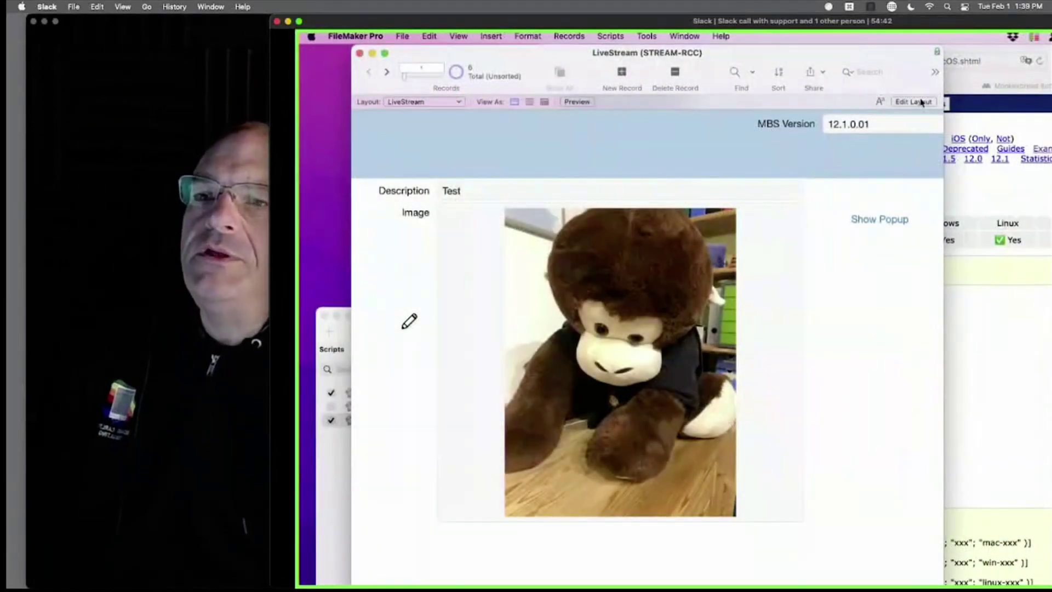
Switch the LiveStream layout into Layout mode and select its Show Popup button.
left_click(921, 103)
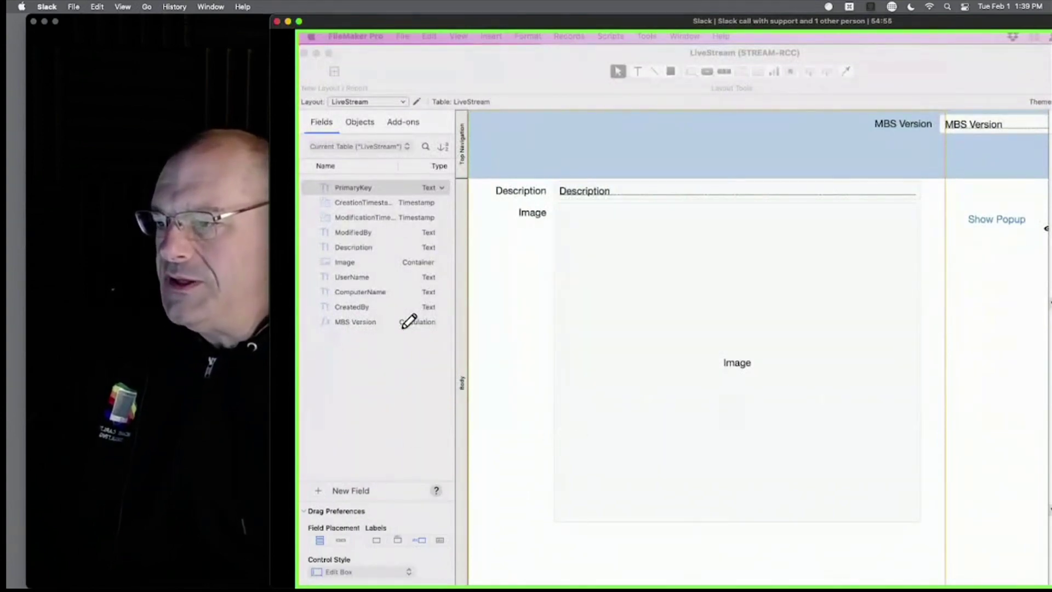
left_click(977, 273)
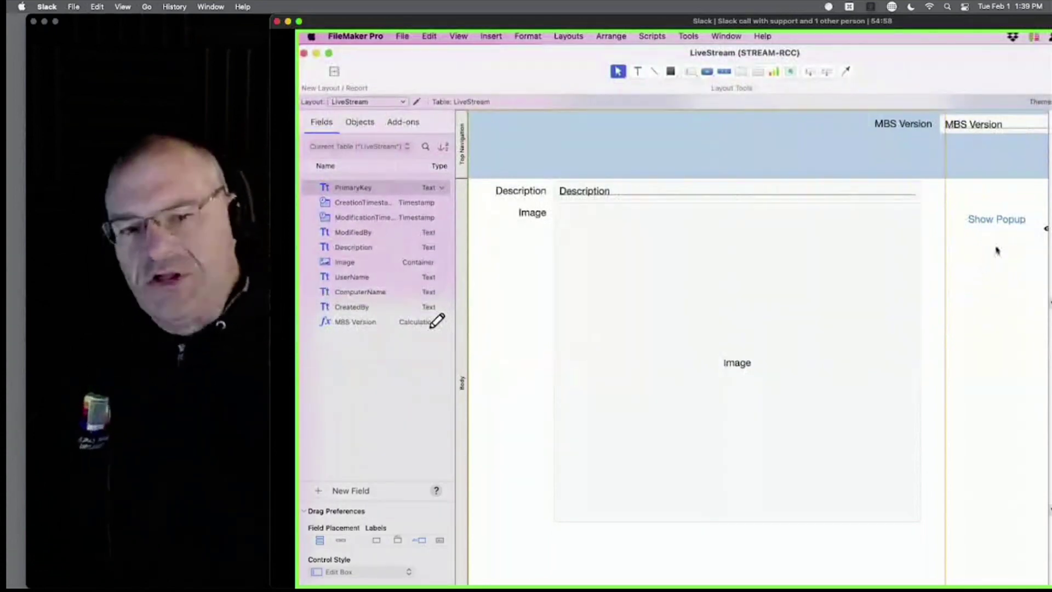
left_click(995, 220)
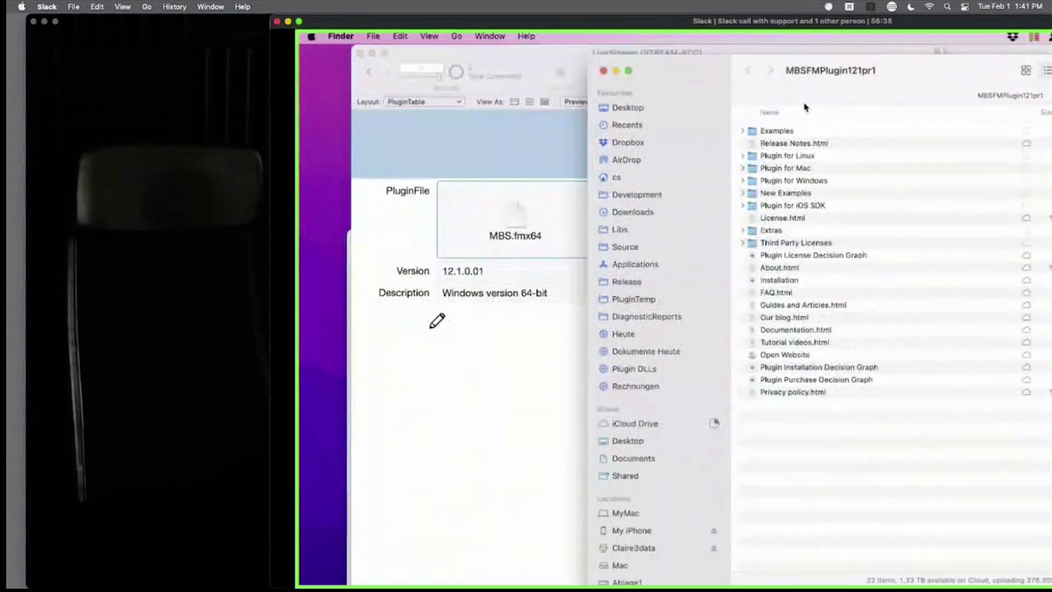
Sort the download folder by name and expand the Windows, Mac and Linux plugin folders.
left_click(802, 114)
left_click_drag(868, 83, 908, 193)
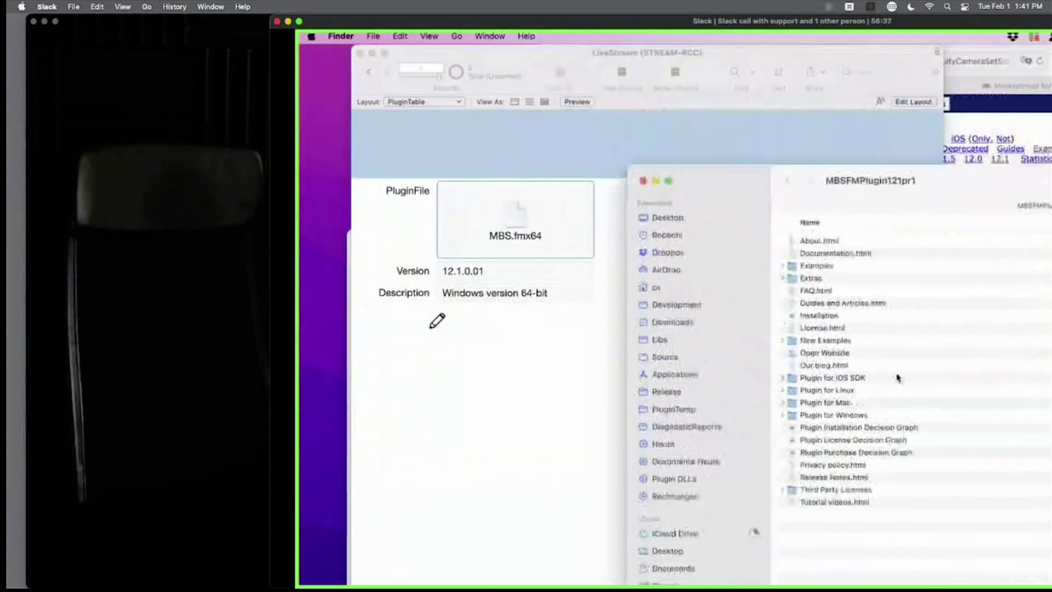
left_click(783, 415)
left_click(783, 404)
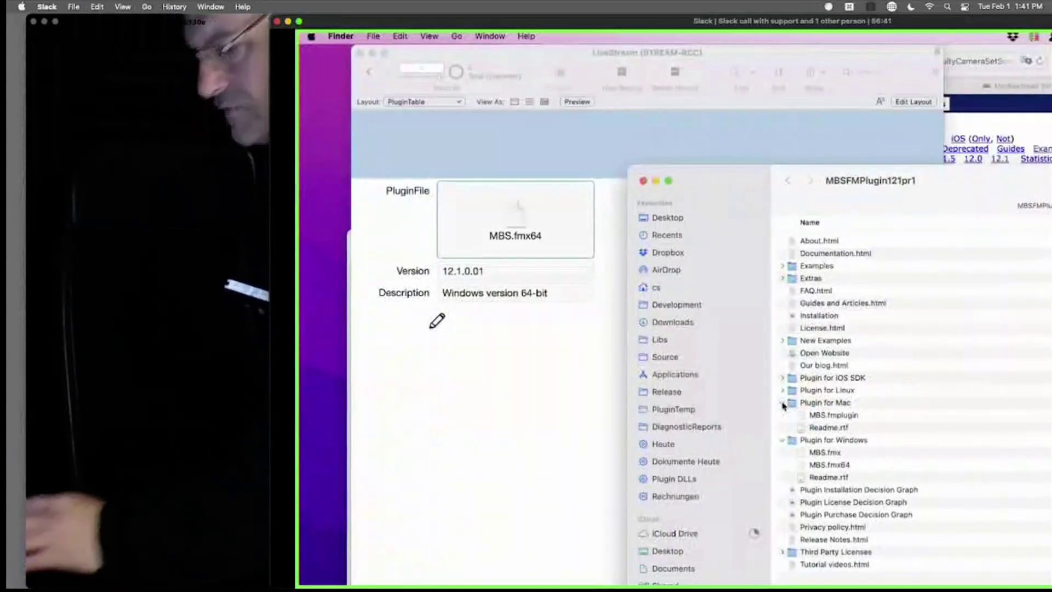
left_click(783, 391)
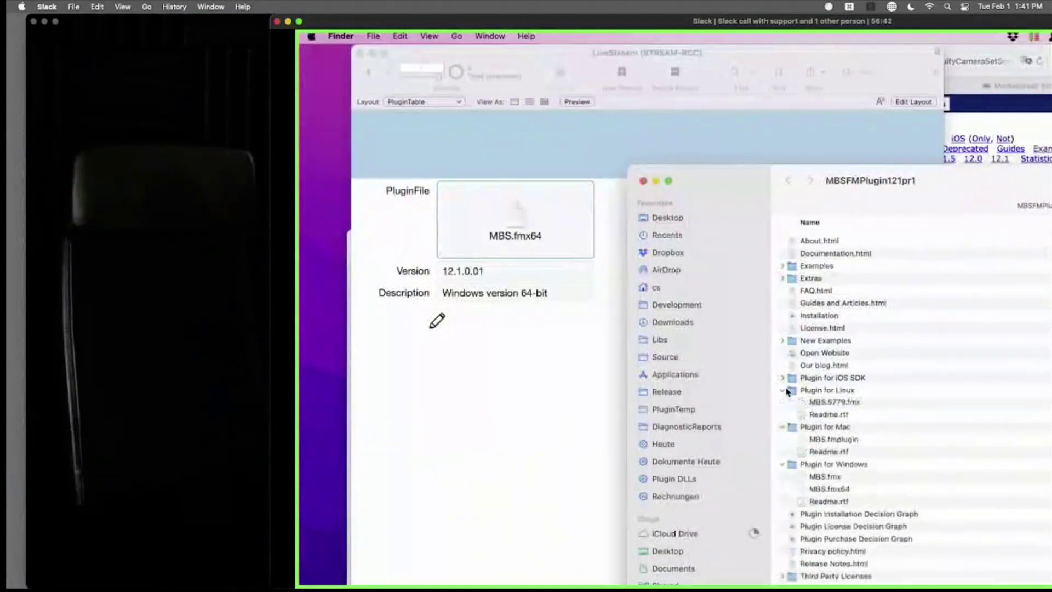
Select the plugin files MBS.fmx64, MBS.fmplugin and MBS.5779.fmx in turn.
left_click(830, 485)
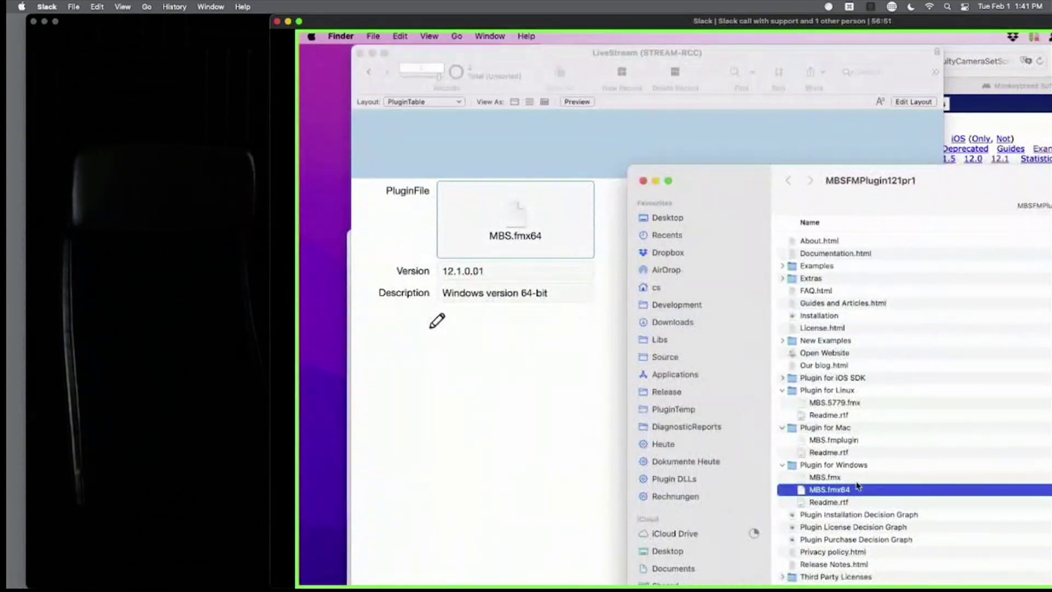
left_click(833, 440)
left_click(833, 403)
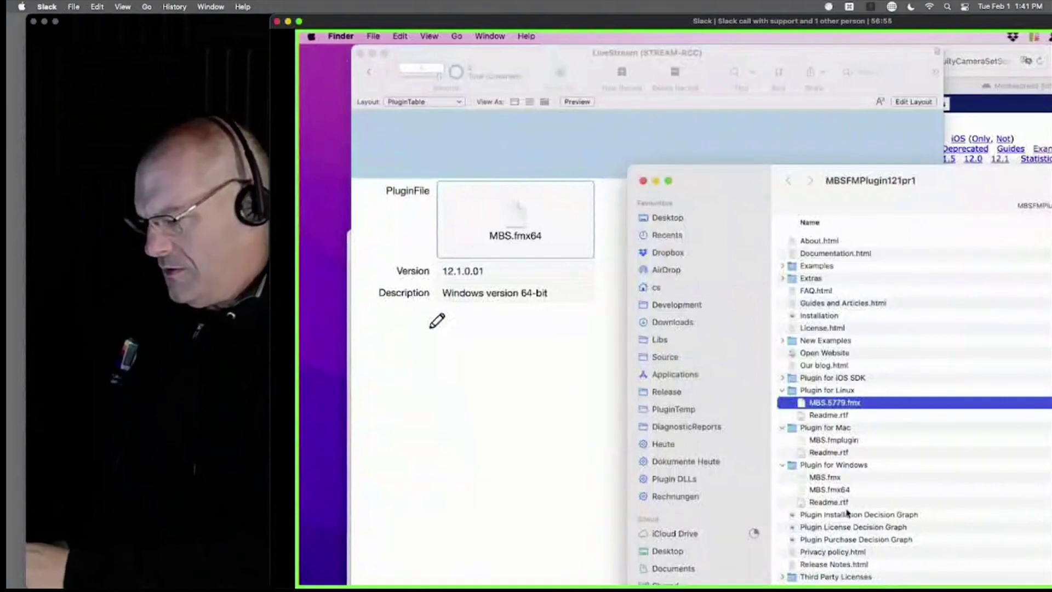
left_click(513, 392)
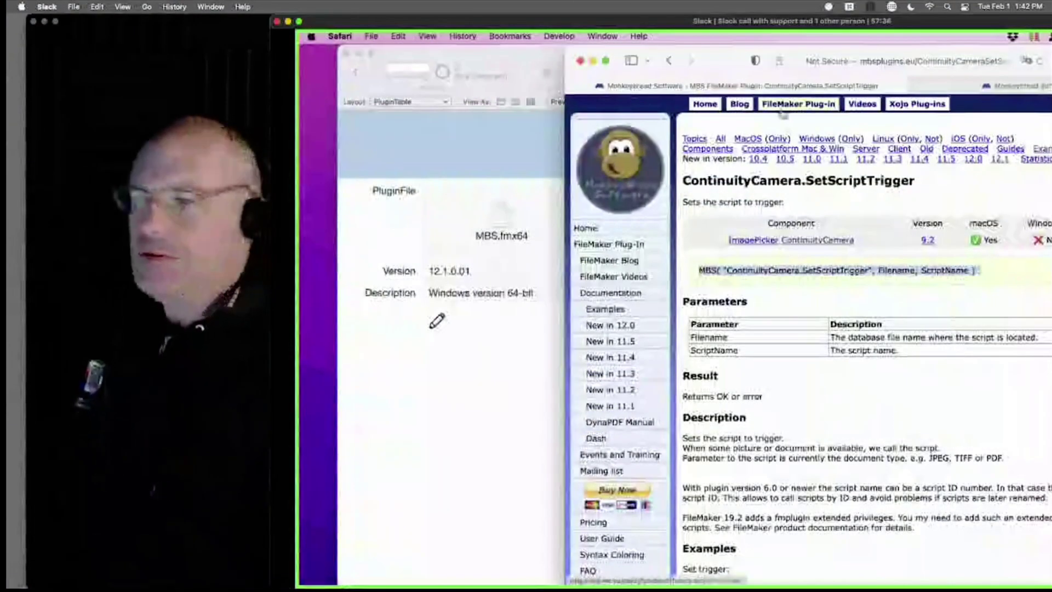
Navigate from the FileMaker Plug-in page via Individual files to the gzip/ download folder.
left_click(785, 108)
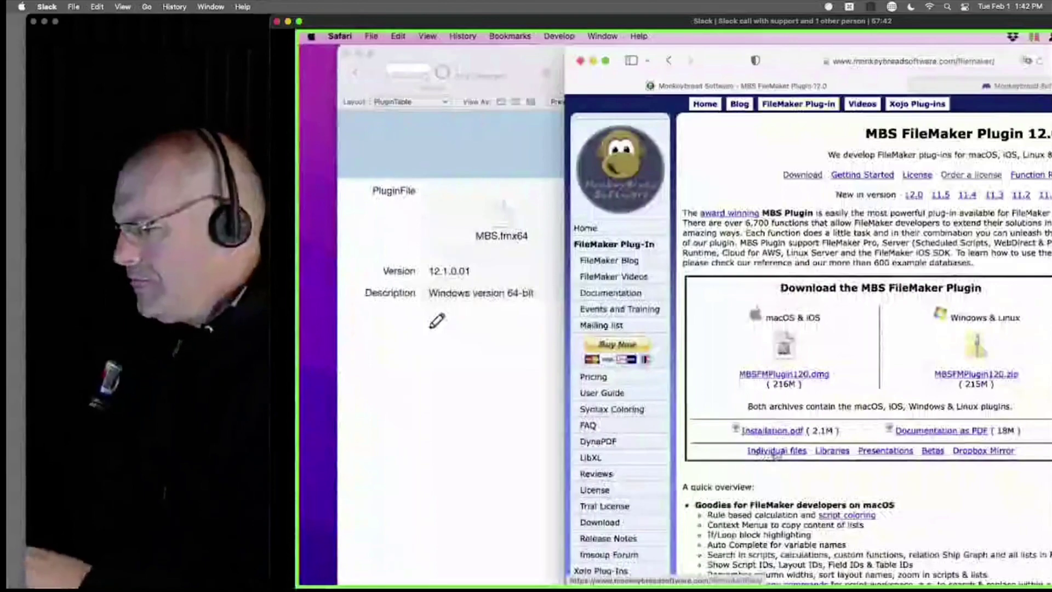
left_click(773, 452)
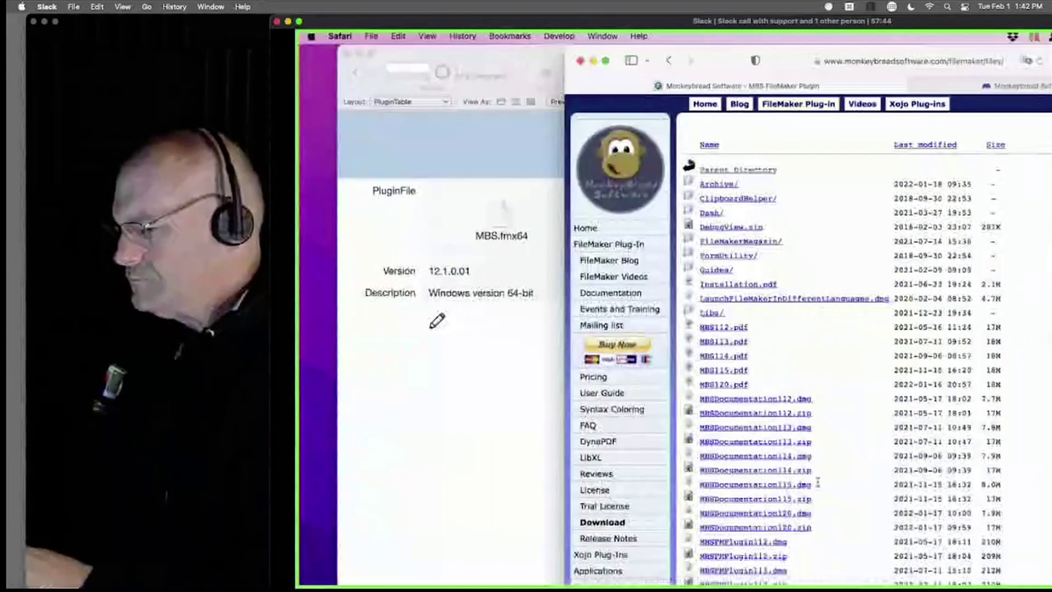
scroll(818, 482, "down", 8)
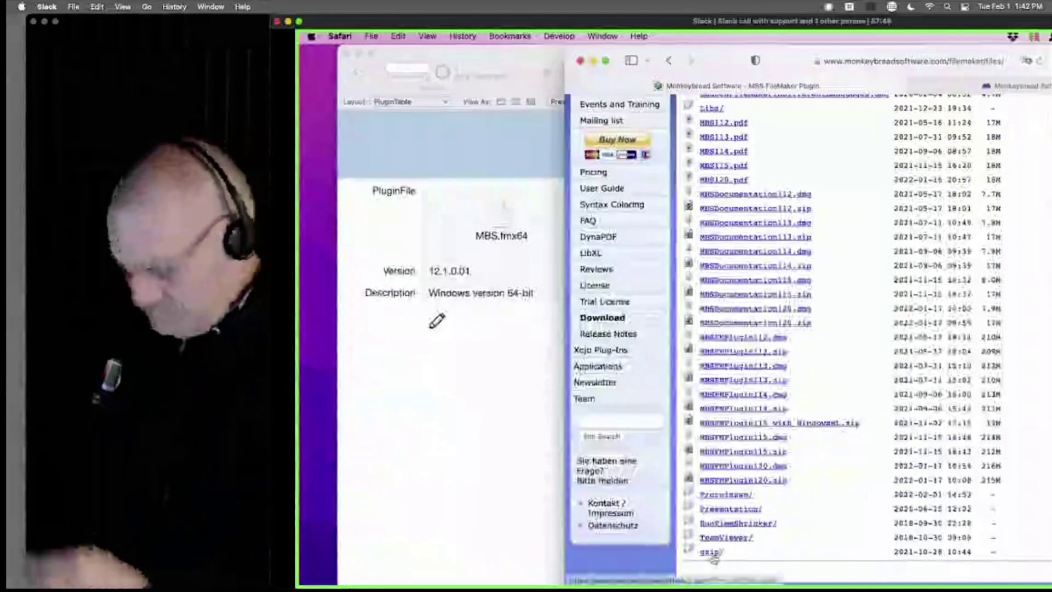
left_click(711, 552)
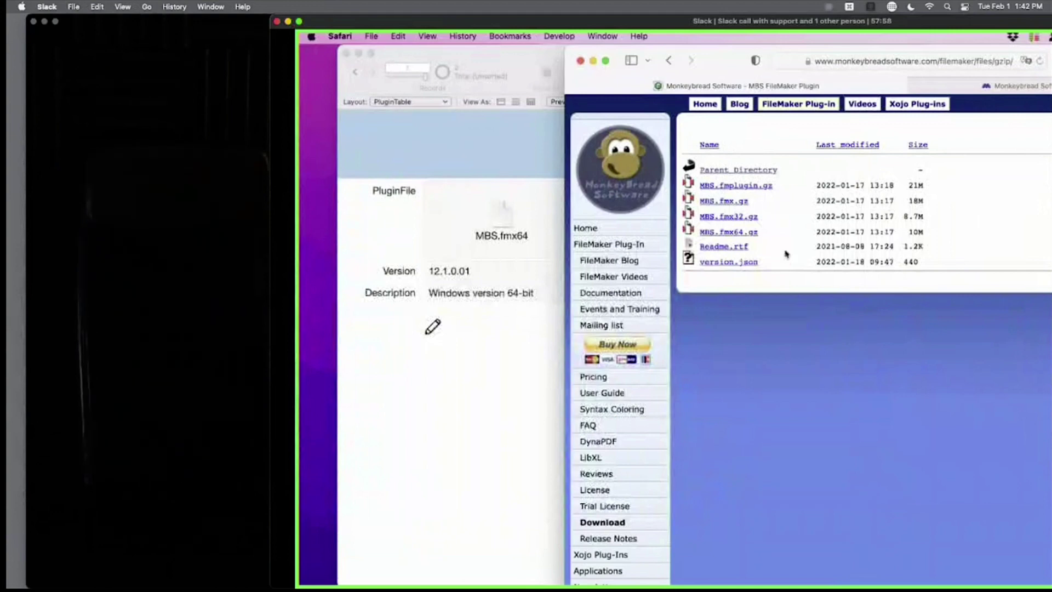
left_click(740, 262)
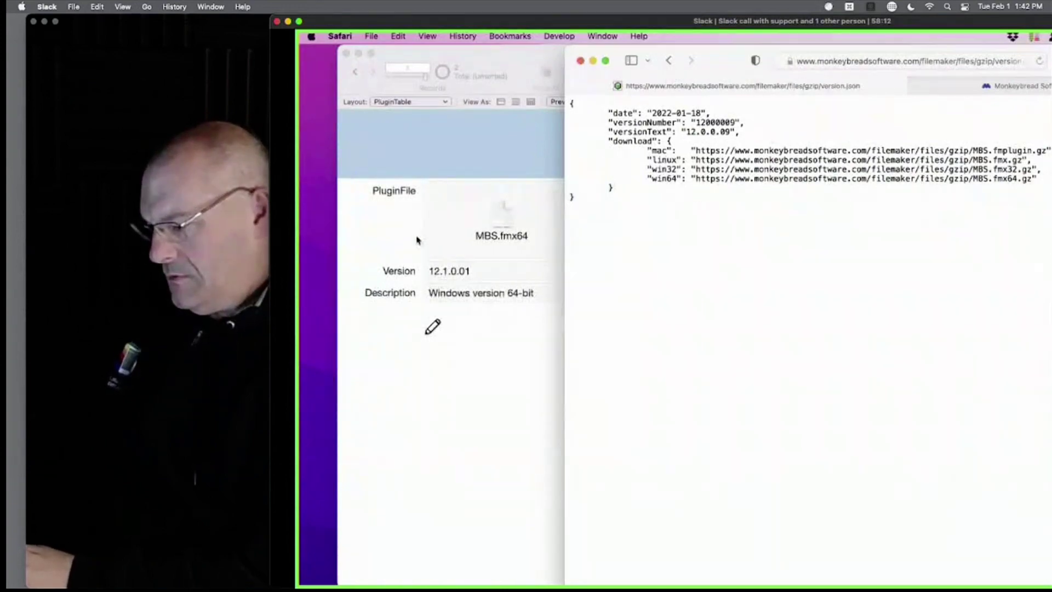
left_click(670, 61)
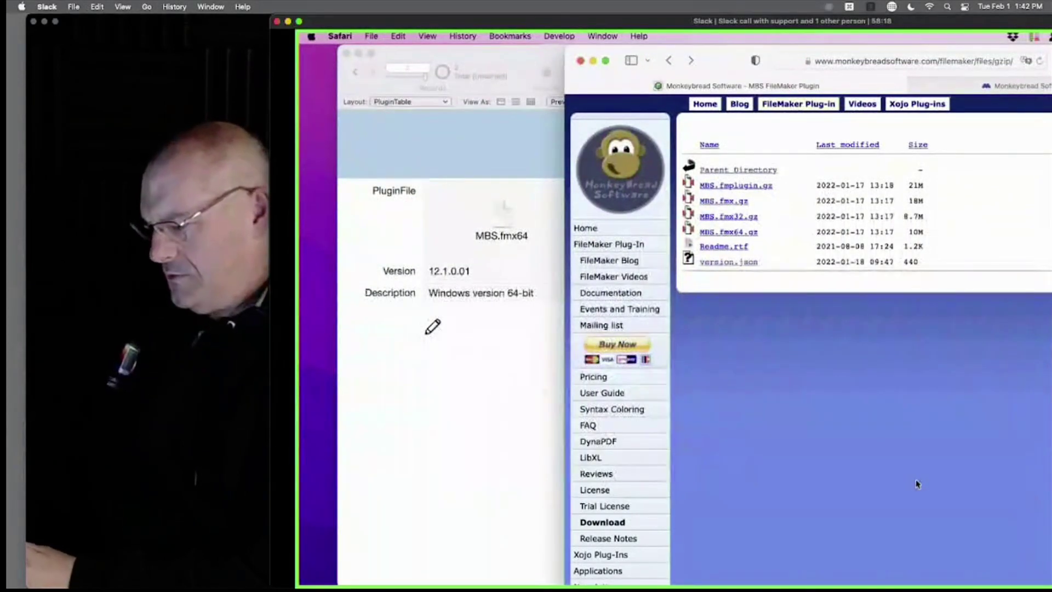
Go back in Safari history to the MBS IsMacOS documentation page.
key("super+bracketleft")
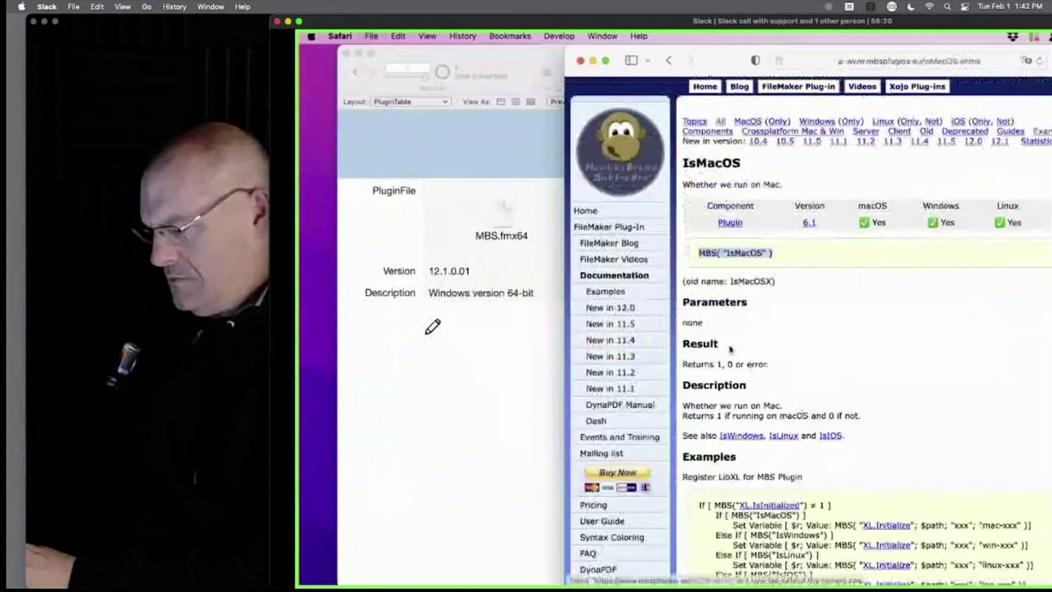